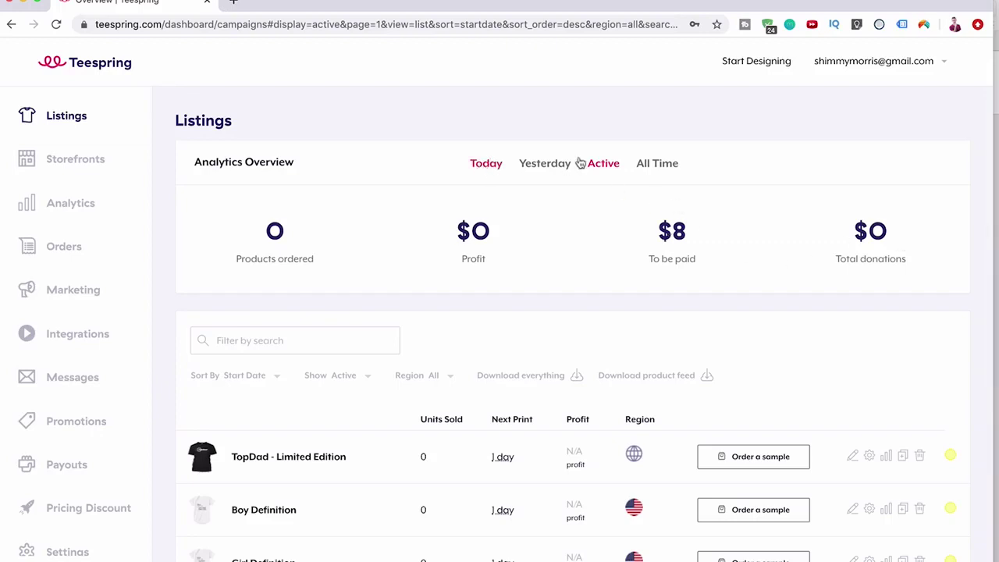
# Review the listings' analytics overview for the All Time, Yesterday, Today and Active periods, and look over the active listings below.
pyautogui.click(657, 164)
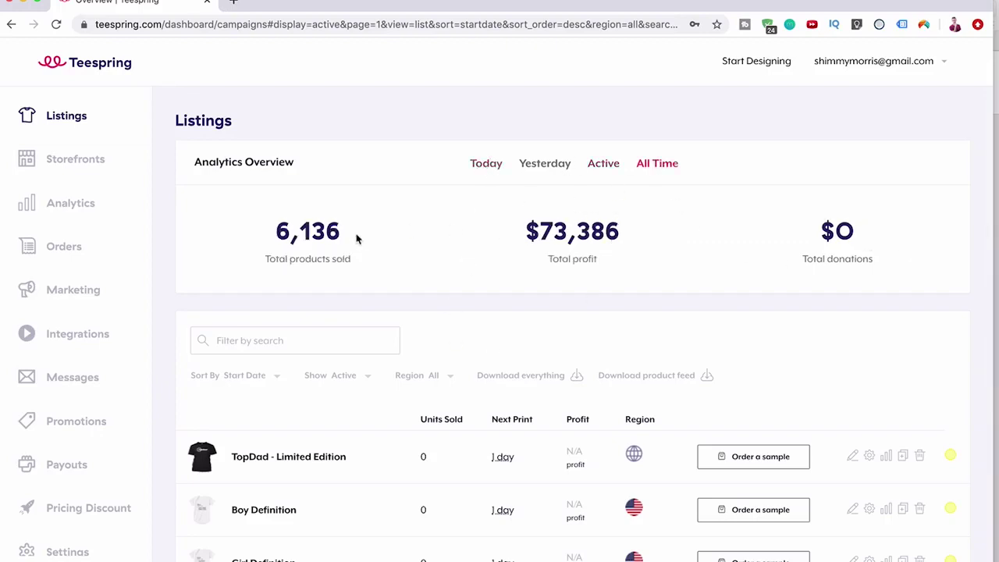
pyautogui.doubleClick(298, 233)
pyautogui.moveTo(461, 230); pyautogui.dragTo(665, 244)
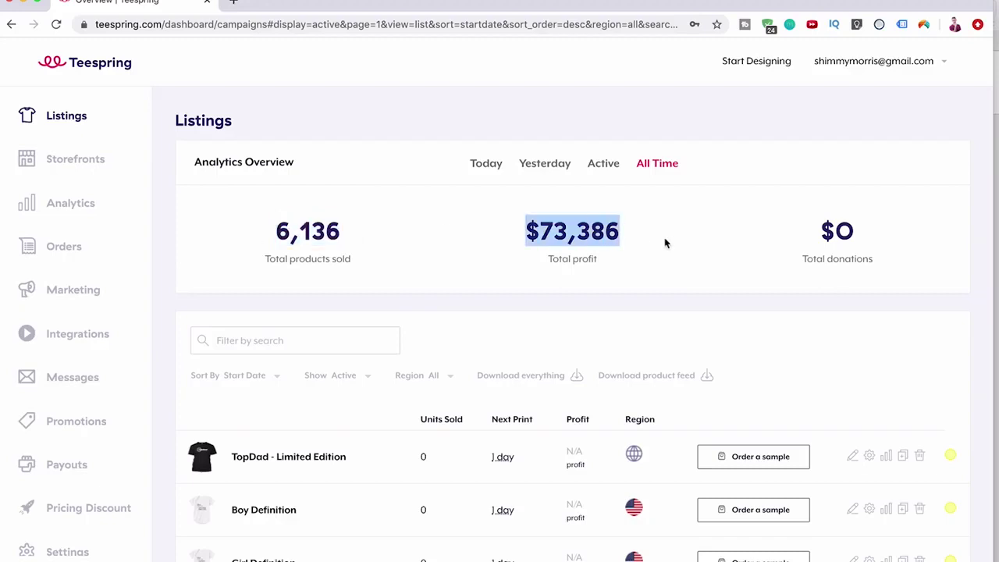
pyautogui.click(665, 244)
pyautogui.click(556, 166)
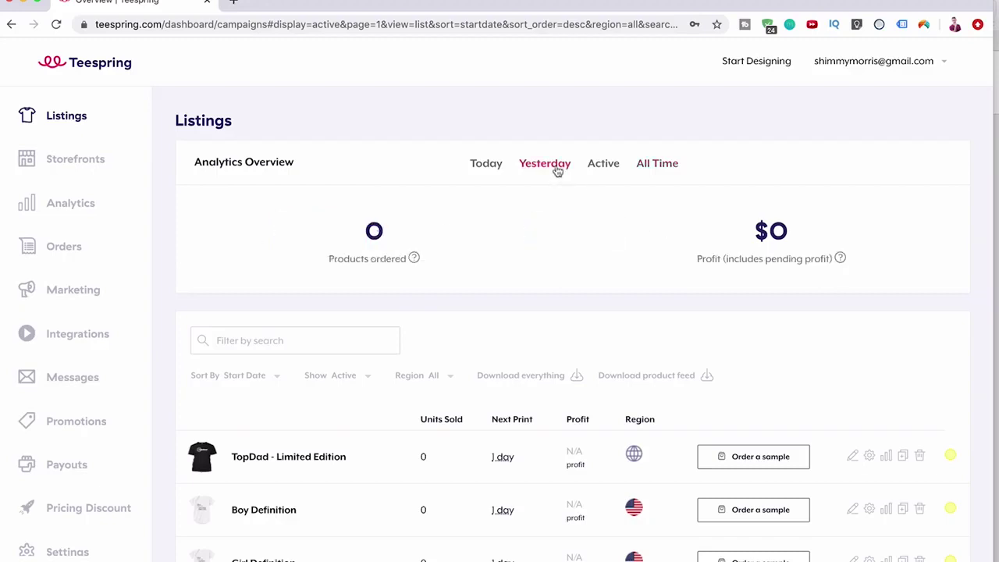
pyautogui.click(487, 170)
pyautogui.click(604, 167)
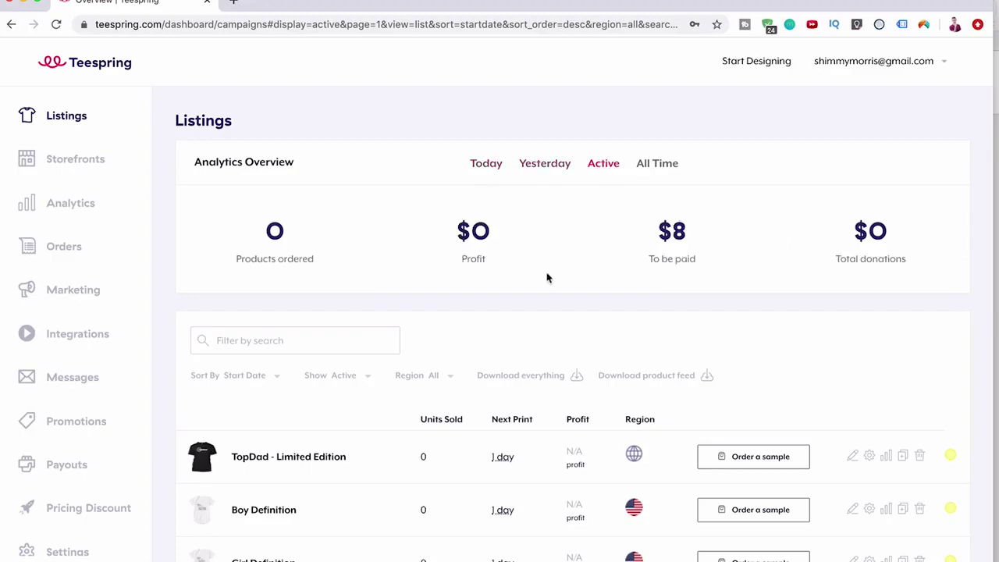
pyautogui.scroll(-5, 466, 406)
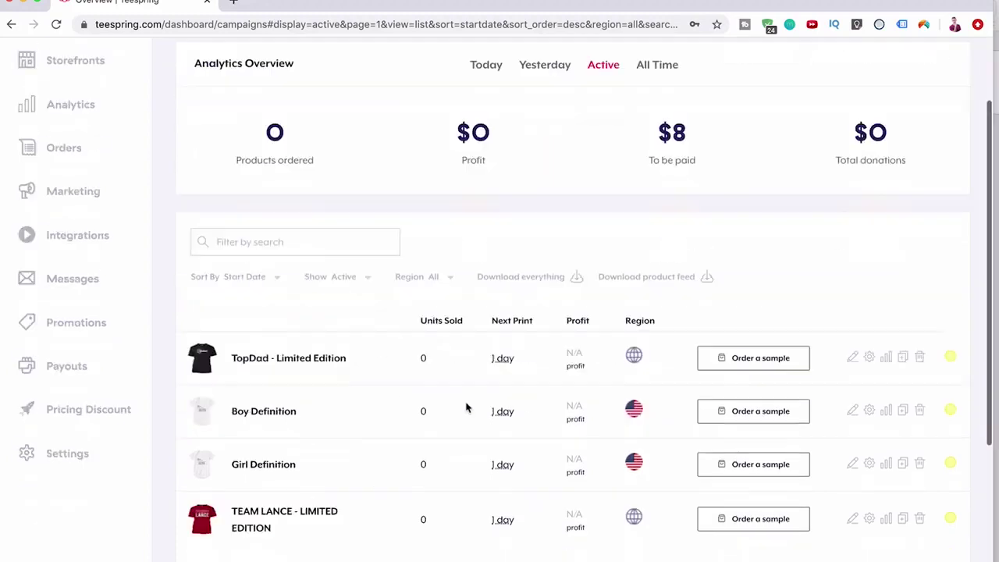
pyautogui.scroll(5, 466, 406)
# Go to the dashboard's storefronts and look over the existing stores and their grouped listings.
pyautogui.click(98, 158)
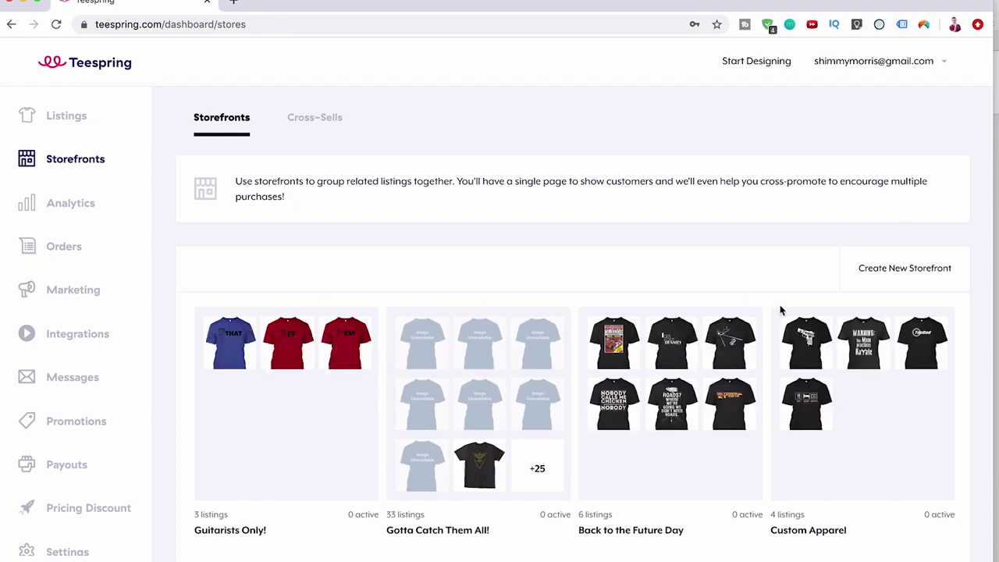
pyautogui.moveTo(775, 375)
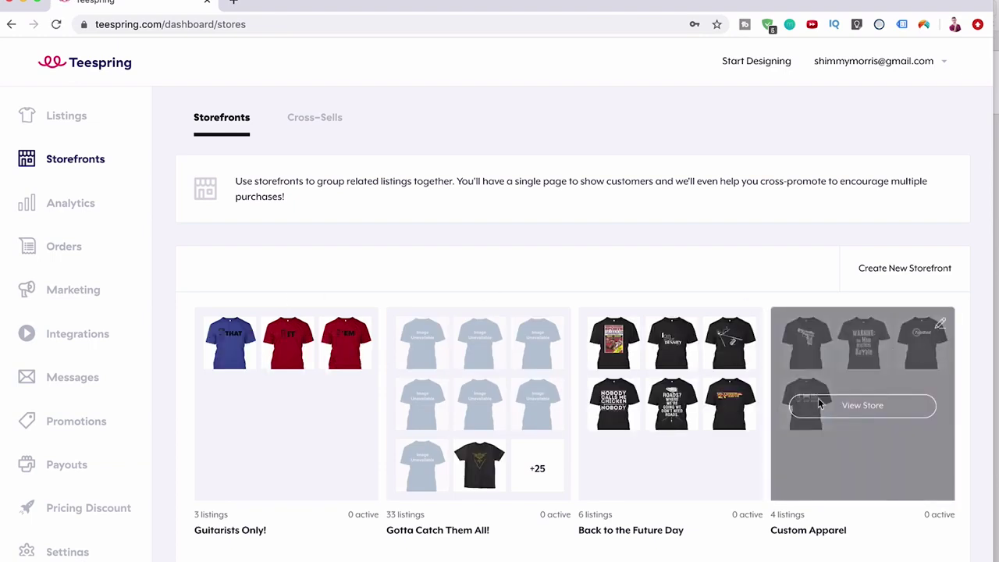
pyautogui.moveTo(654, 414)
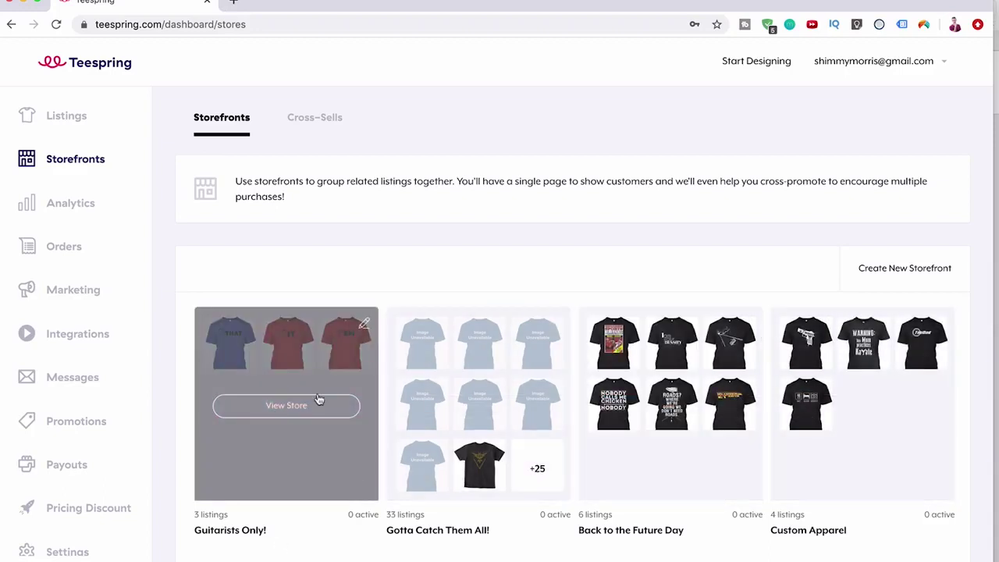
pyautogui.moveTo(234, 365)
pyautogui.scroll(-1, 338, 517)
pyautogui.moveTo(472, 405)
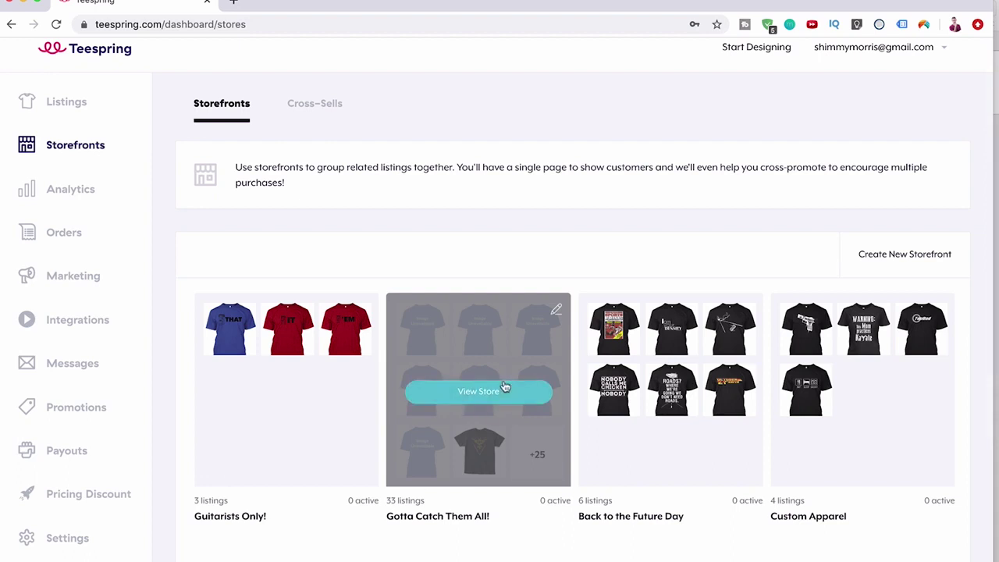
pyautogui.scroll(-2, 506, 382)
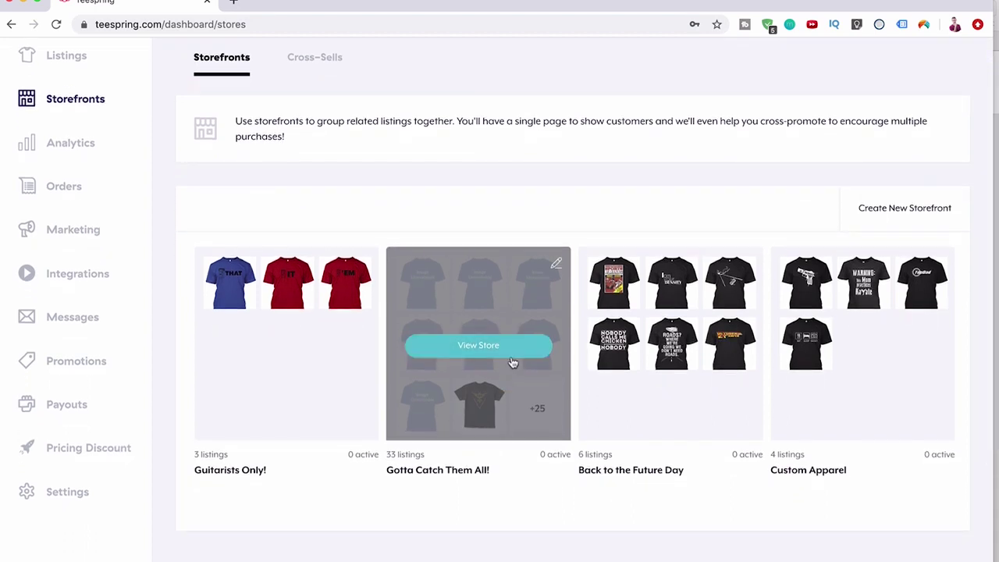
pyautogui.scroll(-1, 511, 361)
pyautogui.scroll(-2, 511, 362)
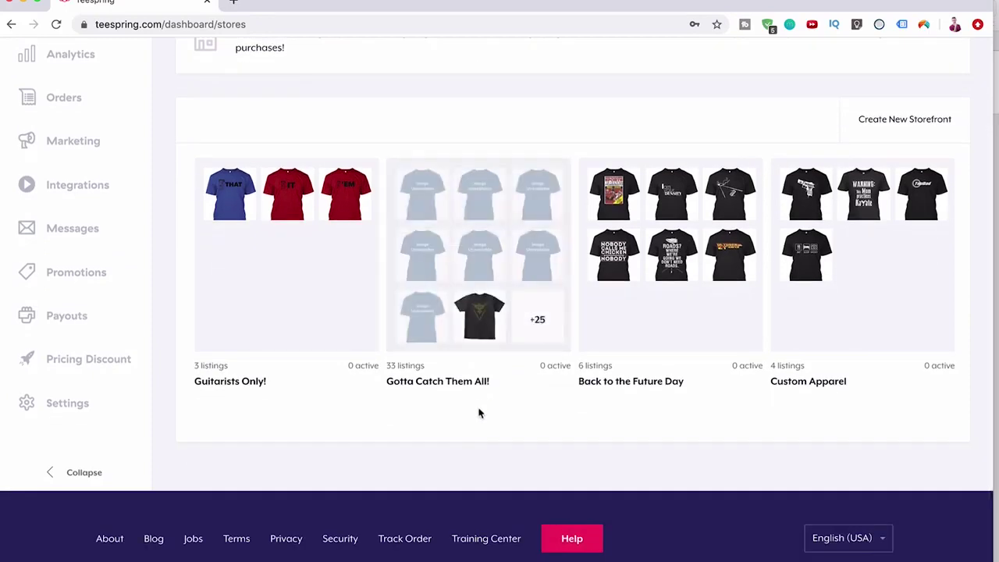
pyautogui.scroll(4, 313, 420)
# View the Guitarists Only! store, examine its page and web address, and return to the storefronts overview.
pyautogui.click(290, 406)
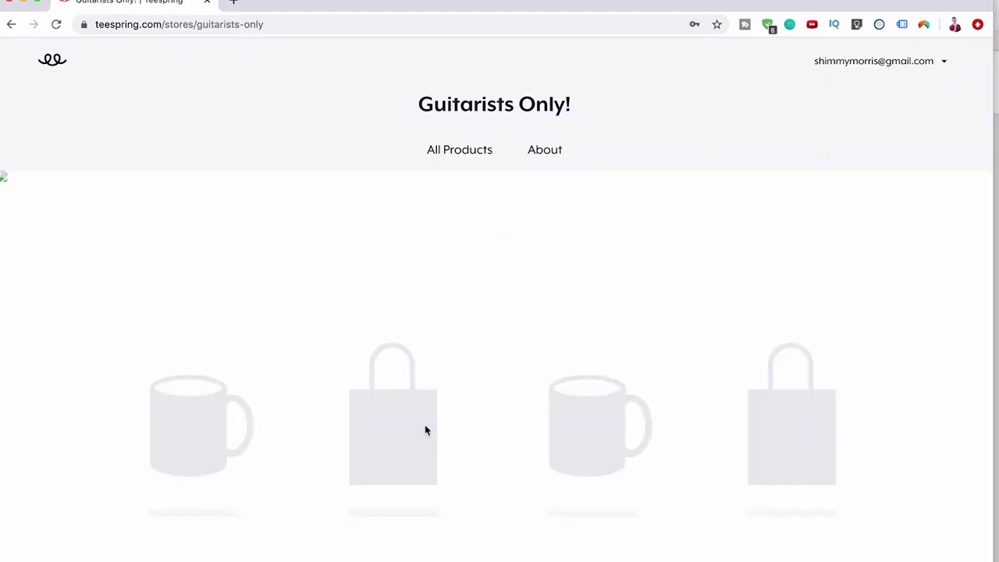
pyautogui.click(303, 24)
pyautogui.scroll(-5, 374, 288)
pyautogui.scroll(5, 375, 288)
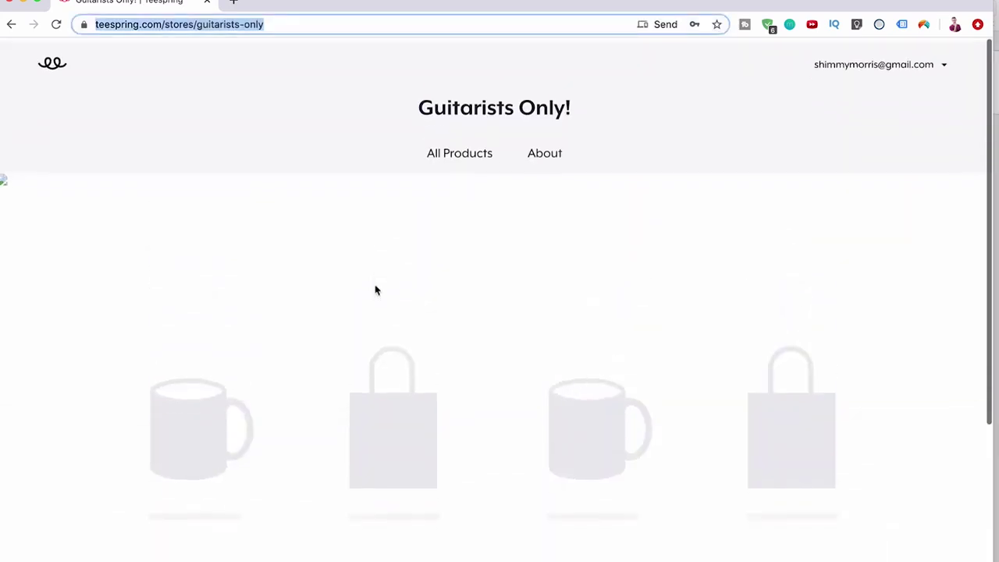
pyautogui.click(375, 290)
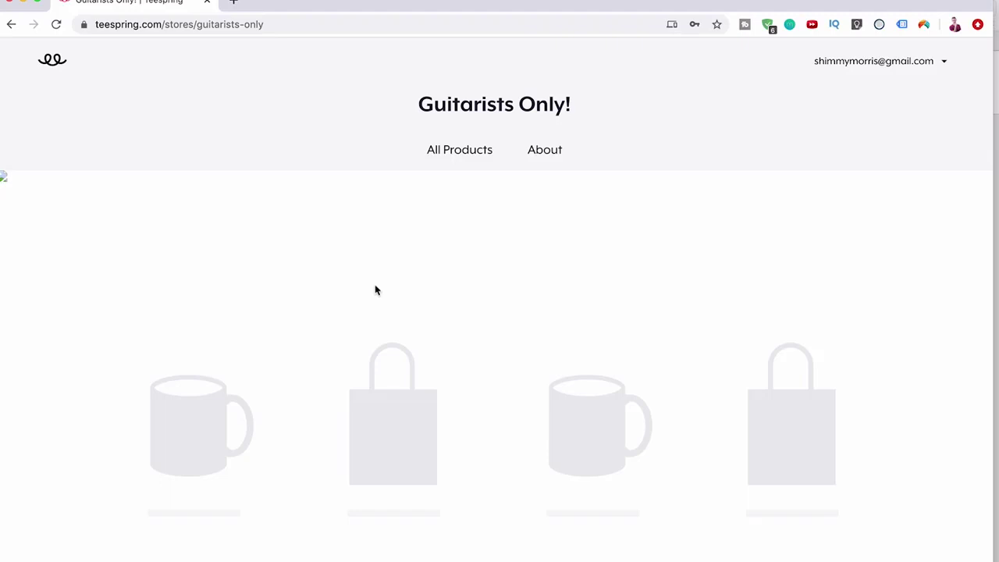
pyautogui.click(270, 27)
pyautogui.click(263, 26)
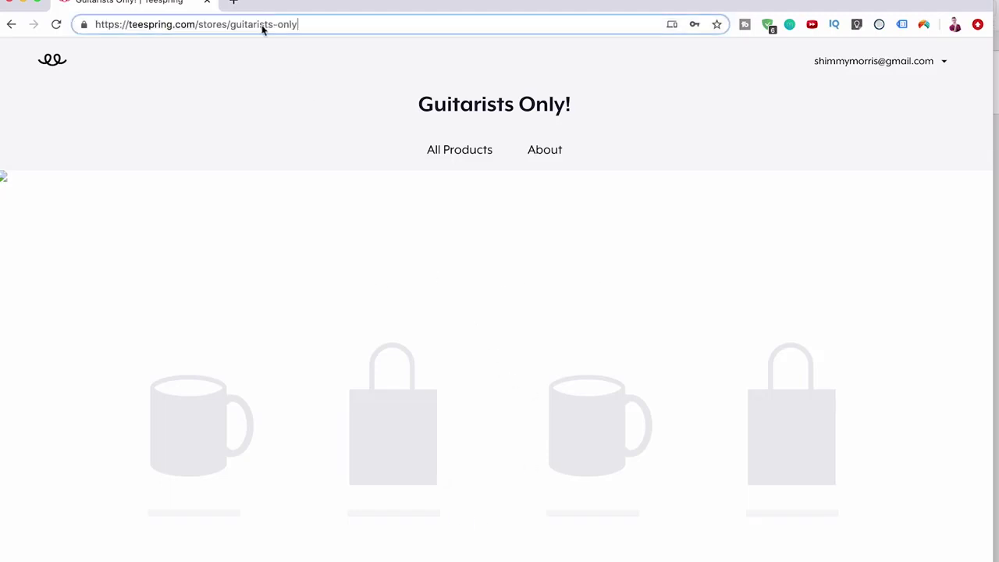
pyautogui.hscroll(-5, 276, 73)
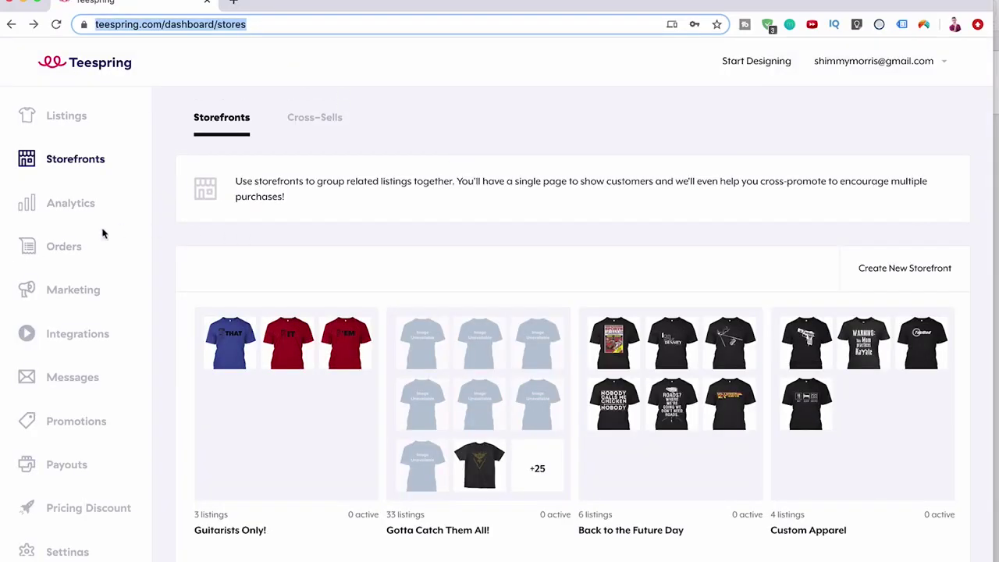
# Examine the marketing tracking pixel settings for Facebook, Twitter, Pinterest and Google, ending back on the Facebook ones.
pyautogui.click(60, 288)
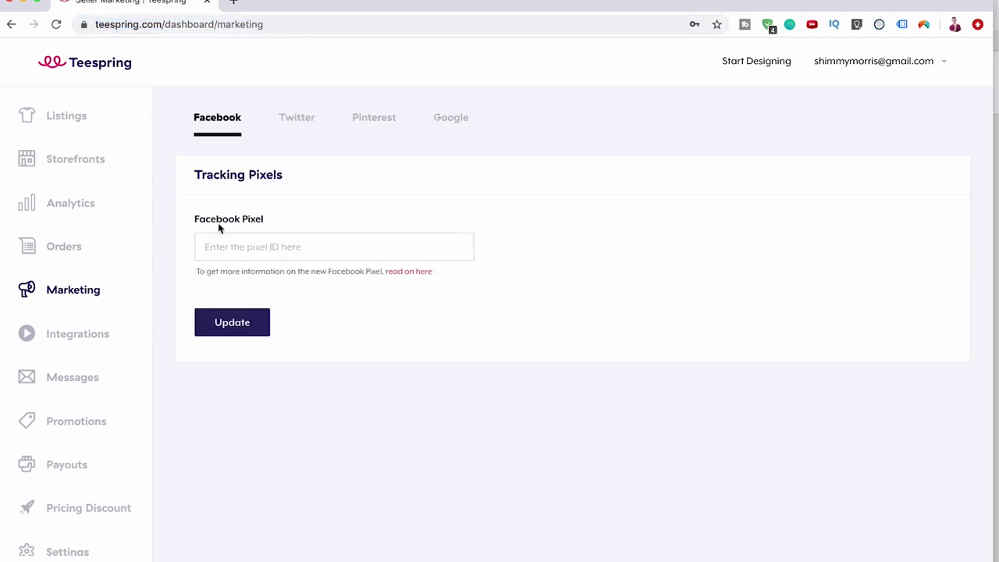
pyautogui.click(234, 248)
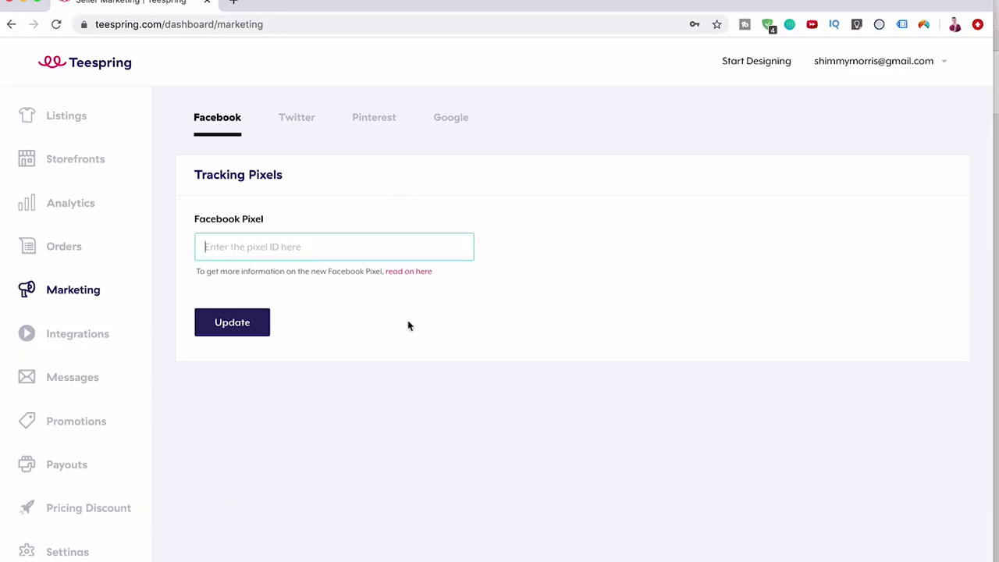
pyautogui.click(298, 118)
pyautogui.click(375, 120)
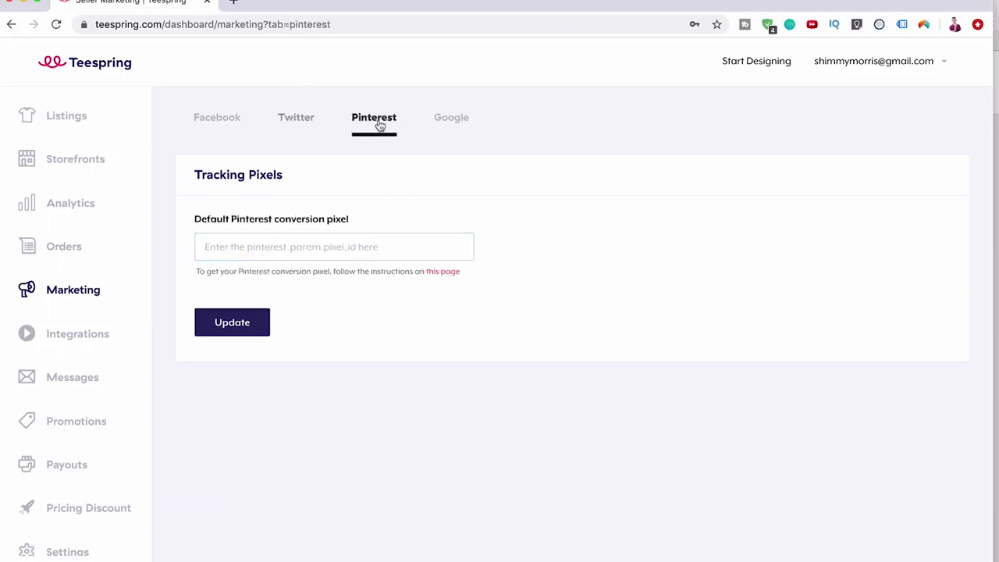
pyautogui.click(444, 121)
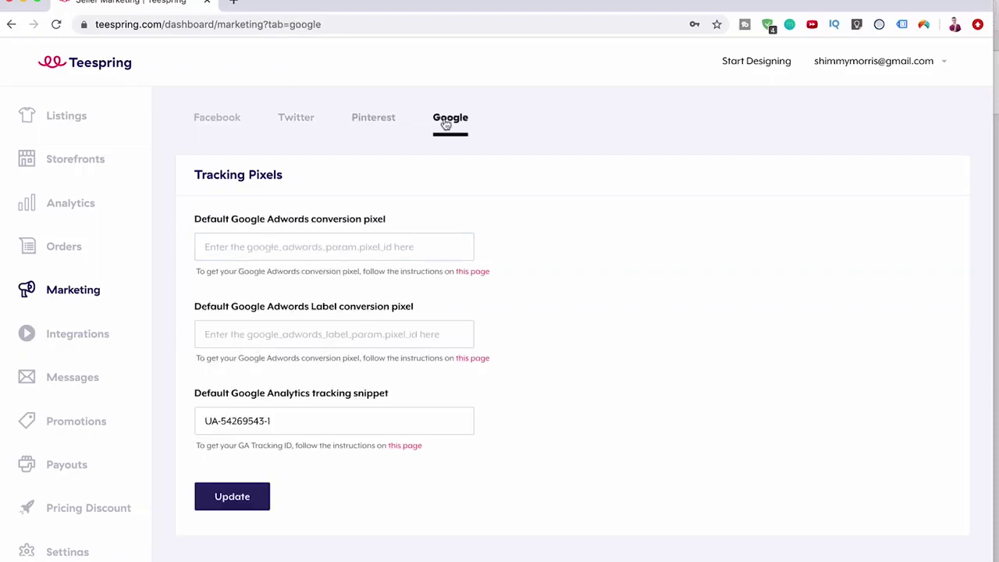
pyautogui.click(205, 125)
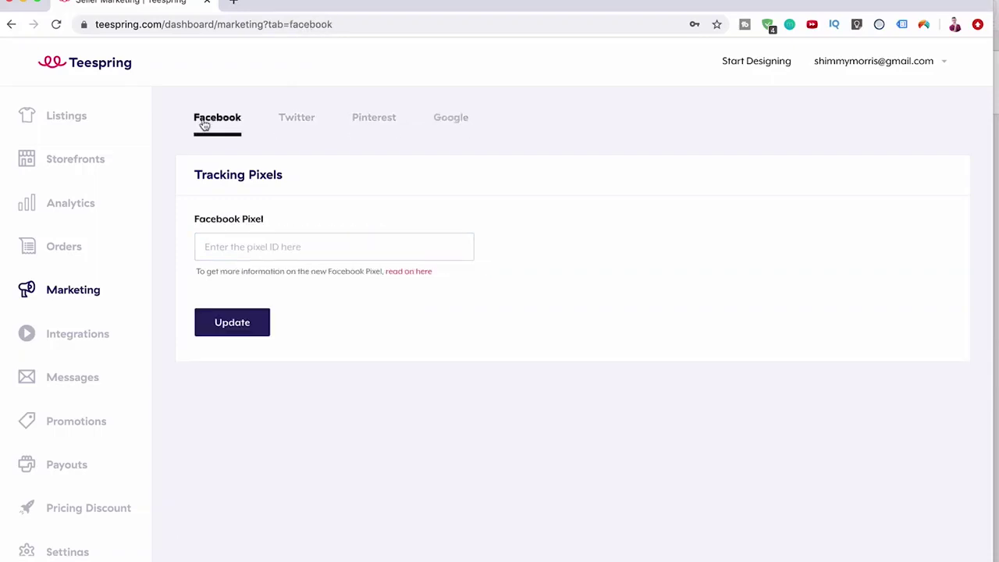
# Open Facebook in a new browser tab and go to the LearnNation Business Manager.
pyautogui.click(236, 6)
pyautogui.write('fa')
pyautogui.press('Return')
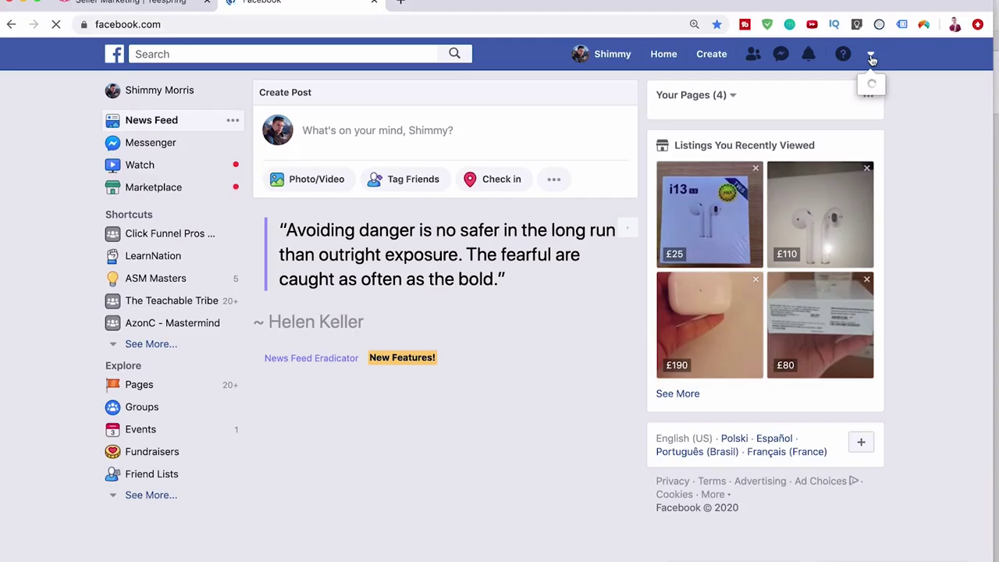
pyautogui.click(872, 56)
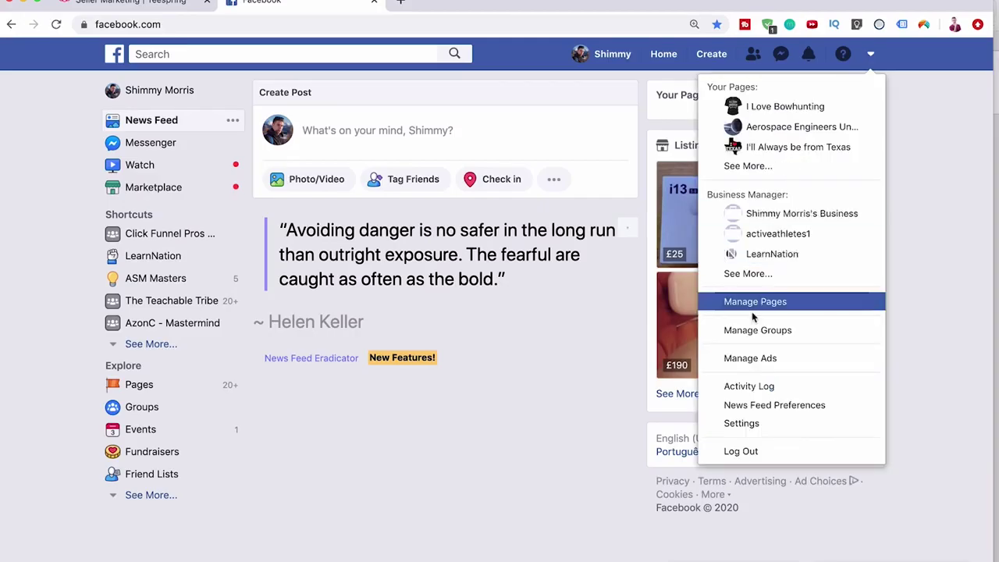
pyautogui.click(754, 304)
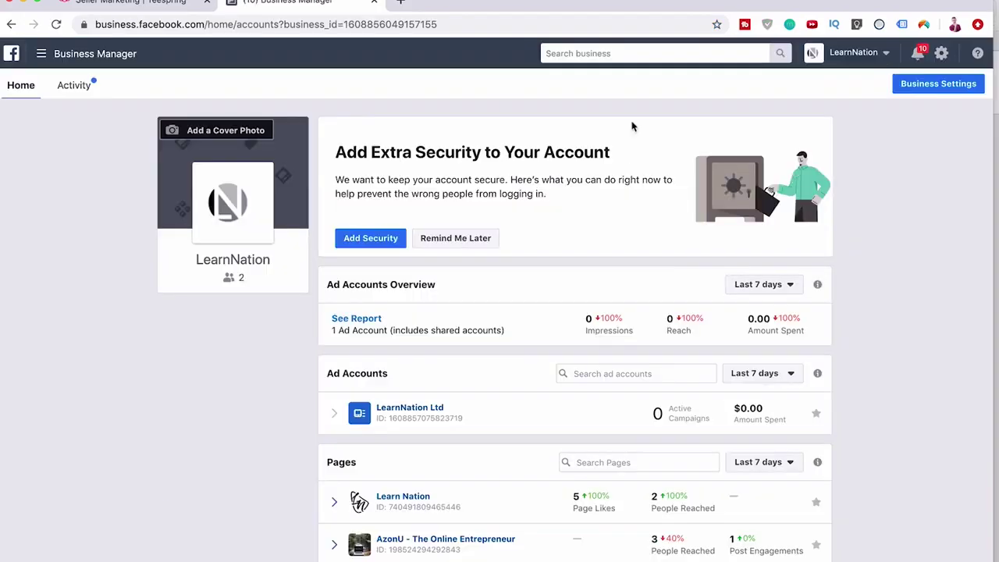
# Open the Pixels page of Events Manager from the full list of business tools, checking Teespring's Facebook pixel settings while it loads.
pyautogui.click(41, 53)
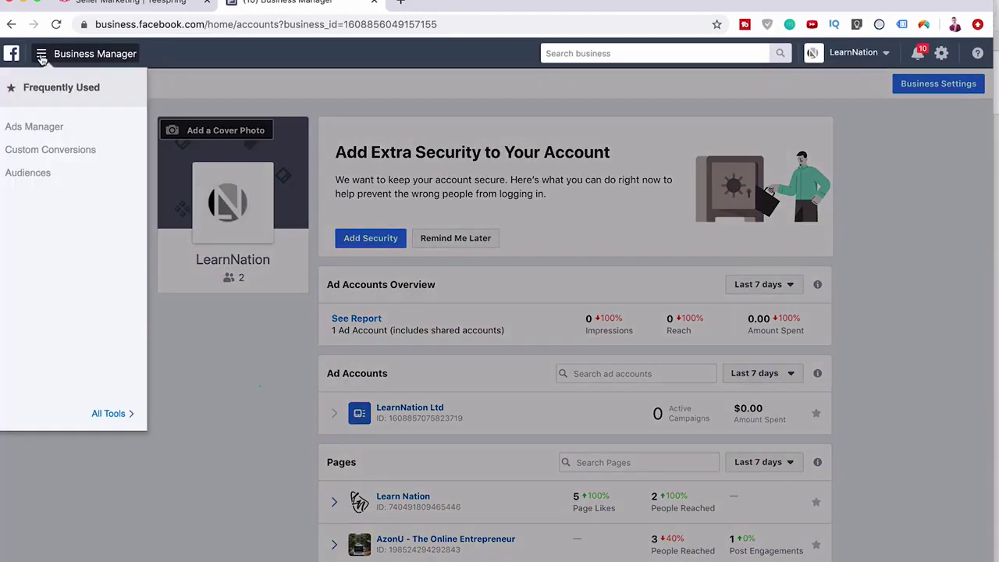
pyautogui.click(114, 413)
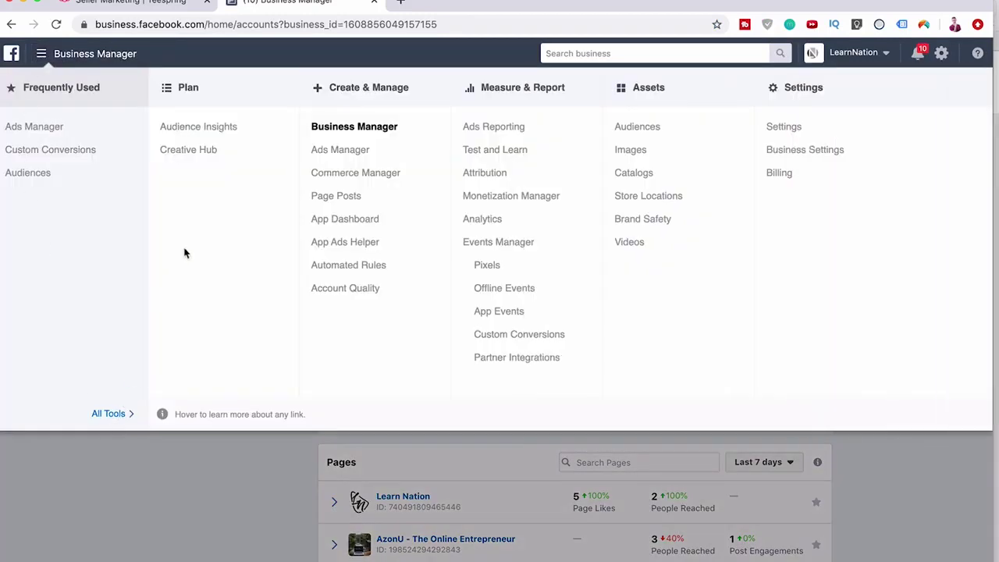
pyautogui.click(485, 267)
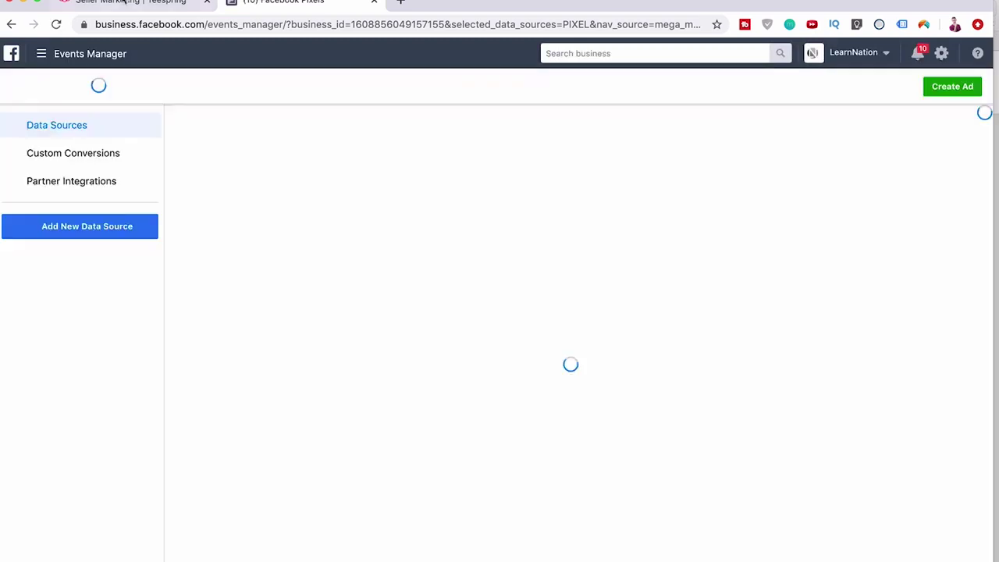
pyautogui.click(104, 5)
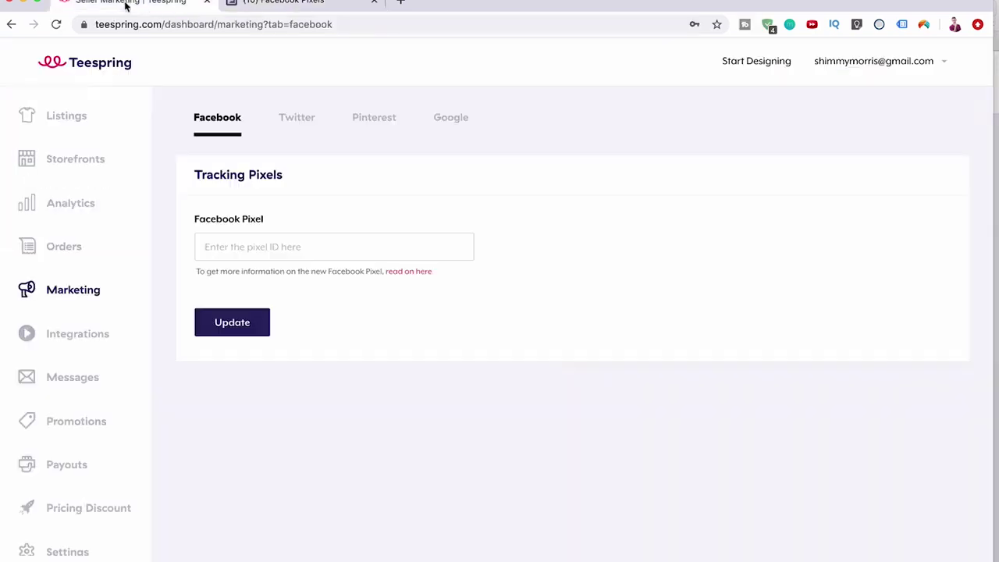
pyautogui.click(277, 6)
# Bring up the setup form for a new Facebook Pixel data source and close it without creating the pixel.
pyautogui.click(93, 234)
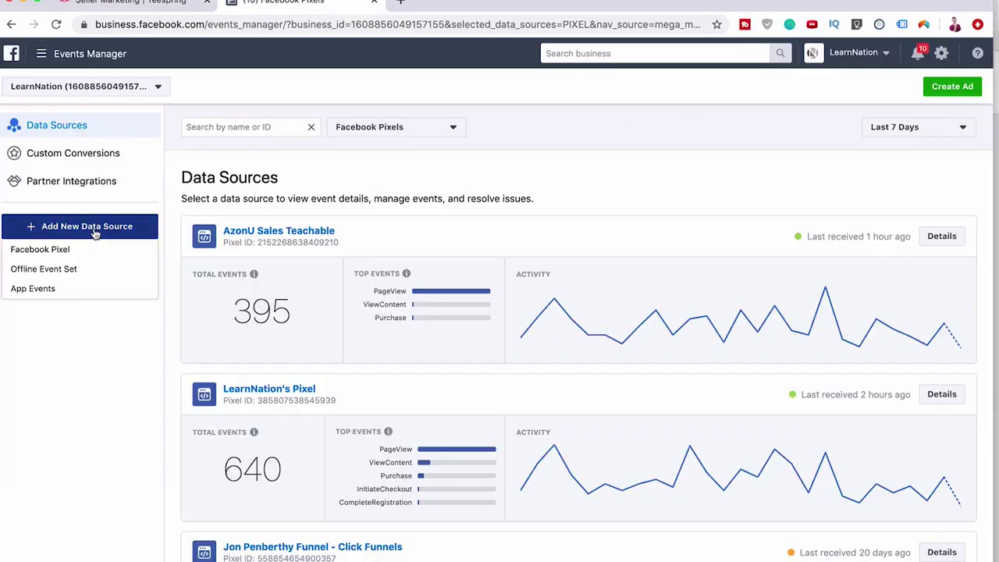
pyautogui.click(64, 248)
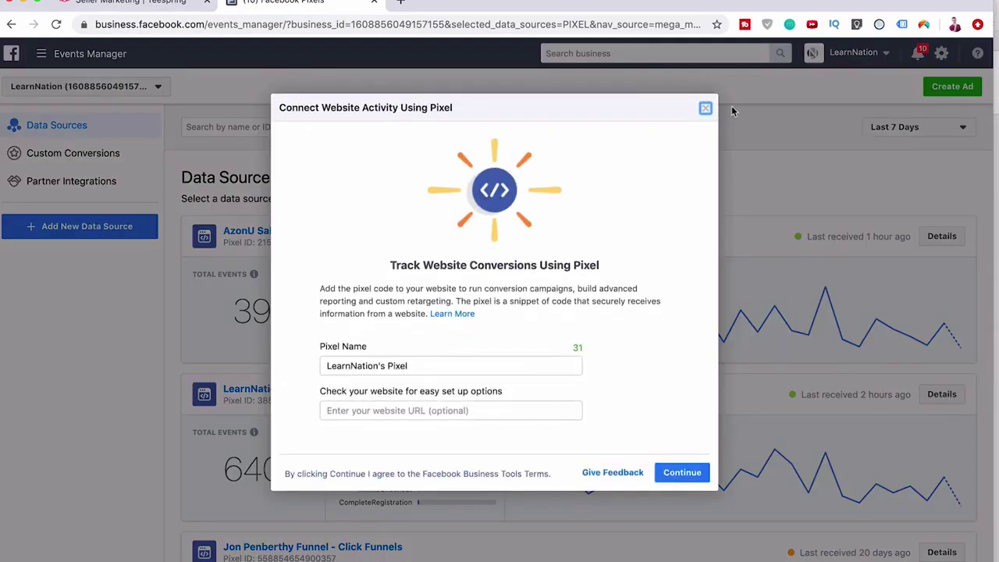
pyautogui.click(705, 108)
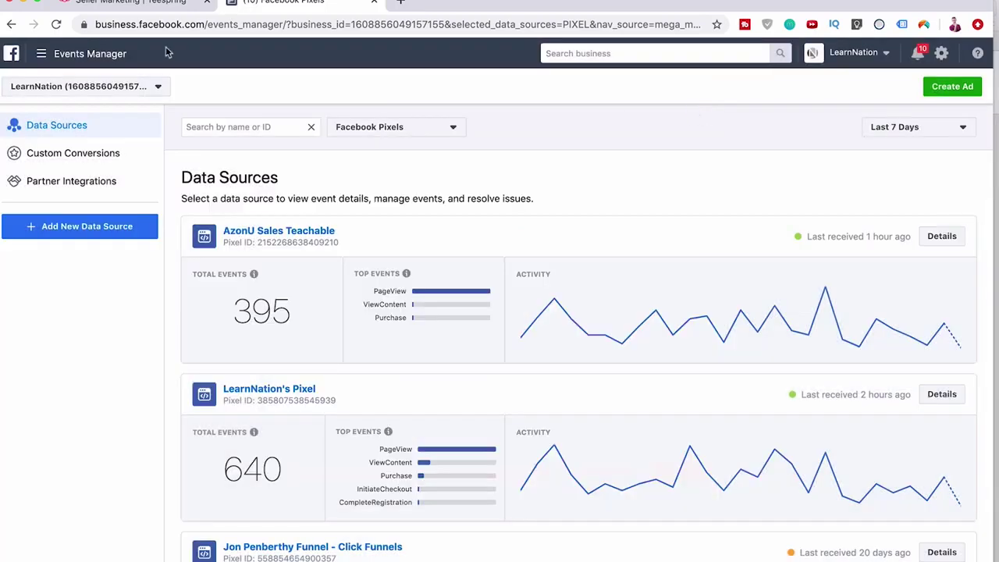
# Return to Teespring and look through the buyer messages page with its list of listings.
pyautogui.hotkey('ctrl', 'shift', 'Tab')
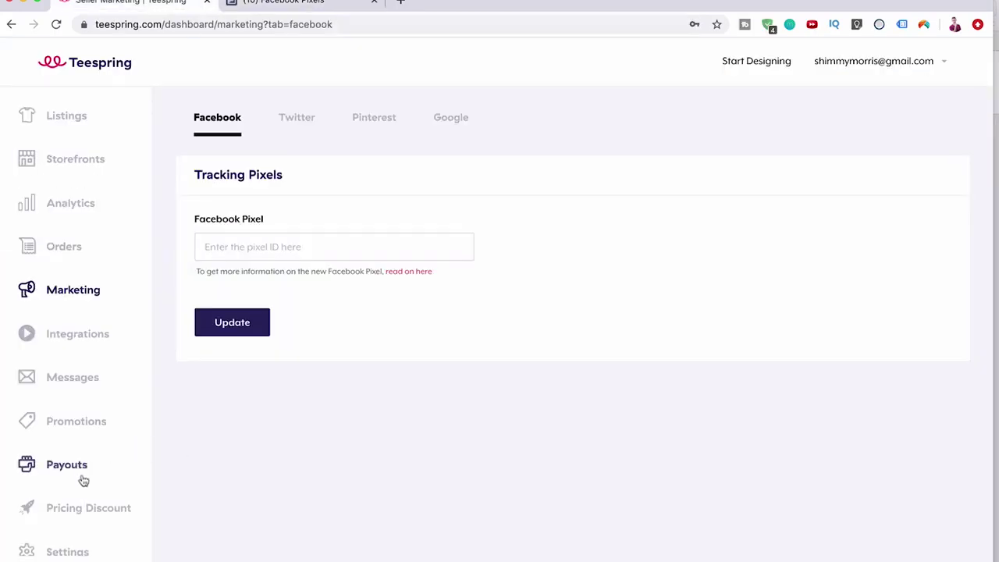
pyautogui.click(90, 387)
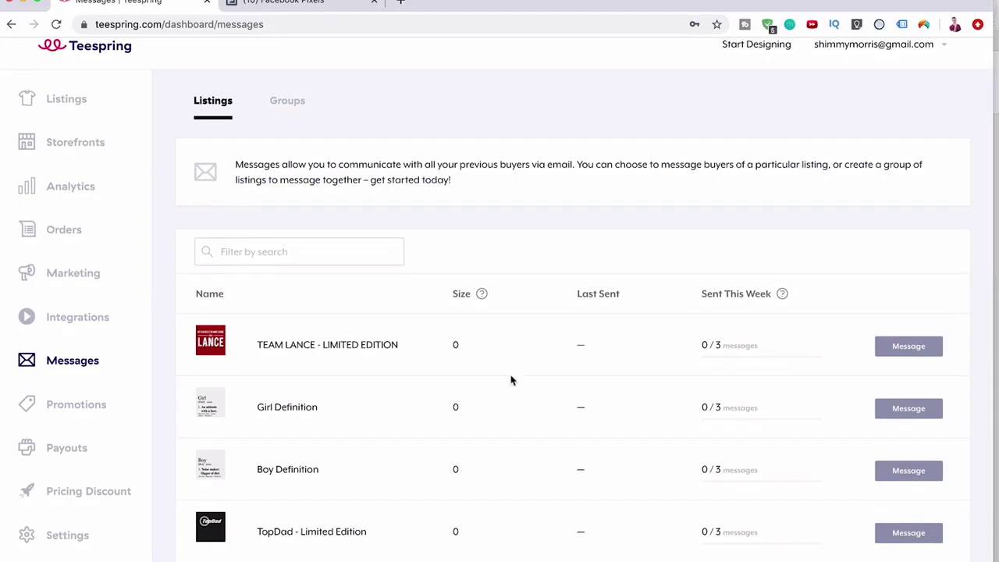
pyautogui.scroll(-2, 507, 375)
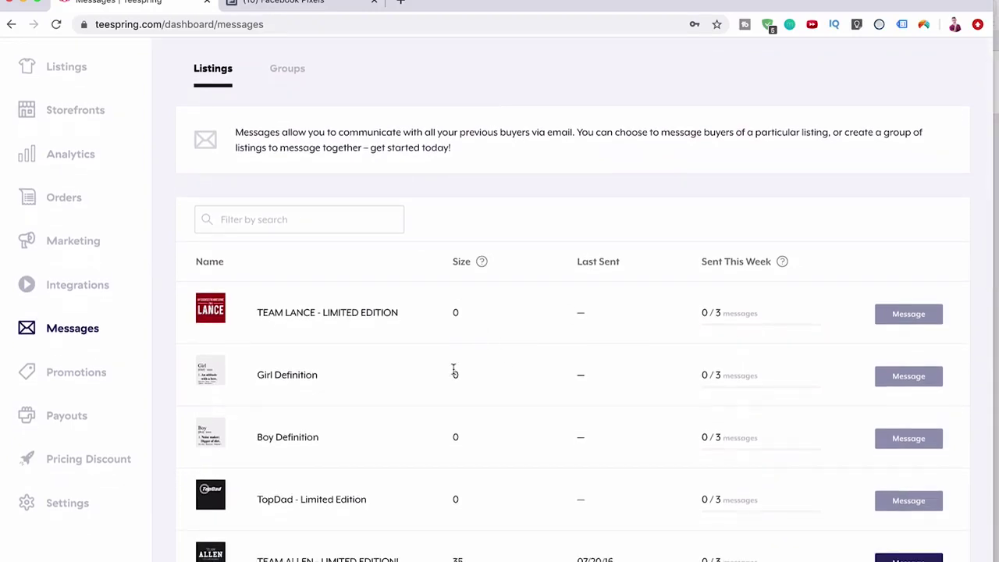
pyautogui.scroll(-10, 446, 323)
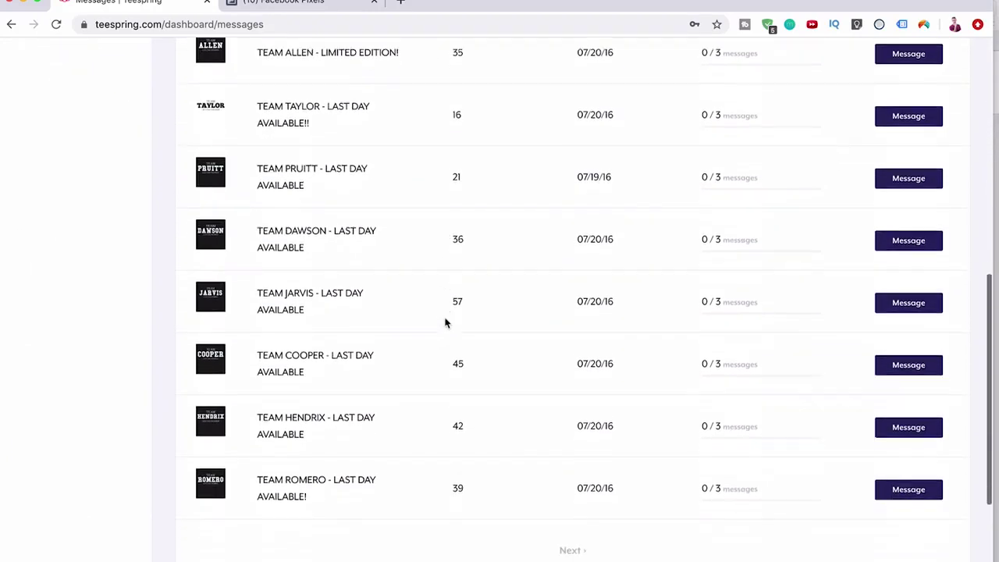
# Check the listings' buyer counts, last sent dates and weekly message allowance on the Messages page.
pyautogui.scroll(-3, 446, 323)
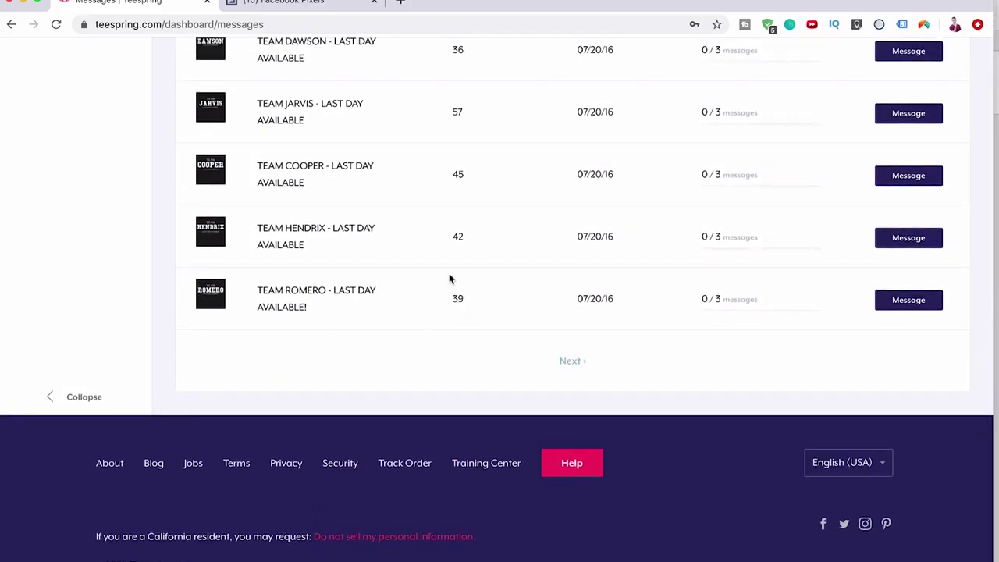
pyautogui.scroll(8, 441, 179)
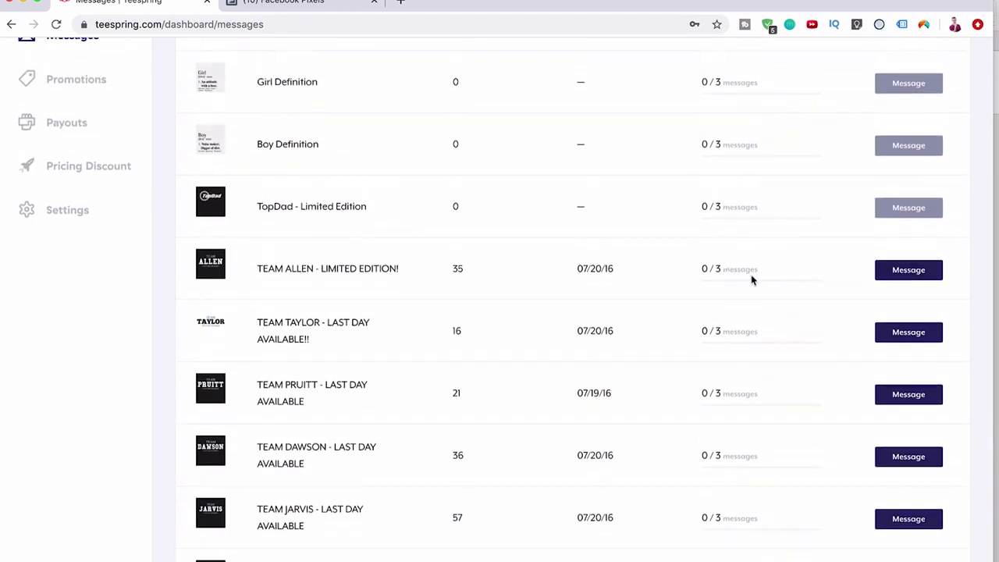
pyautogui.scroll(7, 753, 280)
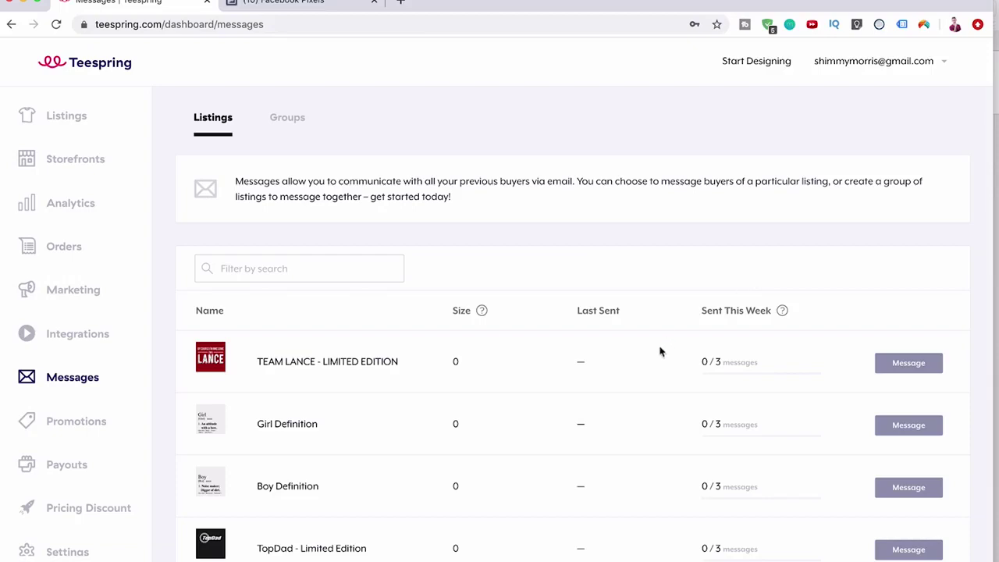
pyautogui.moveTo(703, 359); pyautogui.dragTo(740, 366)
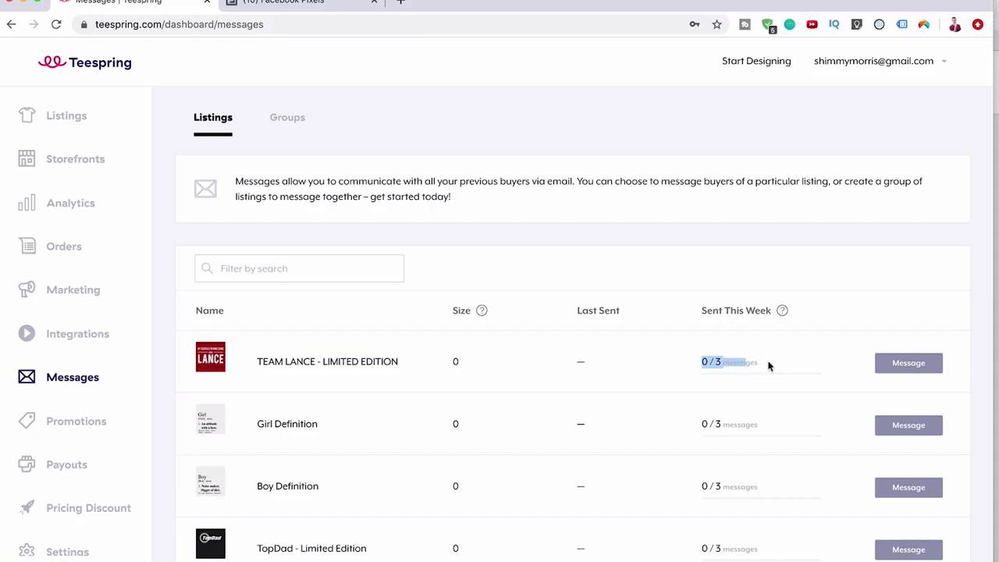
pyautogui.click(769, 366)
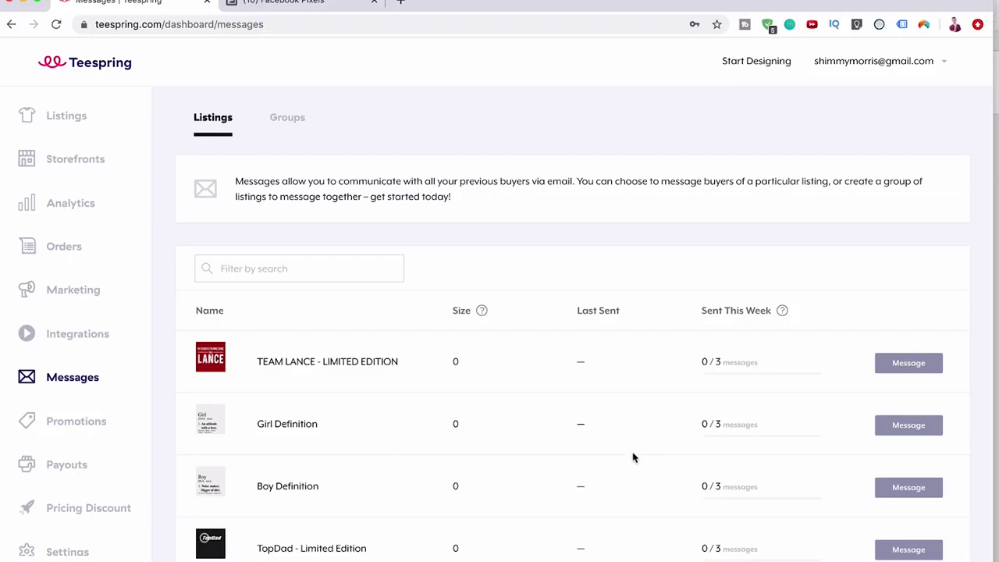
# Open the Promotions page and review the existing promo codes with their amounts, redemptions and statuses.
pyautogui.click(97, 422)
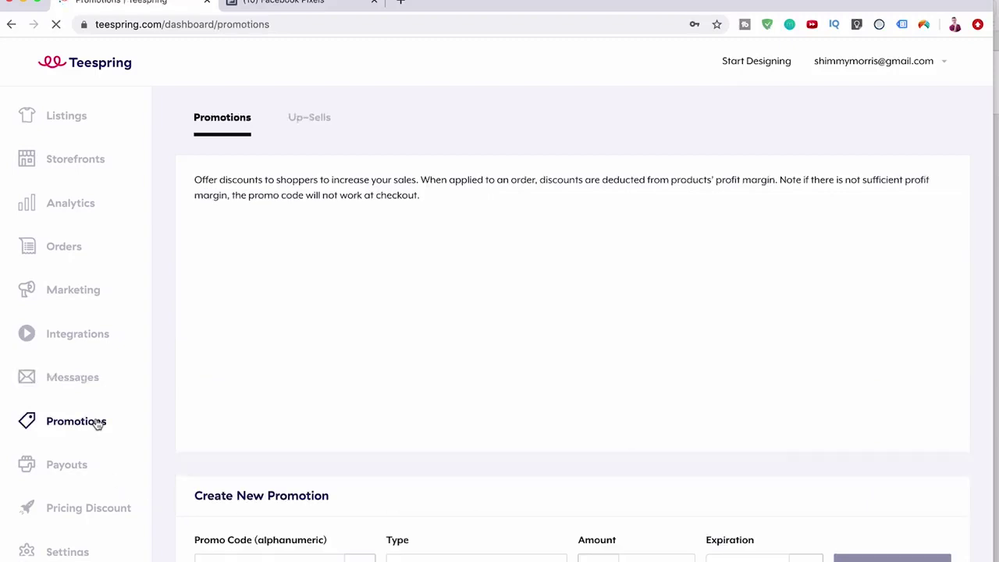
pyautogui.scroll(-5, 355, 430)
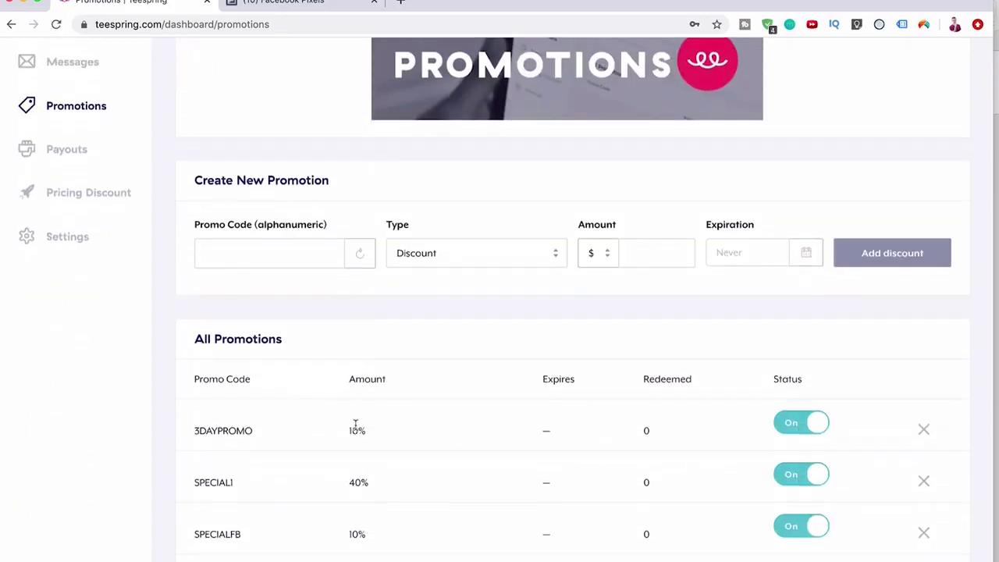
pyautogui.scroll(-3, 268, 437)
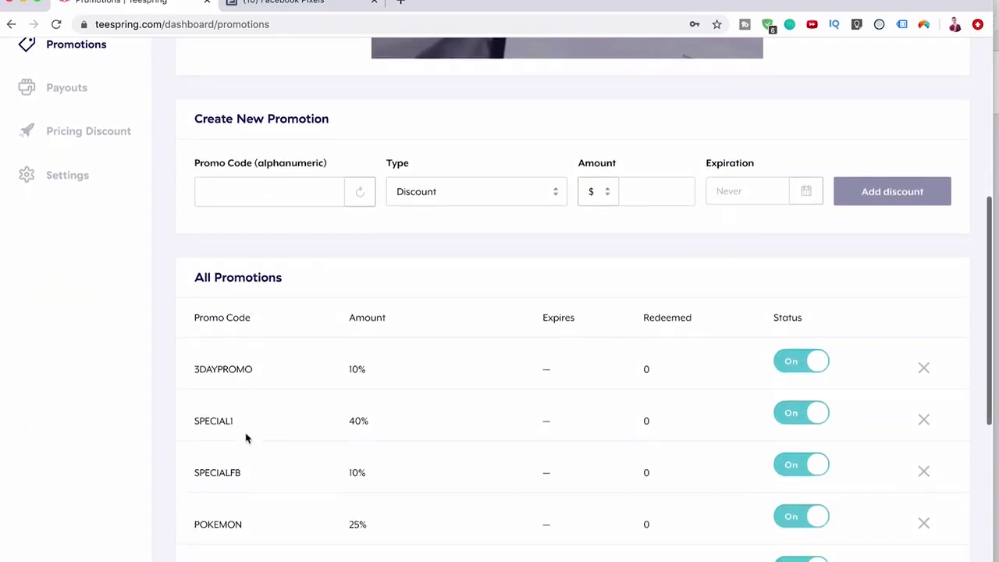
pyautogui.scroll(-3, 234, 437)
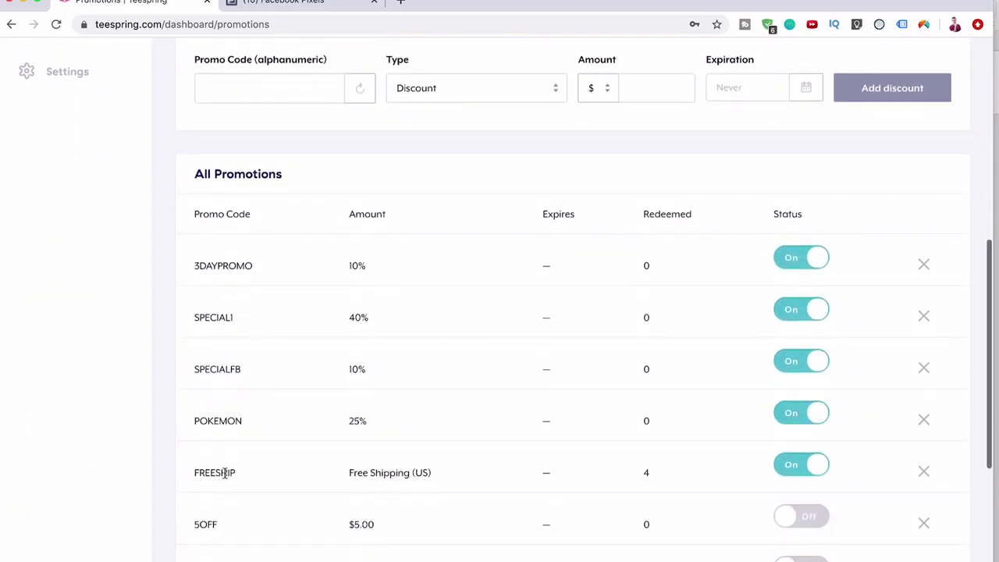
pyautogui.scroll(-2, 224, 473)
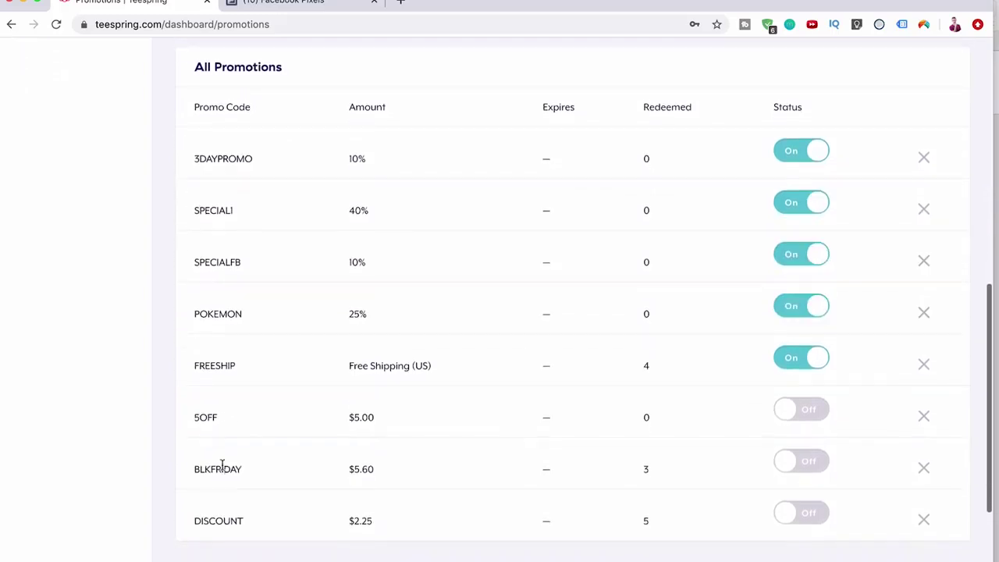
pyautogui.scroll(5, 199, 428)
pyautogui.scroll(-3, 198, 424)
pyautogui.scroll(-3, 199, 425)
pyautogui.scroll(8, 198, 421)
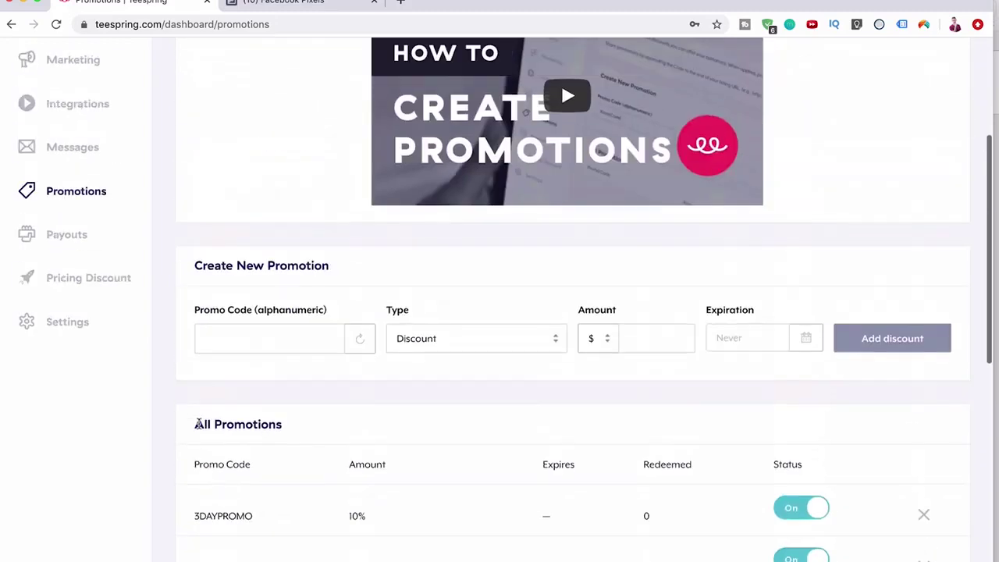
pyautogui.scroll(-6, 598, 458)
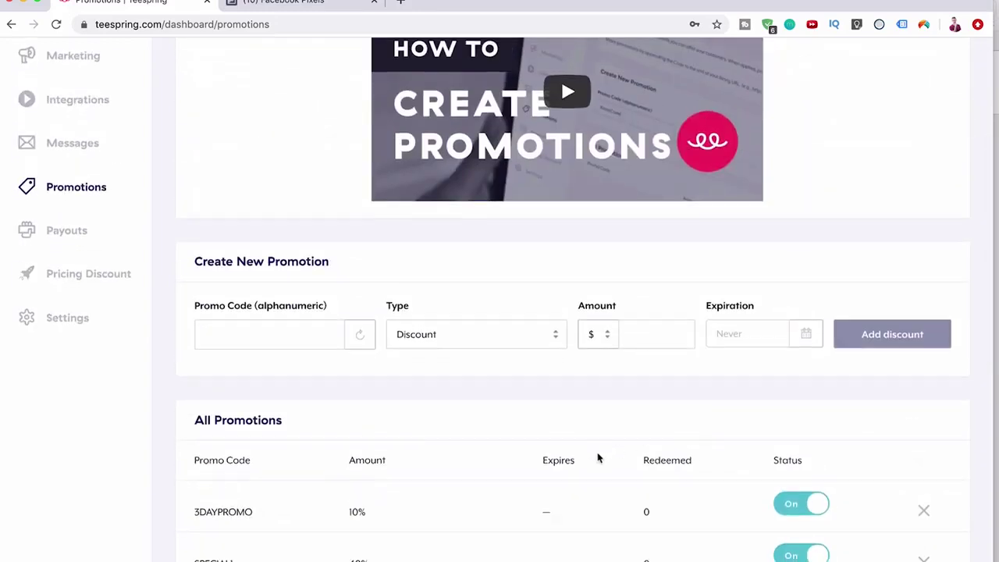
pyautogui.scroll(3, 597, 458)
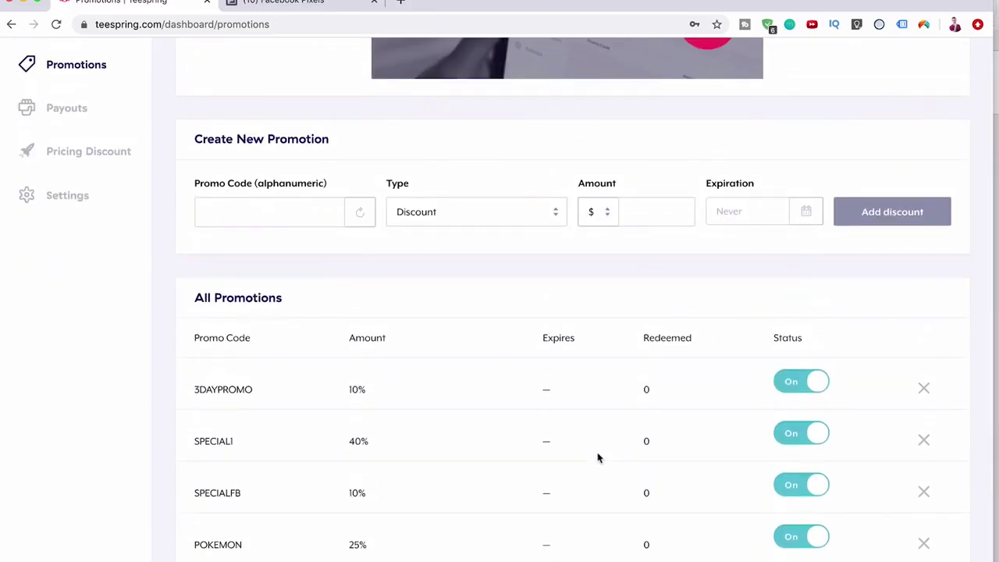
pyautogui.scroll(-1, 469, 465)
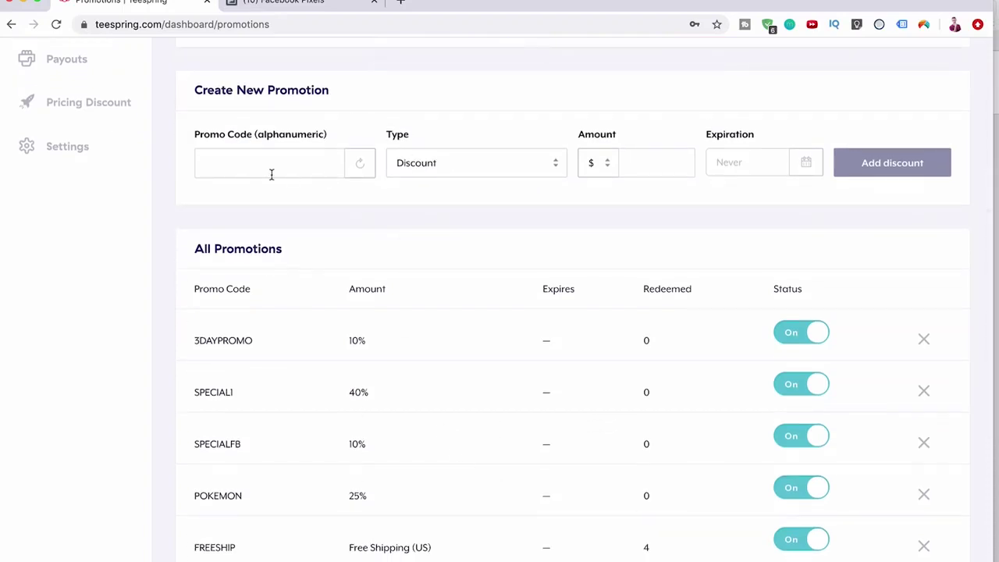
# Examine the new promotion form's promo code, type, amount and expiration fields without creating a discount.
pyautogui.click(265, 172)
pyautogui.click(441, 172)
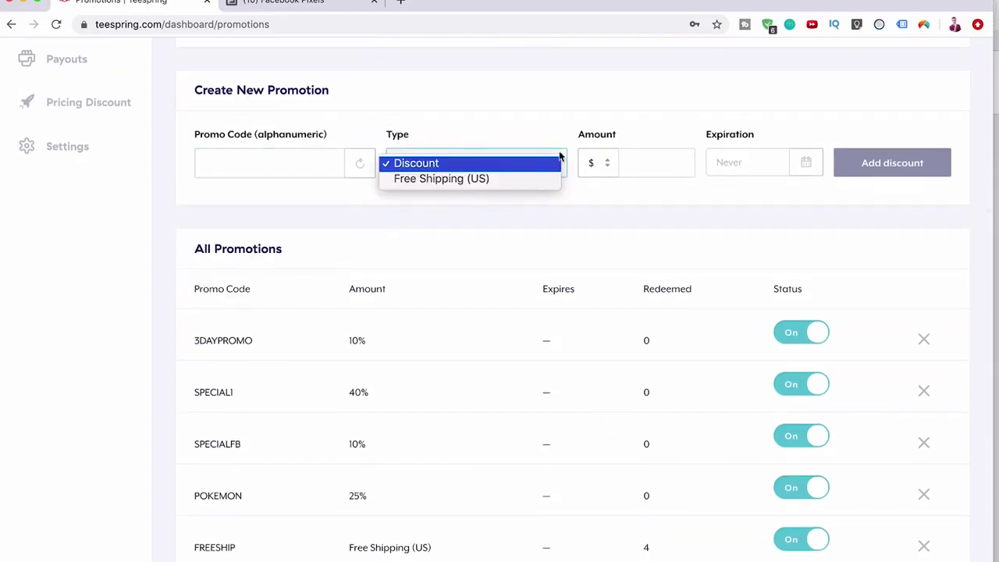
pyautogui.click(648, 167)
pyautogui.click(757, 162)
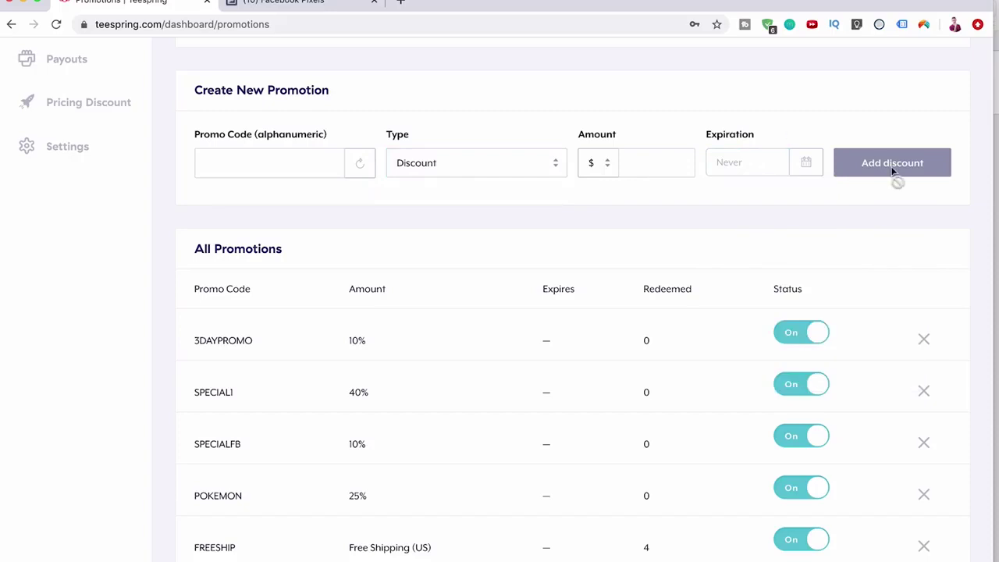
pyautogui.scroll(8, 759, 313)
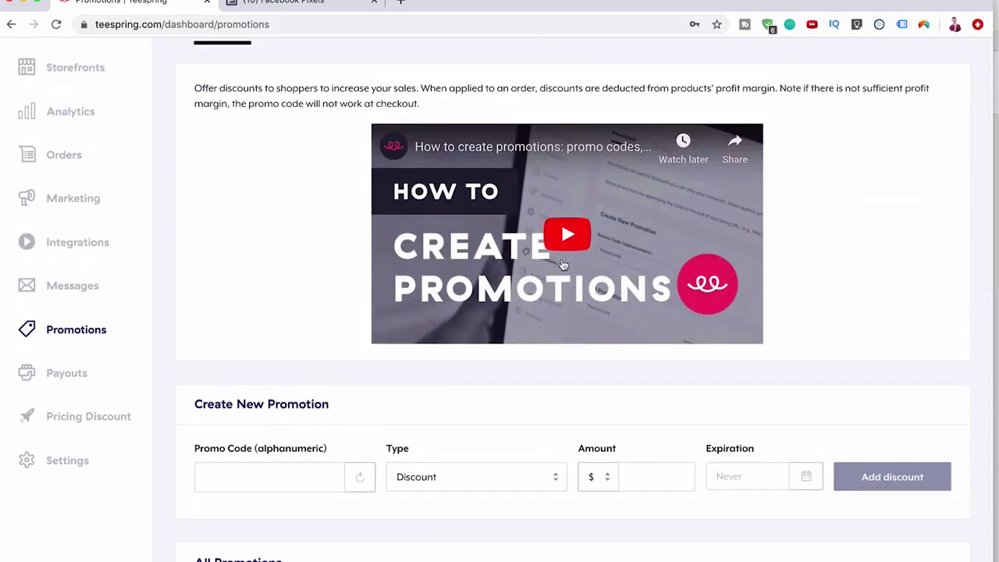
# Open the Pricing Discount page and examine the units to the next tier and the monthly volume discount table.
pyautogui.click(88, 416)
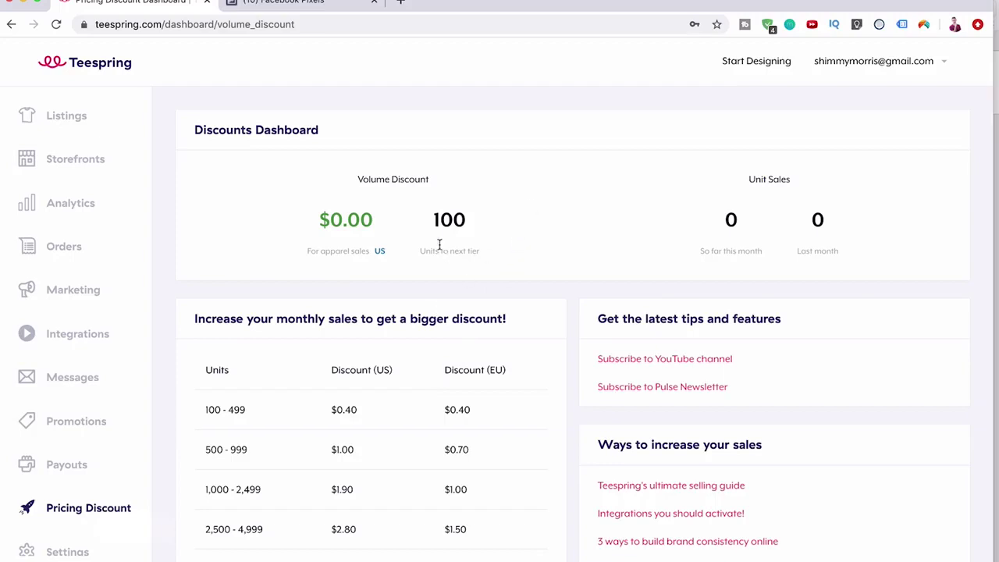
pyautogui.moveTo(434, 223); pyautogui.dragTo(485, 227)
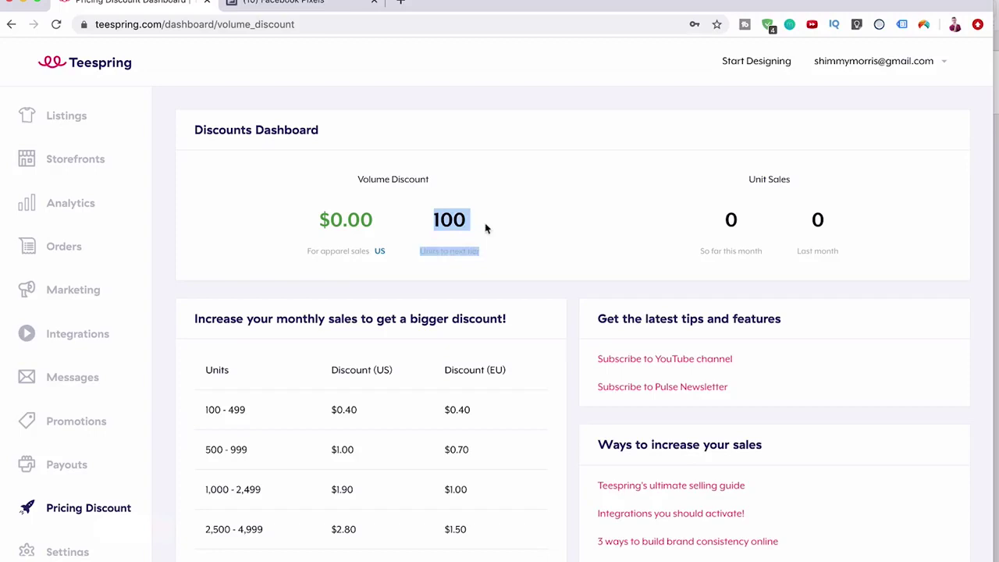
pyautogui.click(506, 221)
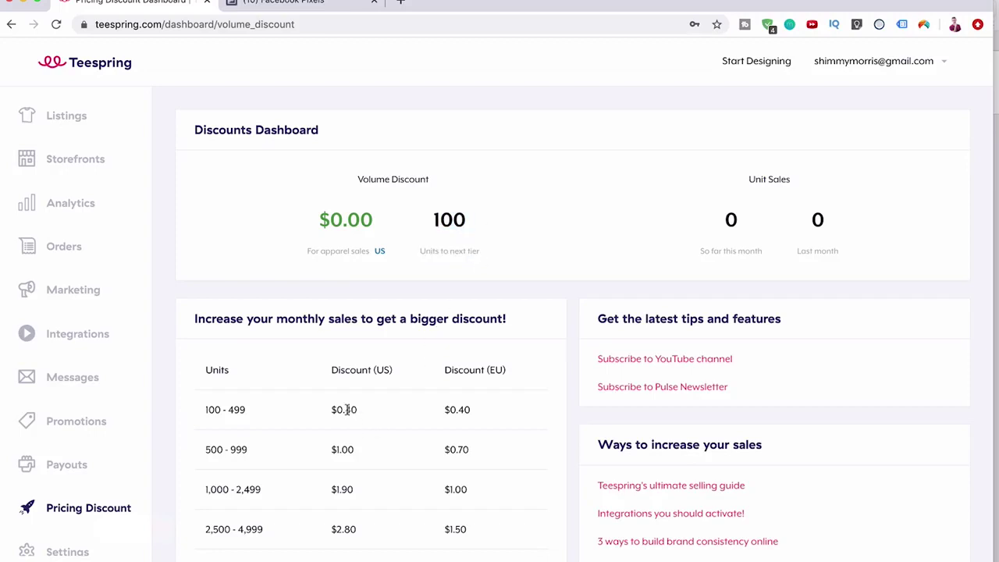
pyautogui.scroll(-1, 346, 410)
pyautogui.scroll(-5, 346, 409)
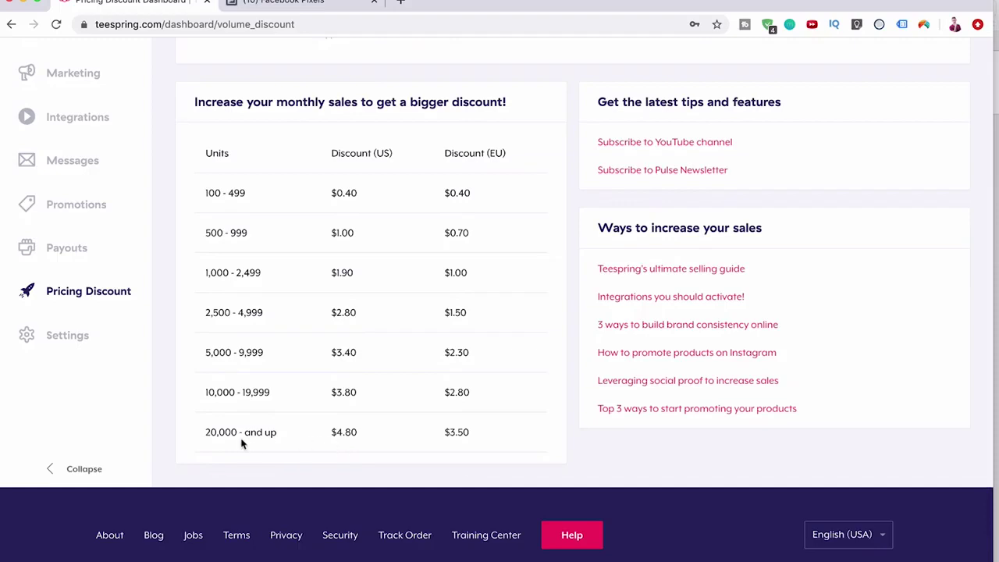
pyautogui.moveTo(205, 433); pyautogui.dragTo(245, 435)
# Compare the current volume discount with the US discount for 5,000 - 9,999 units, and check this month's and last month's unit sales.
pyautogui.scroll(5, 245, 435)
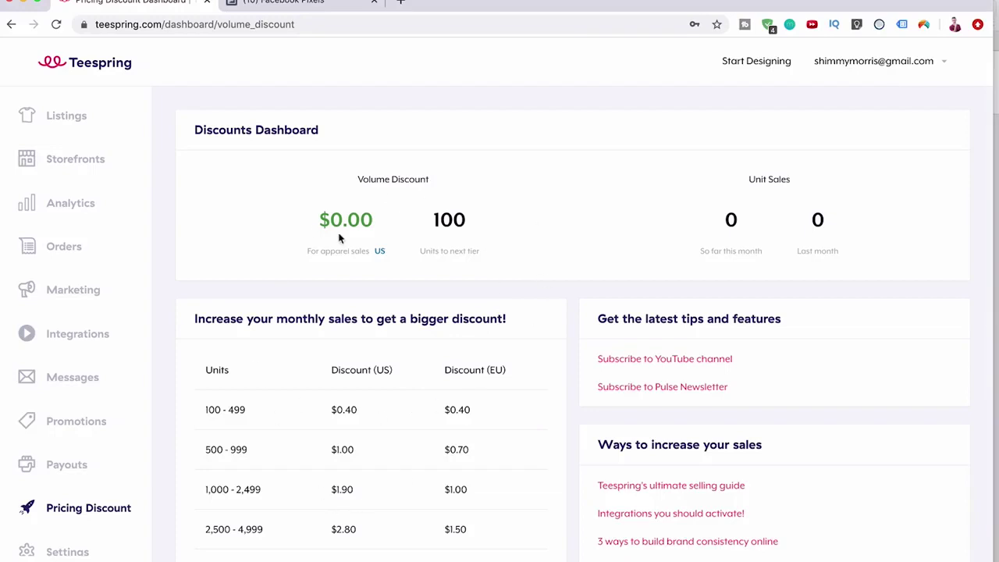
pyautogui.scroll(-2, 337, 238)
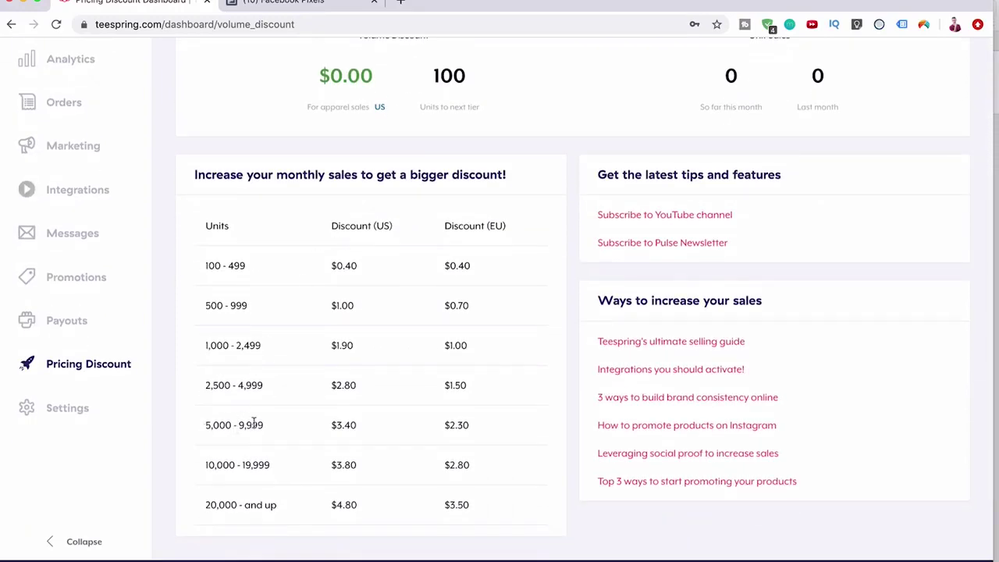
pyautogui.moveTo(330, 422); pyautogui.dragTo(357, 426)
pyautogui.click(373, 425)
pyautogui.scroll(2, 373, 425)
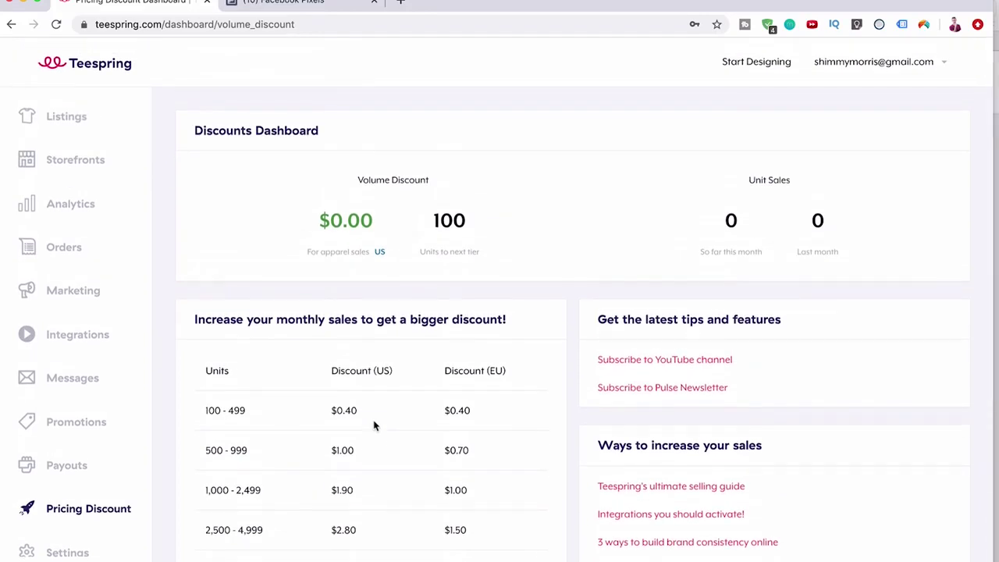
pyautogui.moveTo(725, 212); pyautogui.dragTo(832, 223)
pyautogui.click(665, 242)
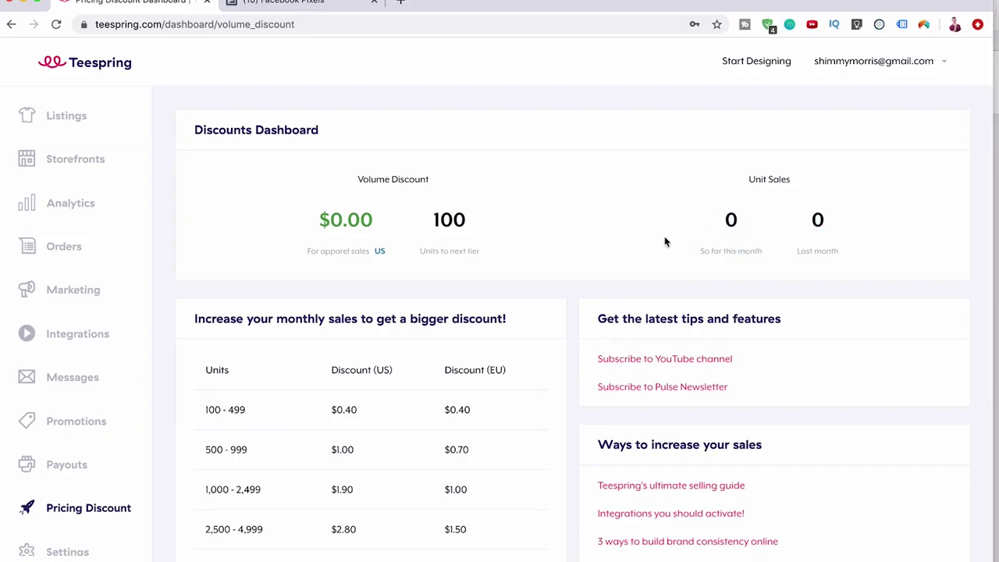
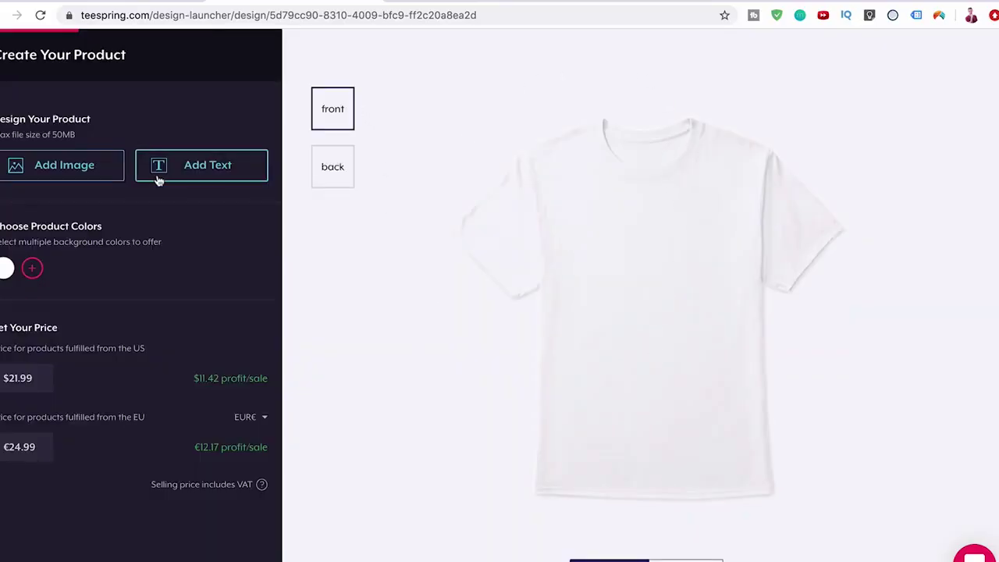
# Add the text "hello youtube" to the front of the white tee, centred near the top of the print area.
pyautogui.click(87, 174)
pyautogui.click(685, 336)
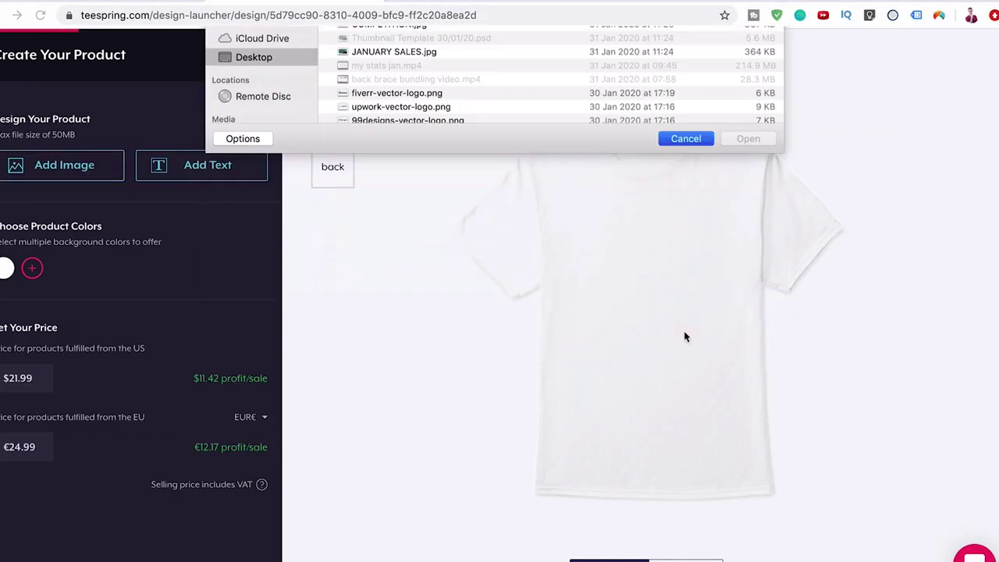
pyautogui.click(223, 173)
pyautogui.doubleClick(652, 234)
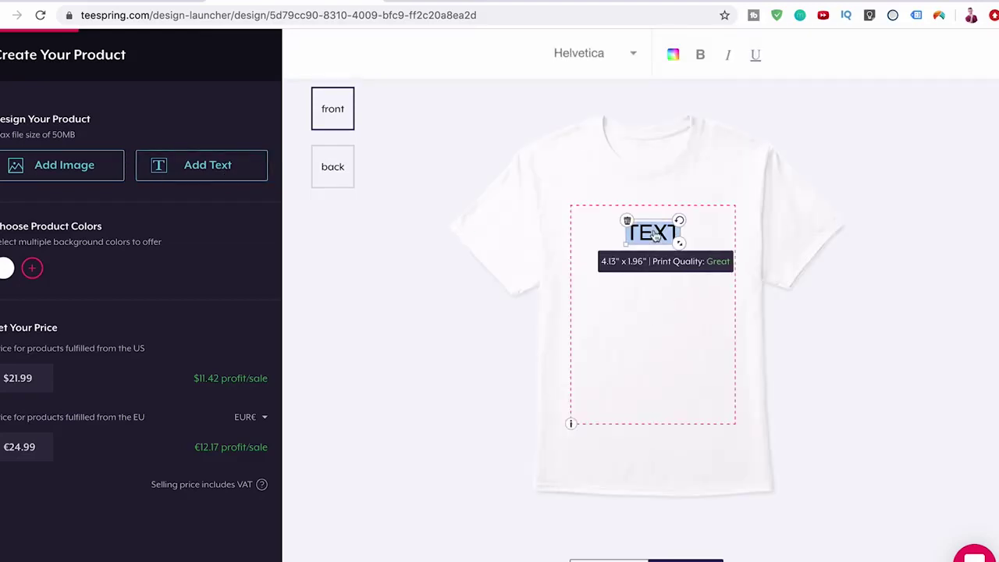
pyautogui.write('hello')
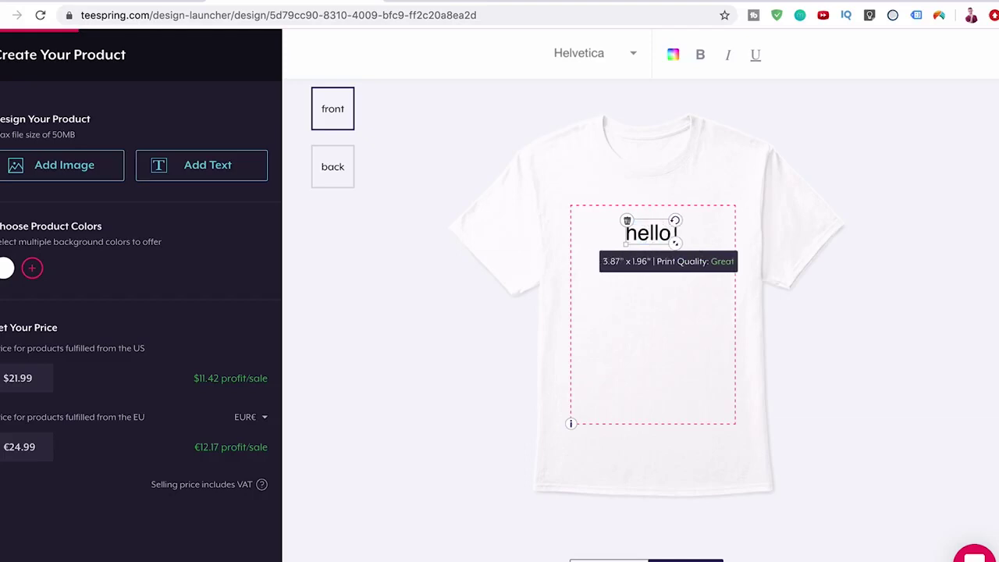
pyautogui.write(' youtube')
pyautogui.click(682, 323)
pyautogui.moveTo(692, 243); pyautogui.dragTo(662, 245)
pyautogui.click(669, 316)
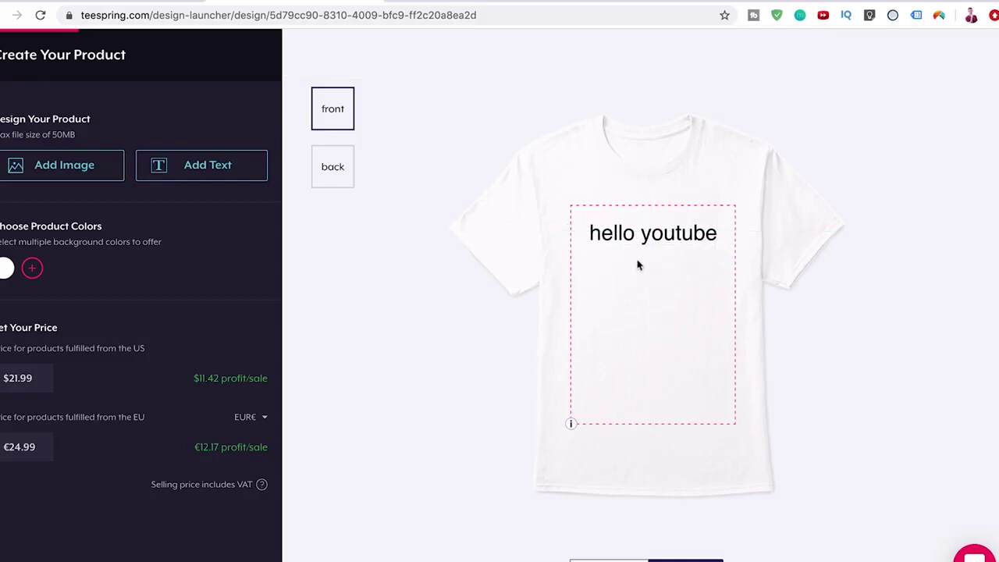
# Preview the shirt without the print area outline and check the background colors on offer, keeping only white.
pyautogui.click(619, 556)
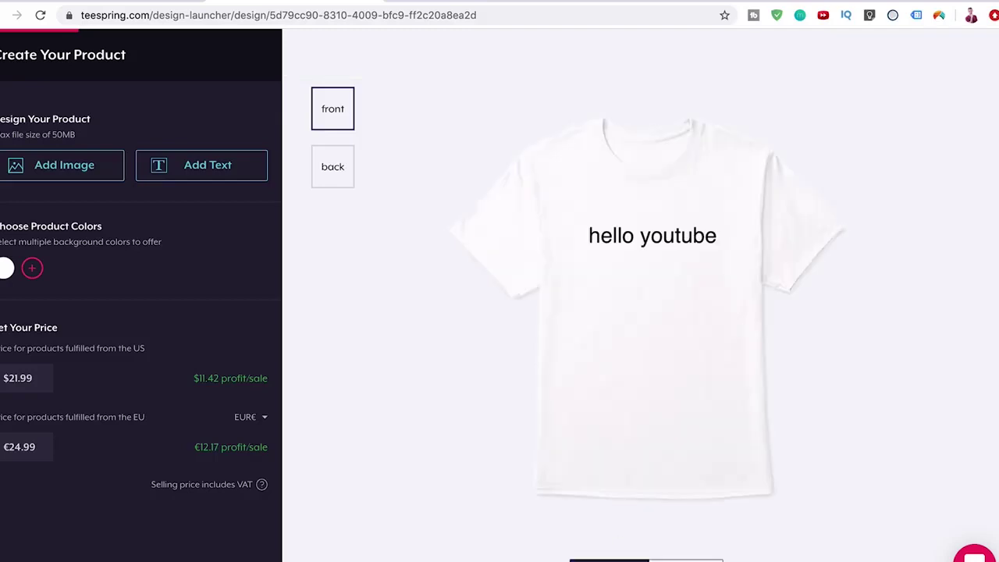
pyautogui.click(685, 559)
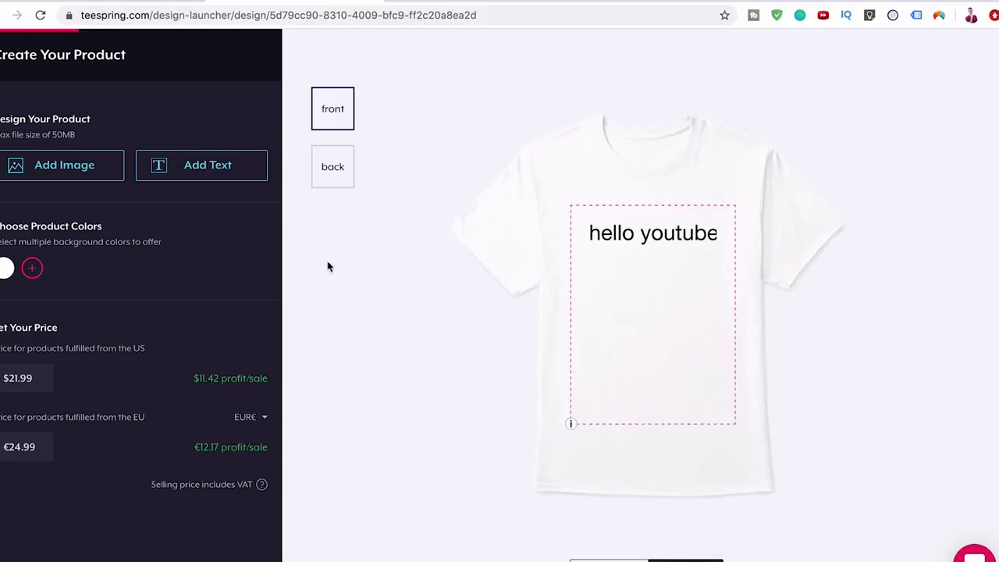
pyautogui.click(33, 269)
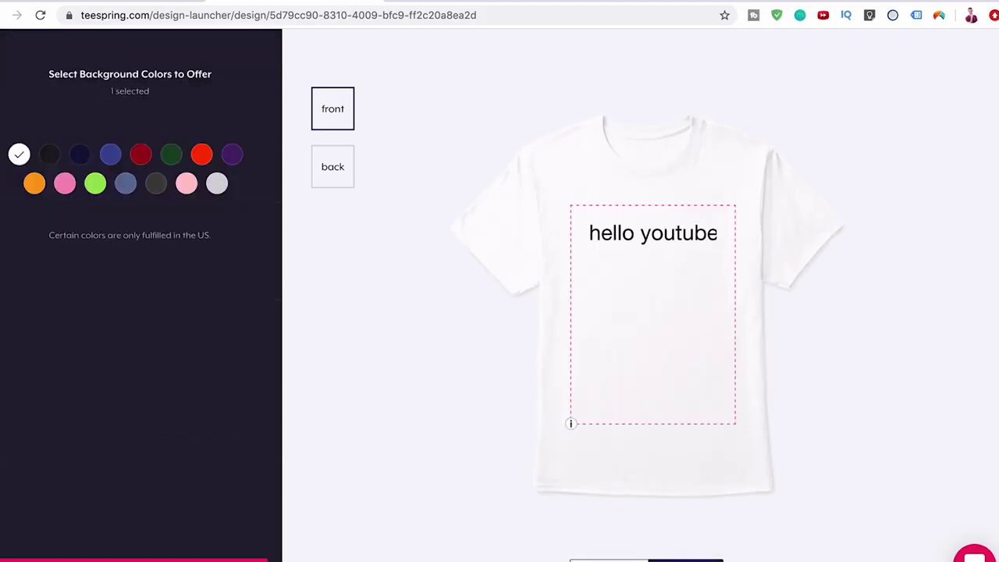
pyautogui.click(134, 559)
# Keep the prices at $21.99 for the US and €24.99 for the EU and continue to adding more products.
pyautogui.scroll(-1, 105, 319)
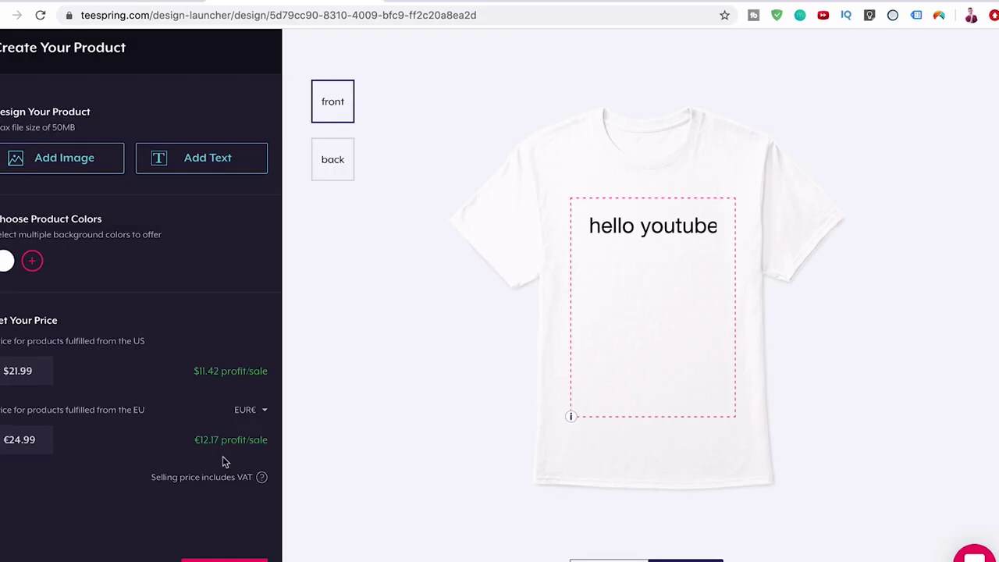
pyautogui.click(225, 558)
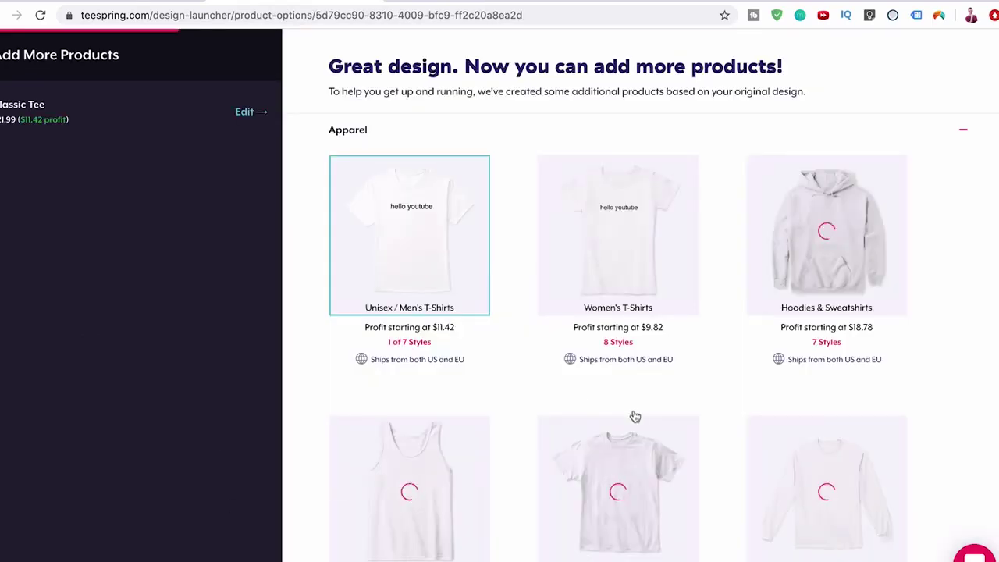
# Add the Classic Pullover Hoodie from the hoodies and sweatshirts styles and continue to creating the listing.
pyautogui.moveTo(745, 297)
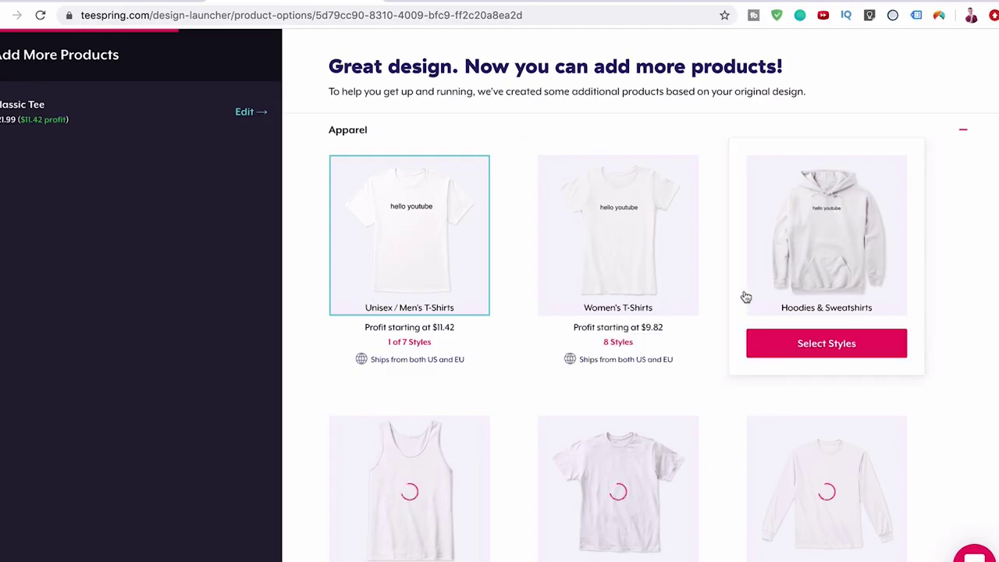
pyautogui.click(809, 350)
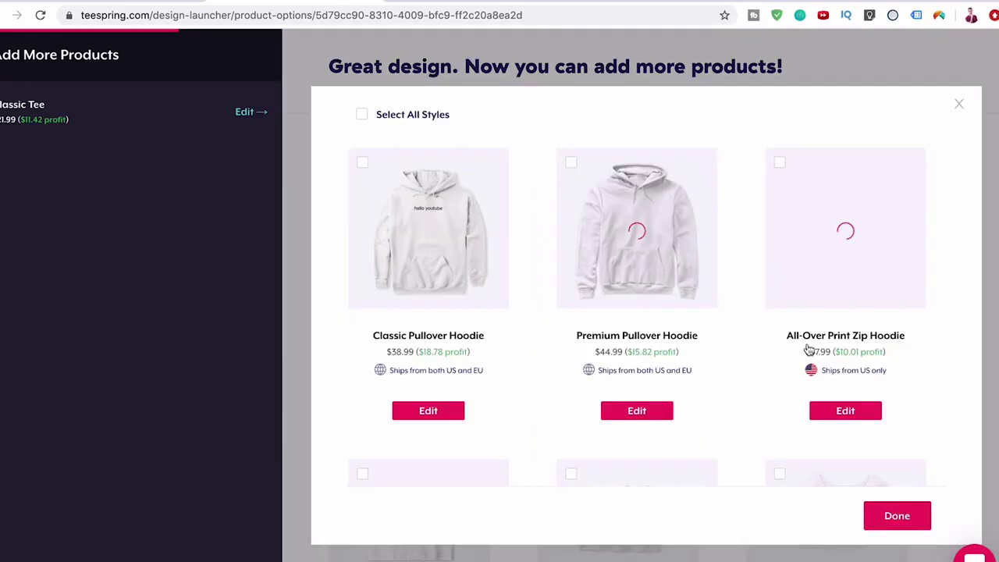
pyautogui.click(362, 163)
pyautogui.click(889, 516)
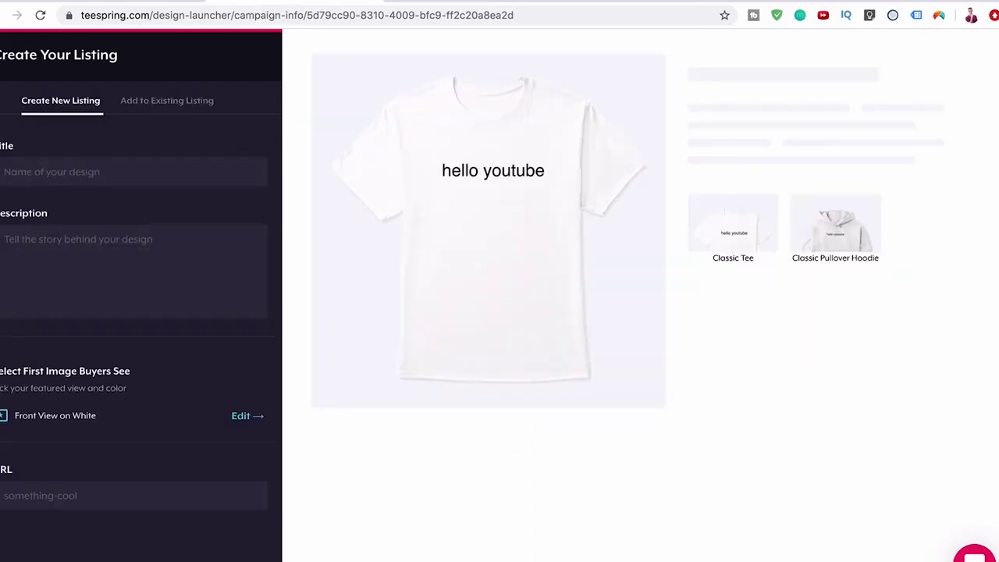
# Title the listing "Youtube Tee" and begin its description with "Do you post on Youtube... You need this Hello Youtube for your videos.".
pyautogui.click(191, 178)
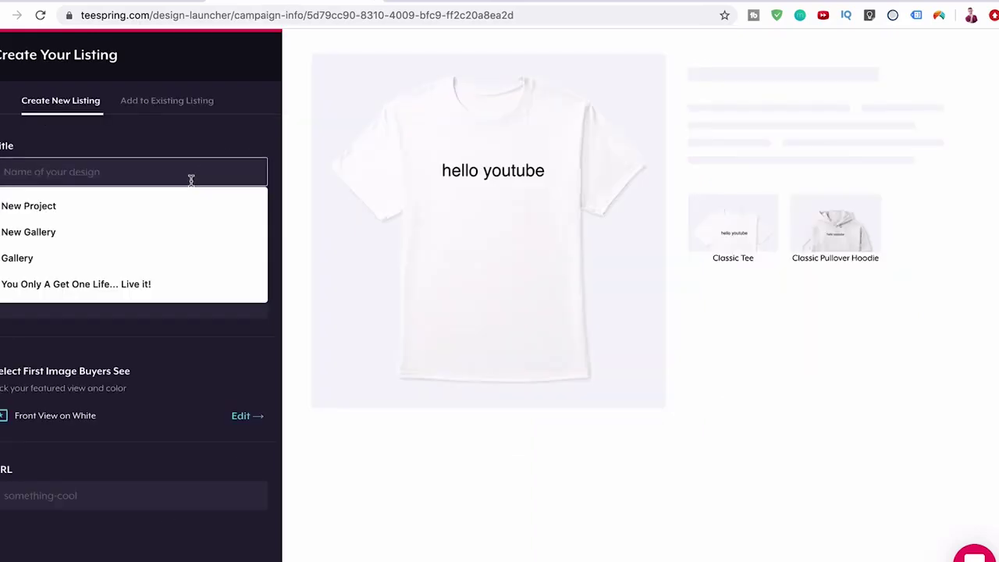
pyautogui.write('Youtube Tee')
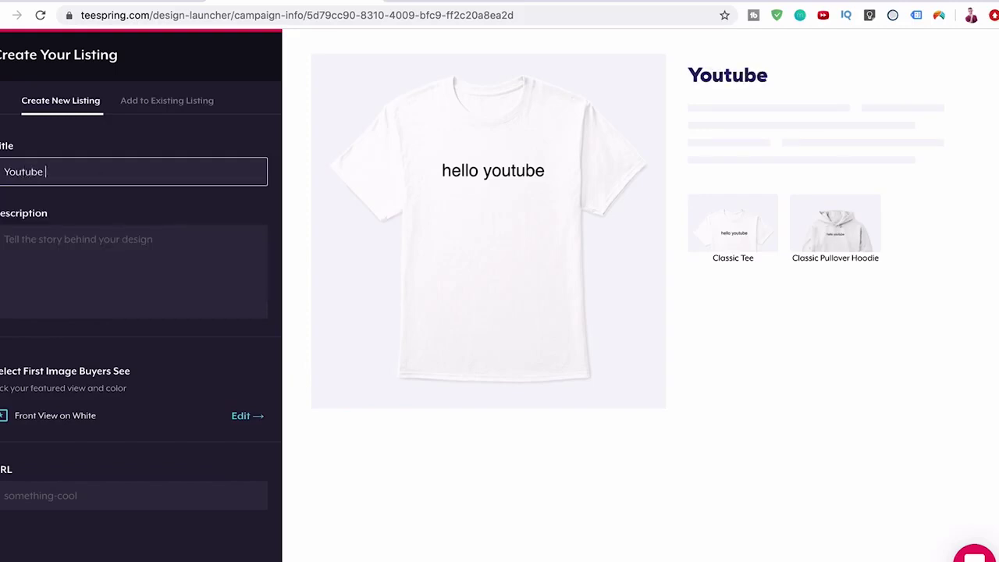
pyautogui.click(156, 250)
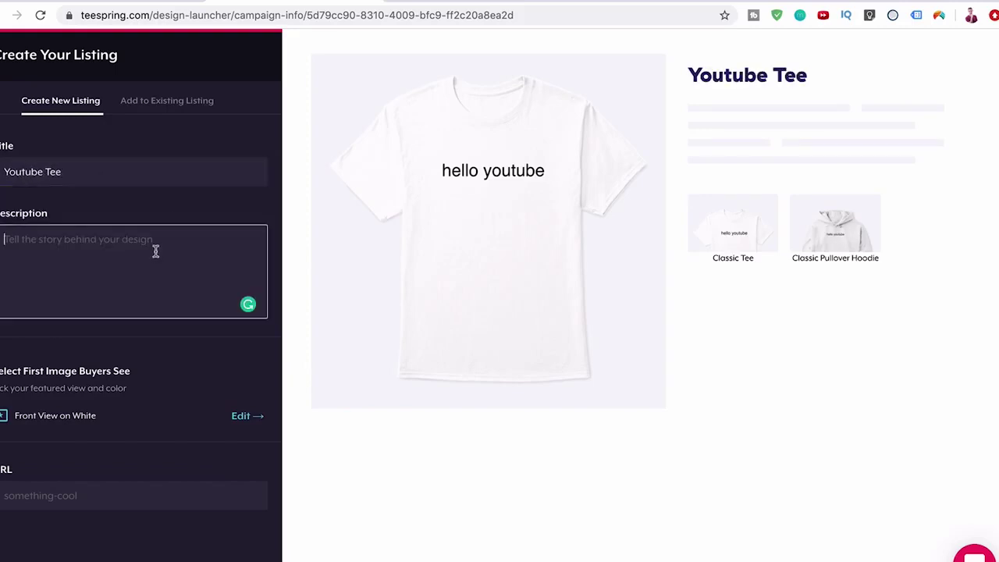
pyautogui.write('Do you p')
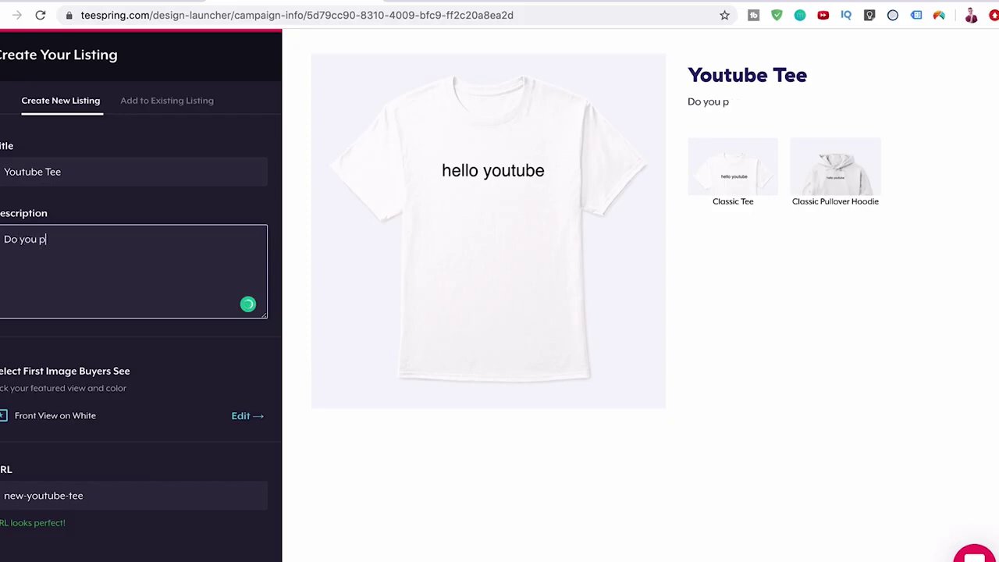
pyautogui.write('ost on Youtube... You need')
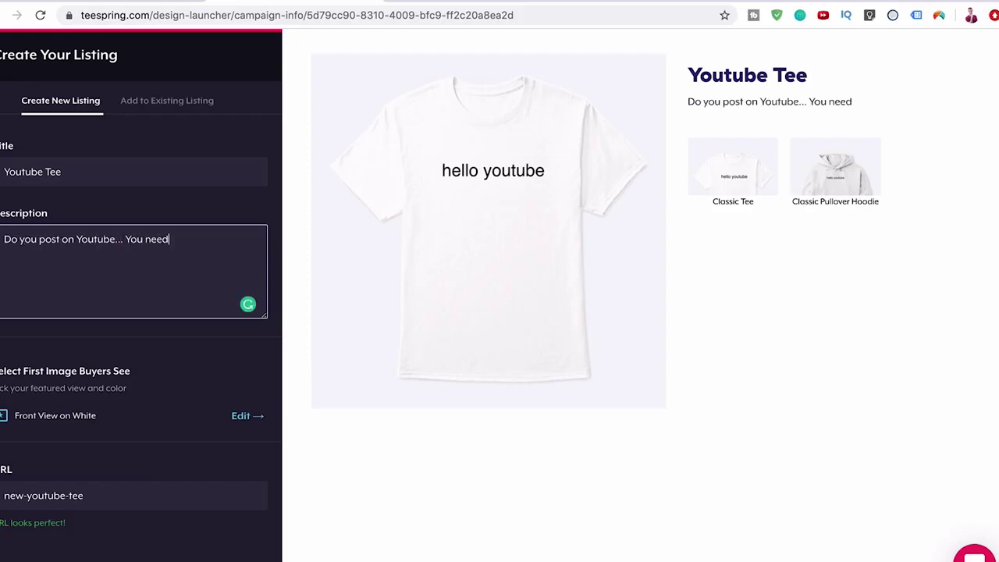
pyautogui.write(' this Hello Y')
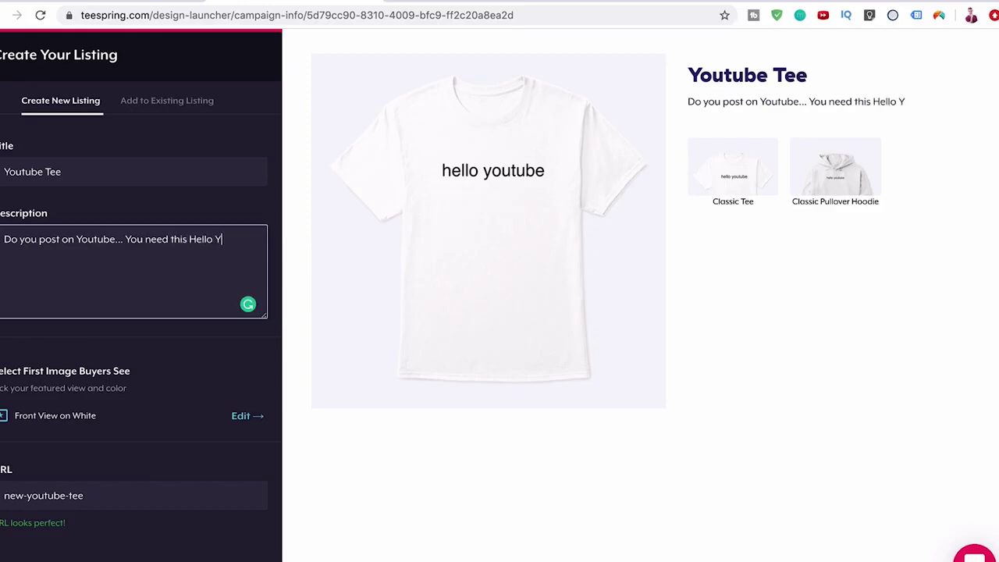
pyautogui.write('outube for your')
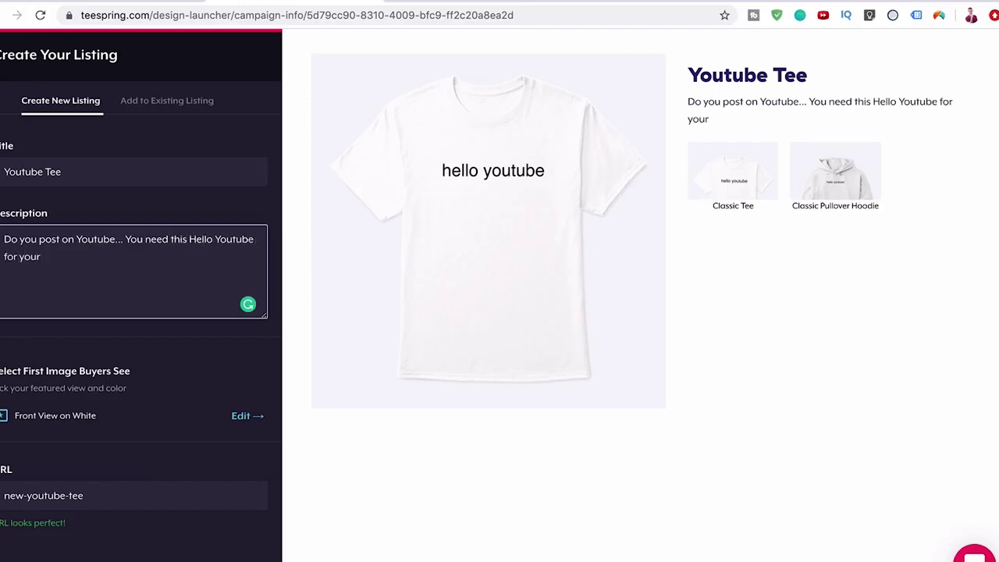
pyautogui.write(' videos.')
# Add a second description paragraph: "Click the green button below to buy. This is limited edition and will only last the length of this video.".
pyautogui.press('Return')
pyautogui.press('Return')
pyautogui.write('Click the green button below')
pyautogui.press('BackSpace')
pyautogui.press('BackSpace')
pyautogui.press('BackSpace')
pyautogui.write('elow to b')
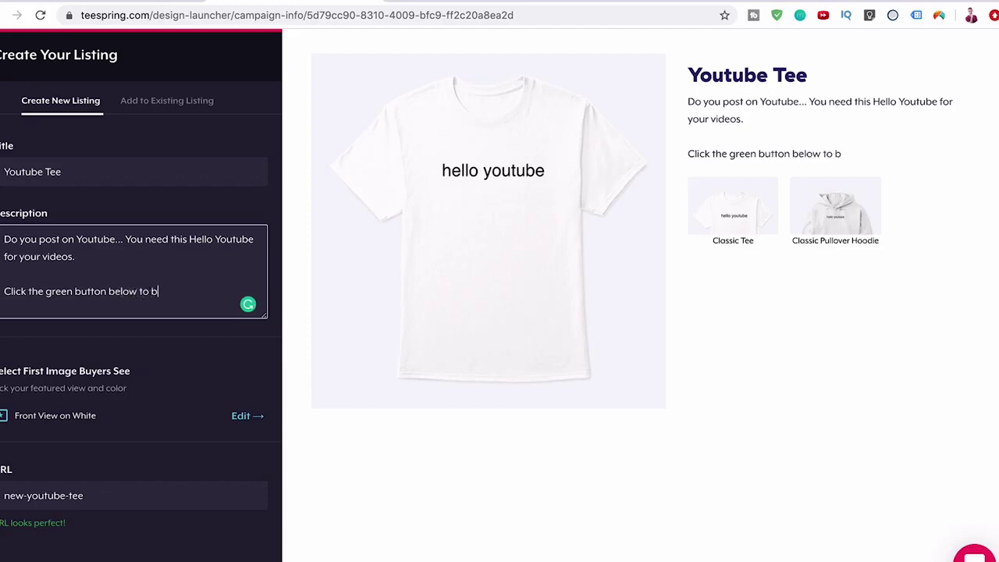
pyautogui.write('uy. This is limited edition and will only last the length of this video.')
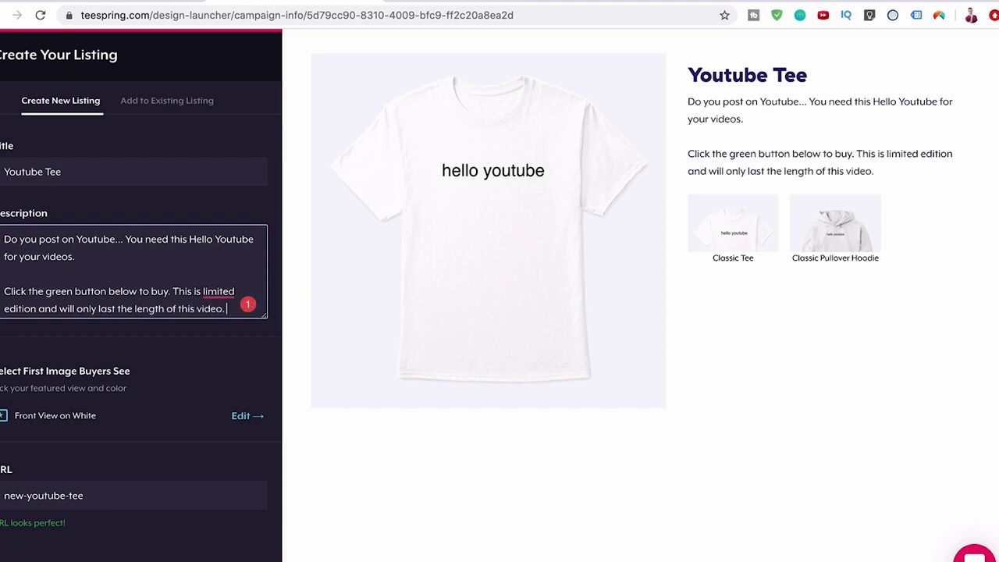
# Review the listing's URL, visibility and existing-store options, keeping new-youtube-tee, Public and "I'll add it later".
pyautogui.scroll(-2, 96, 437)
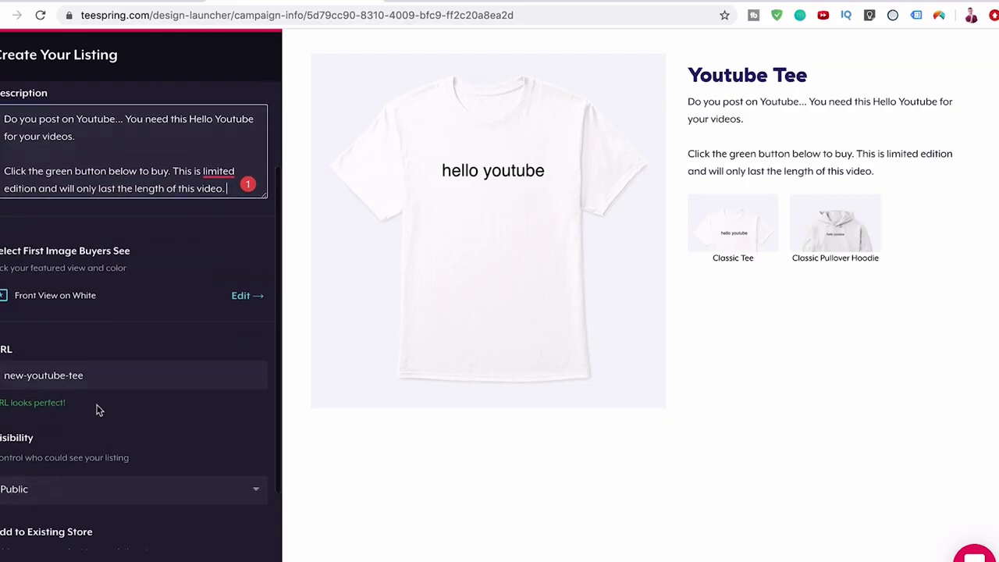
pyautogui.click(93, 374)
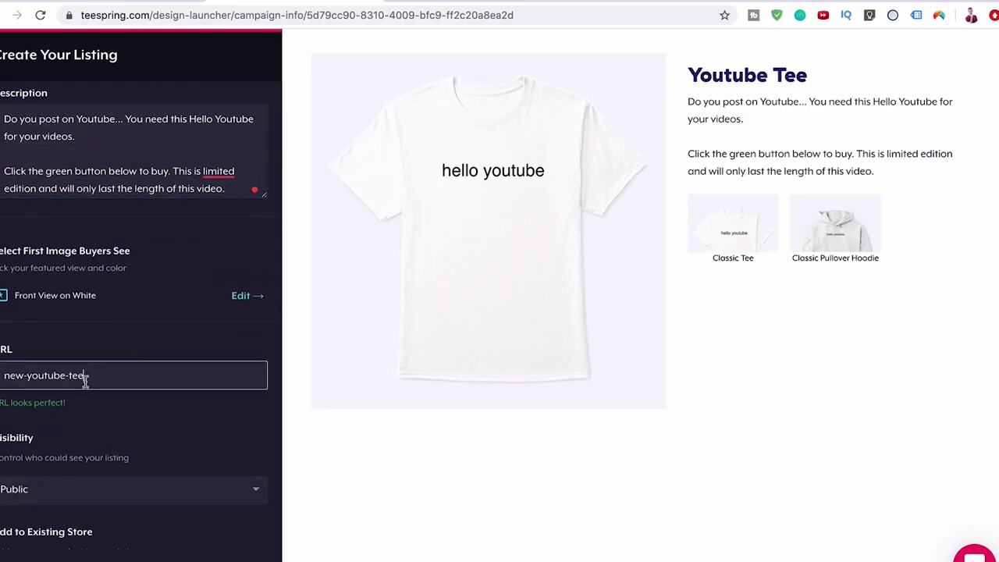
pyautogui.scroll(-1, 74, 398)
pyautogui.click(66, 421)
pyautogui.click(101, 384)
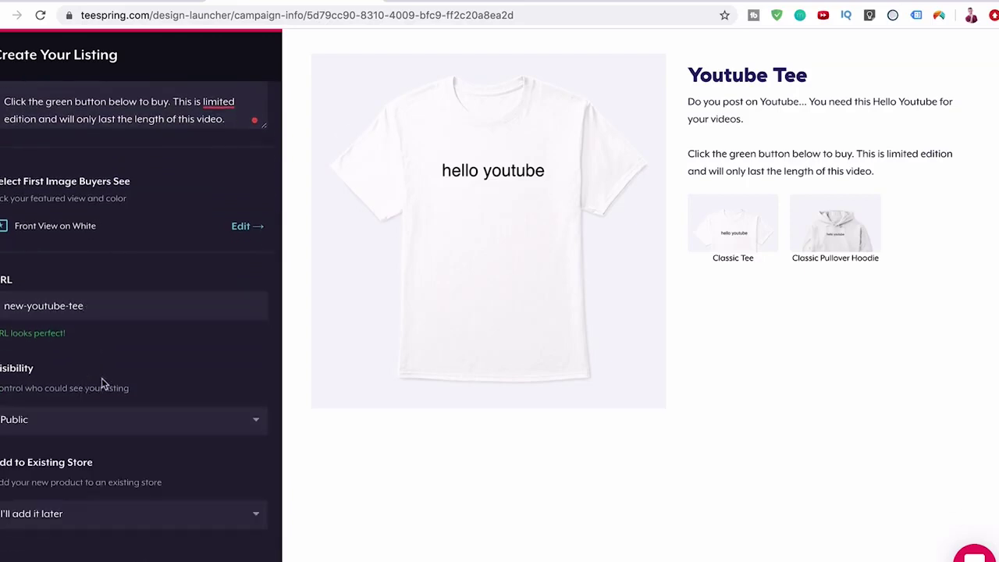
pyautogui.scroll(-1, 94, 415)
pyautogui.click(78, 503)
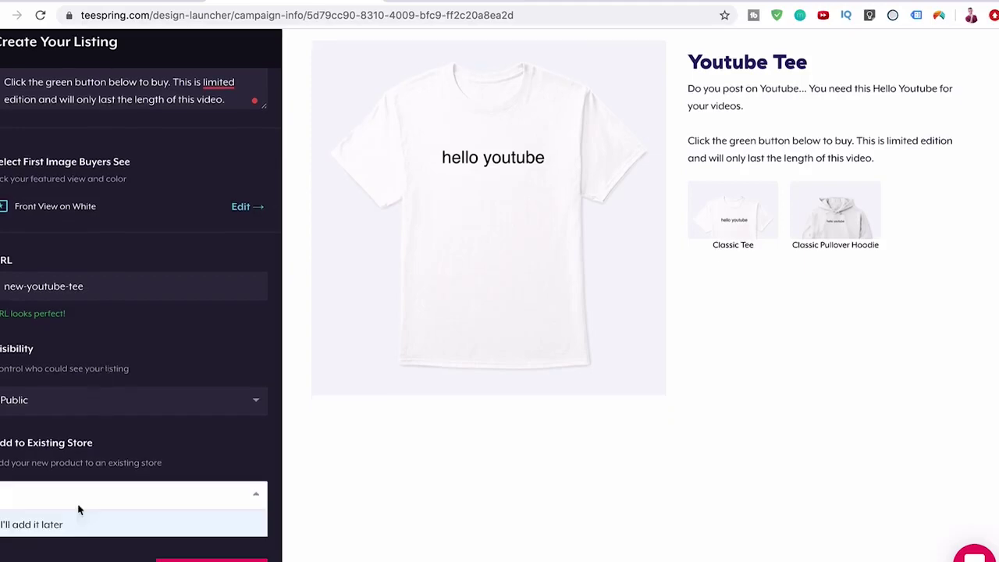
pyautogui.click(105, 468)
pyautogui.scroll(3, 105, 468)
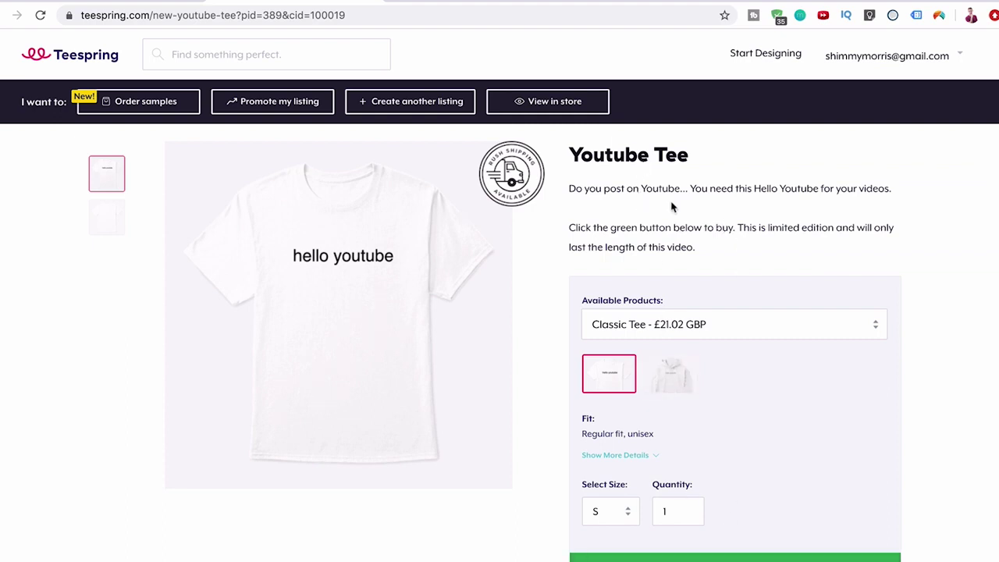
# Examine the shipping info, return policy and sharing options on the published Youtube Tee page.
pyautogui.scroll(-4, 725, 203)
pyautogui.scroll(-2, 726, 204)
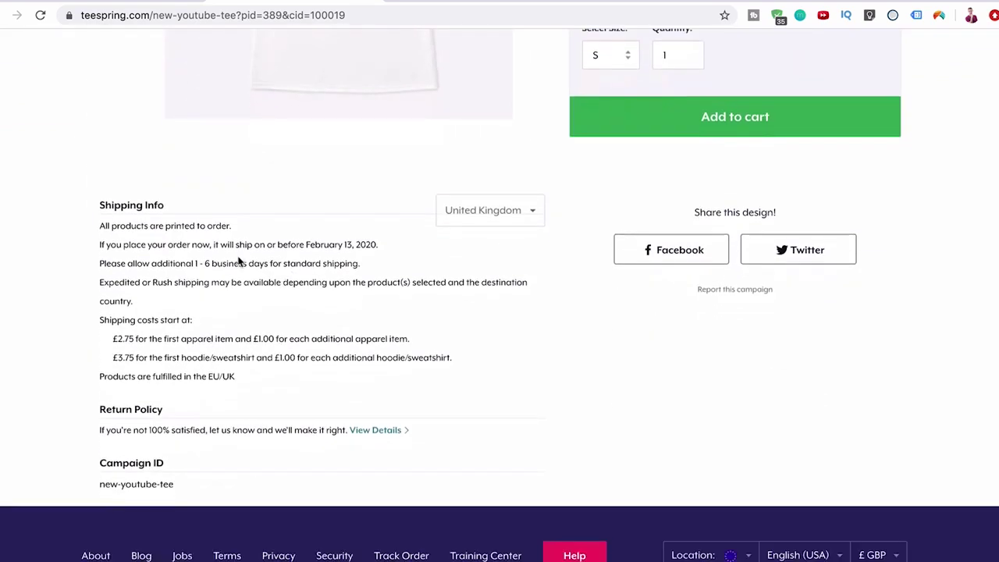
pyautogui.moveTo(132, 212); pyautogui.dragTo(173, 321)
pyautogui.moveTo(116, 430); pyautogui.dragTo(123, 428)
pyautogui.scroll(2, 458, 357)
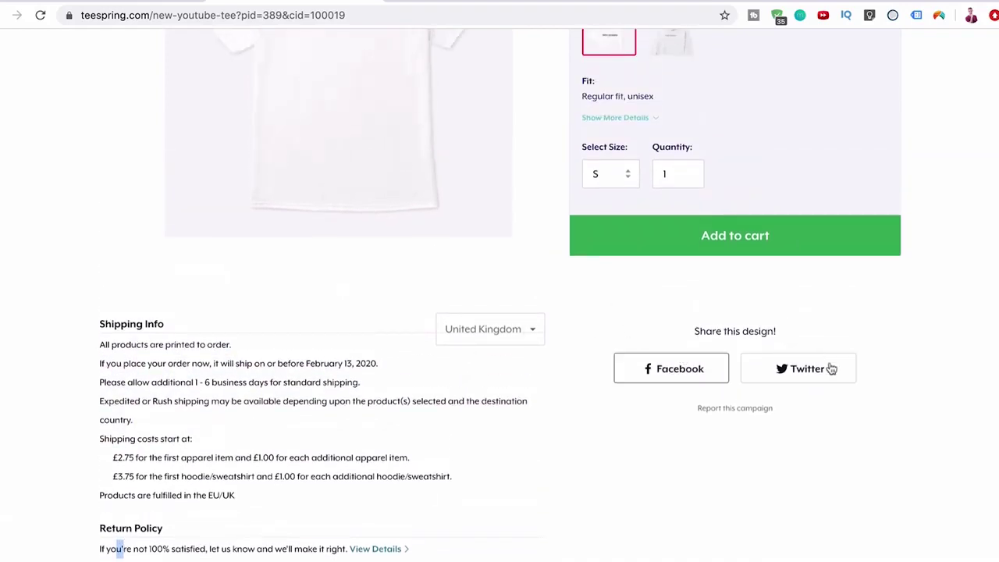
pyautogui.scroll(3, 831, 368)
pyautogui.scroll(1, 832, 368)
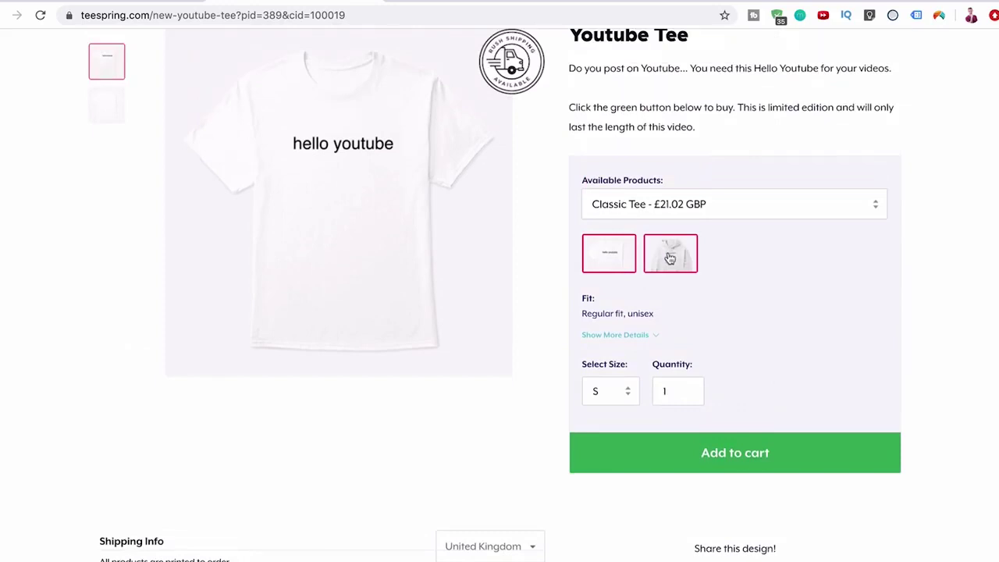
# View the Standard College Hoodie on the product page and check its material and size details.
pyautogui.click(680, 204)
pyautogui.click(683, 222)
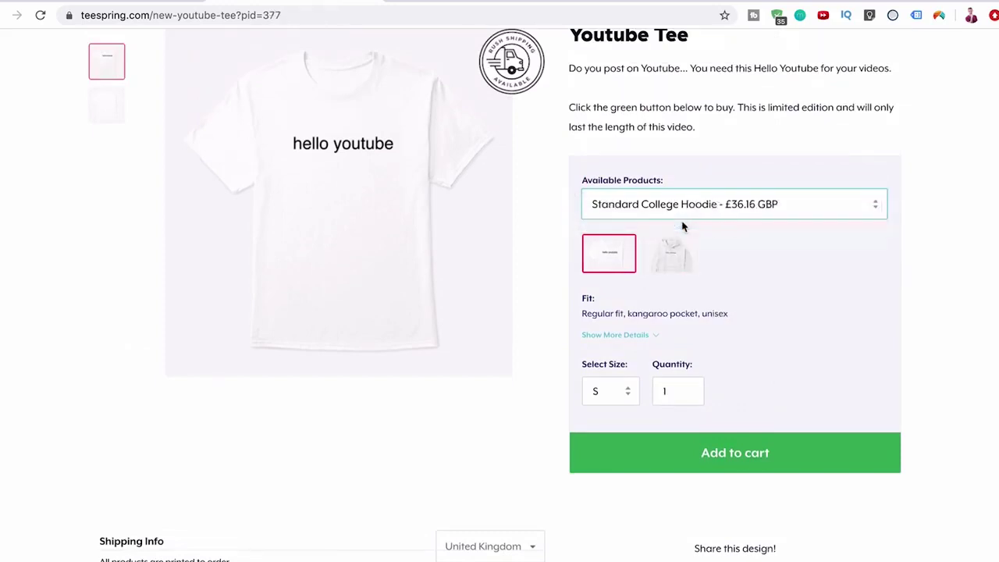
pyautogui.click(648, 336)
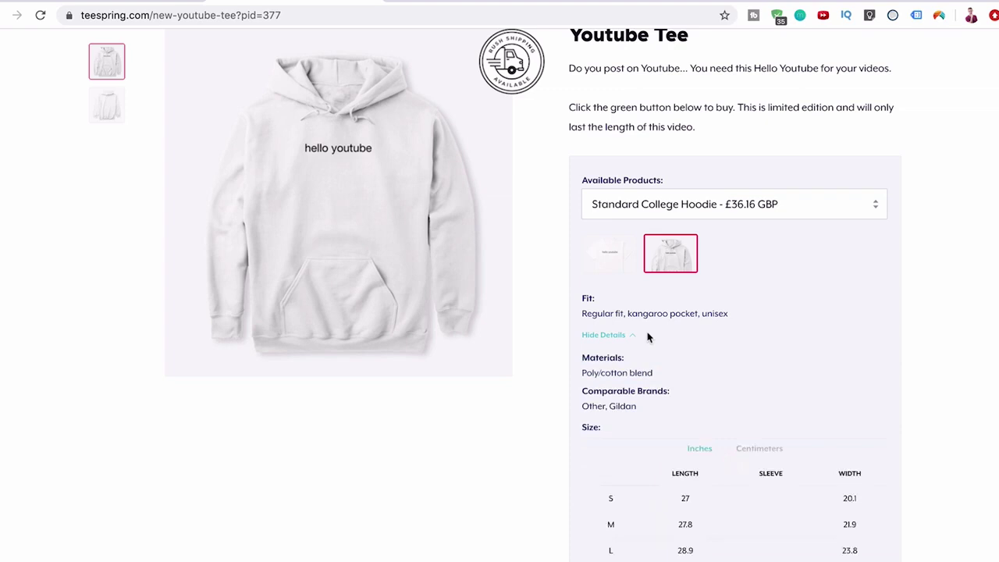
pyautogui.click(636, 336)
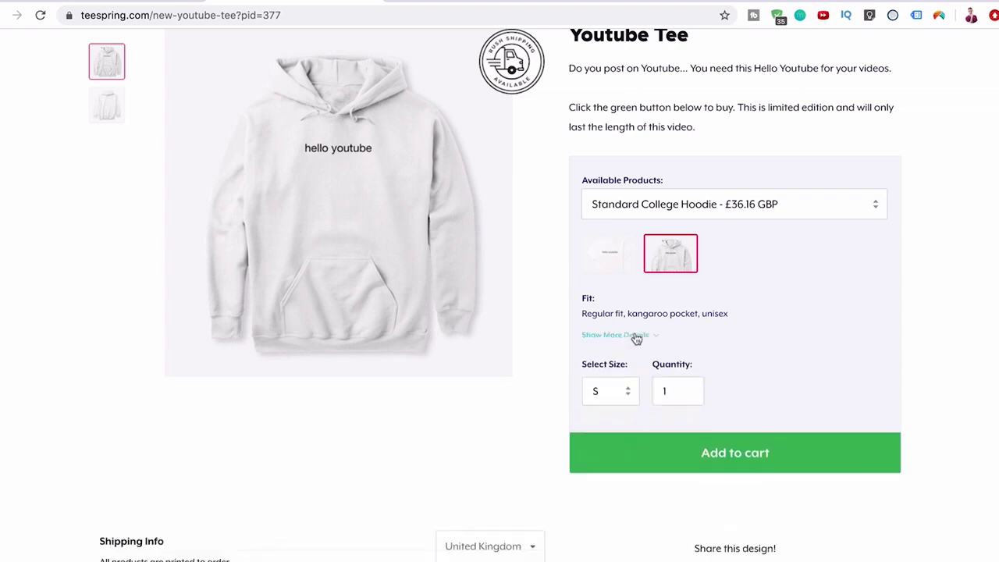
pyautogui.scroll(3, 636, 337)
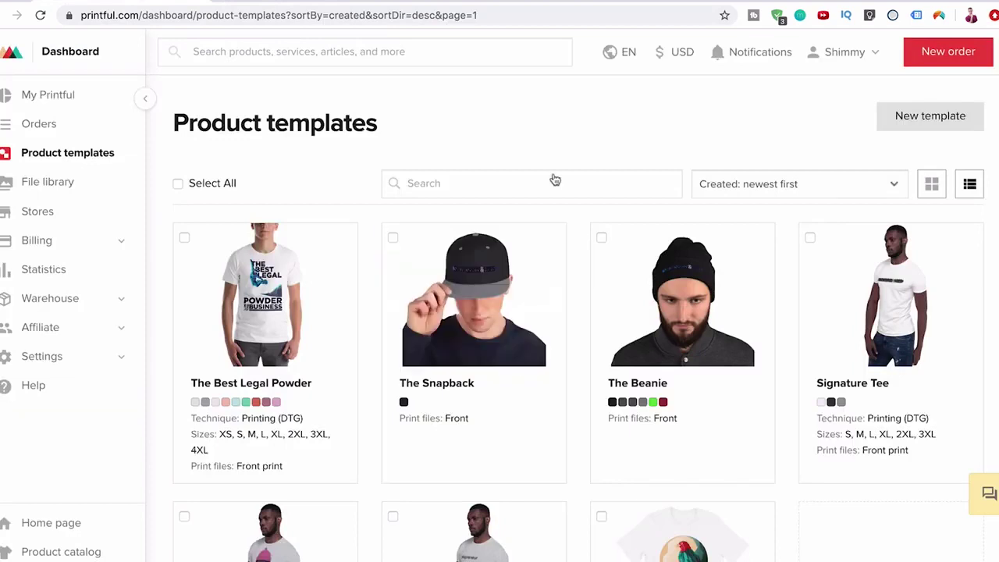
# In Printful, create a new product template from the men's Unisex Basic Softstyle T-Shirt | Gildan 64000.
pyautogui.click(931, 118)
pyautogui.click(437, 304)
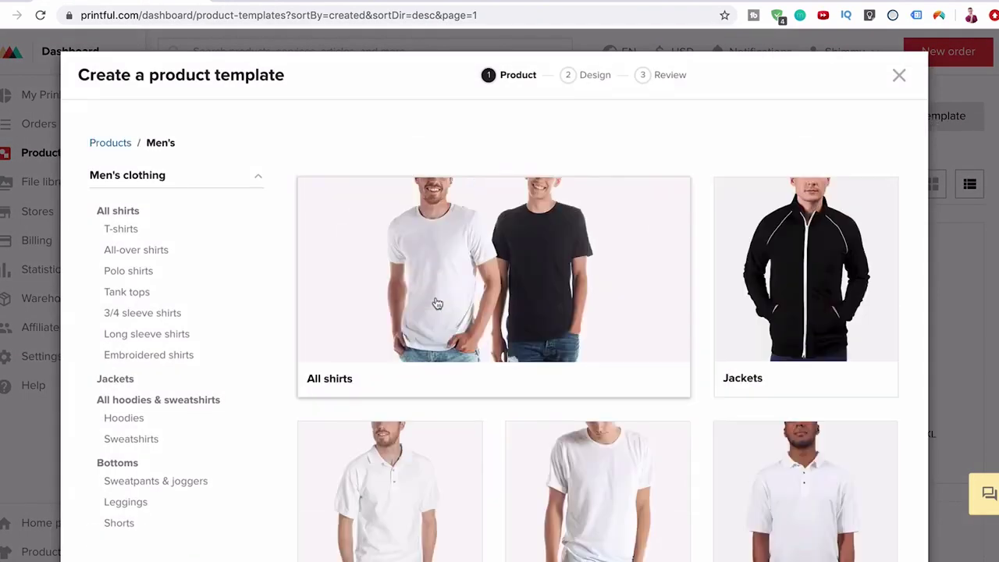
pyautogui.click(437, 304)
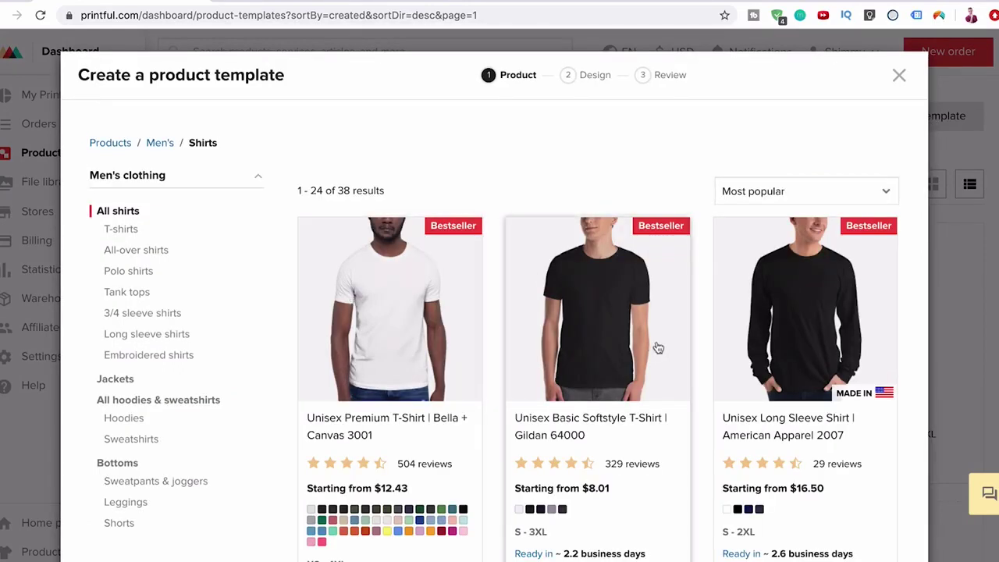
pyautogui.scroll(-4, 709, 327)
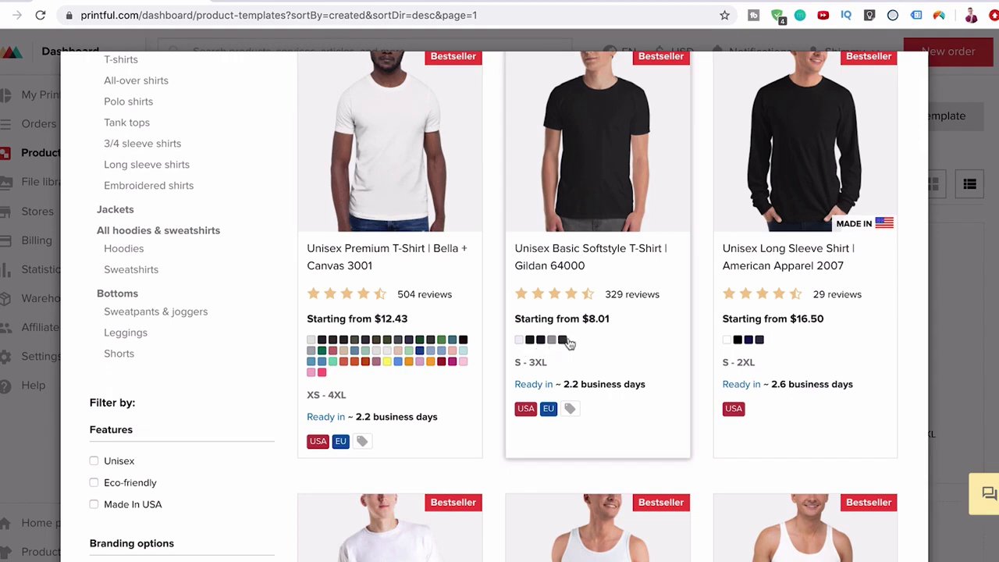
pyautogui.click(616, 147)
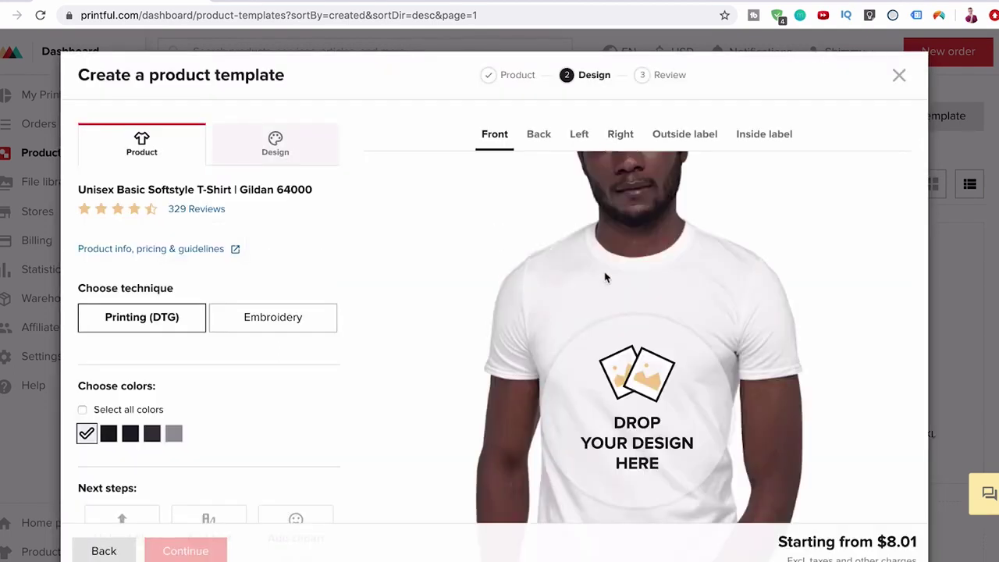
# Add the text "hello youtube" to the shirt front, scaled to size 1.44 and centred near the top of the print area.
pyautogui.scroll(-1, 432, 331)
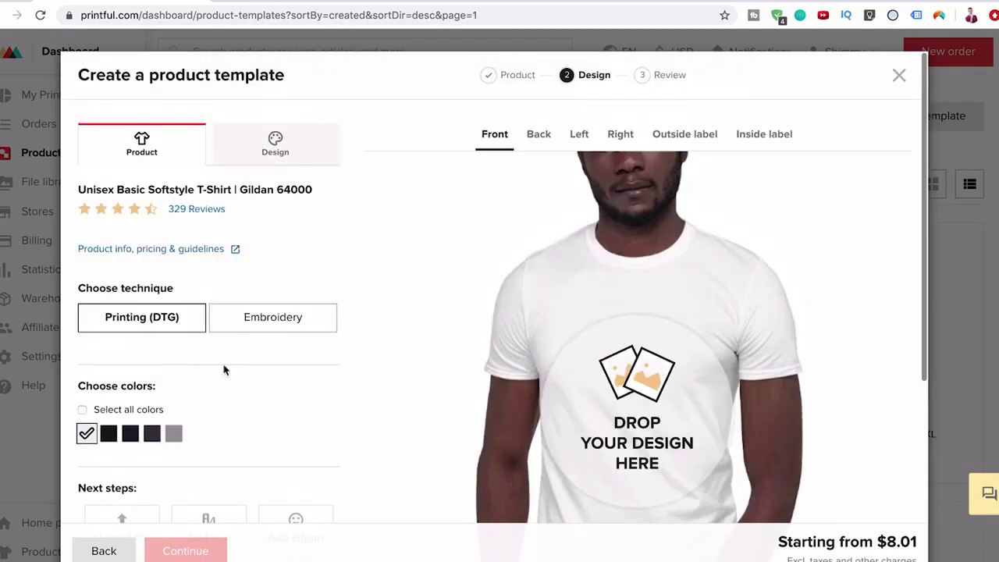
pyautogui.scroll(-4, 223, 368)
pyautogui.click(208, 269)
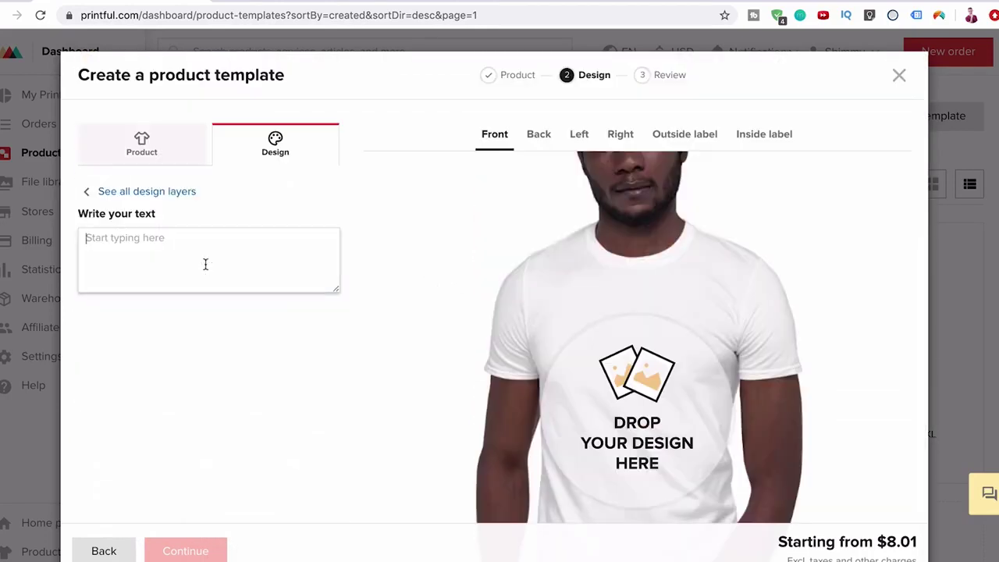
pyautogui.write('hello yout')
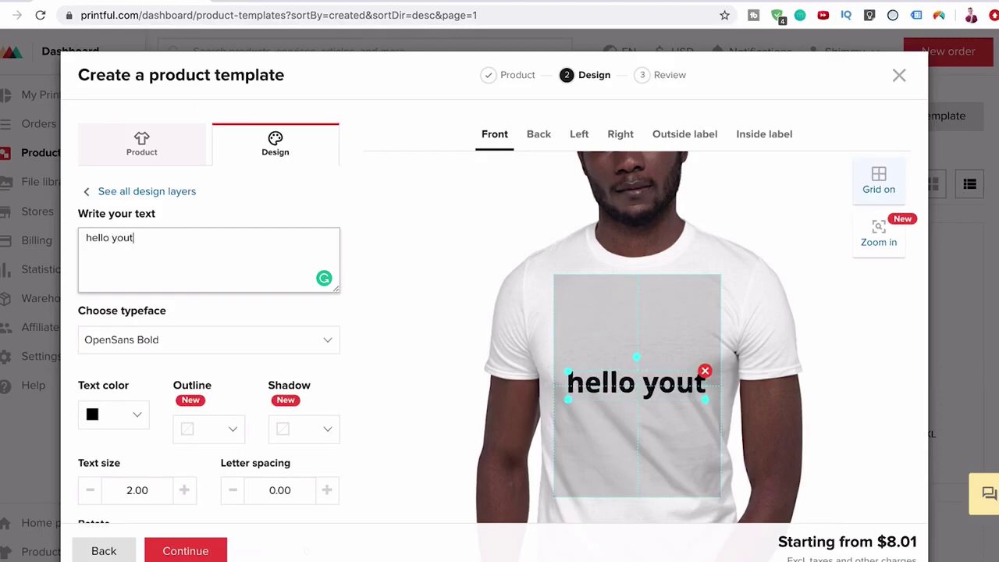
pyautogui.write('ube')
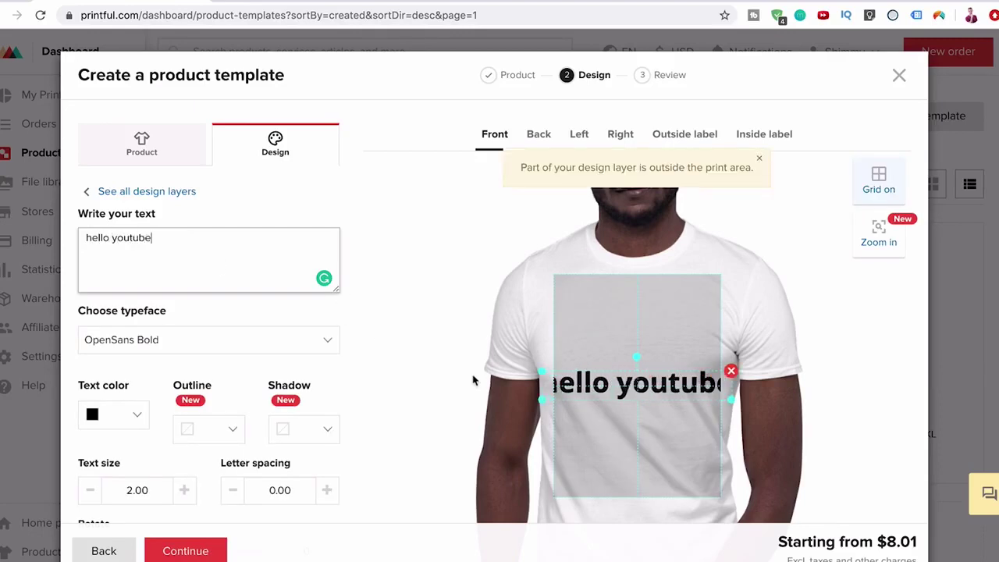
pyautogui.moveTo(730, 399); pyautogui.dragTo(665, 313)
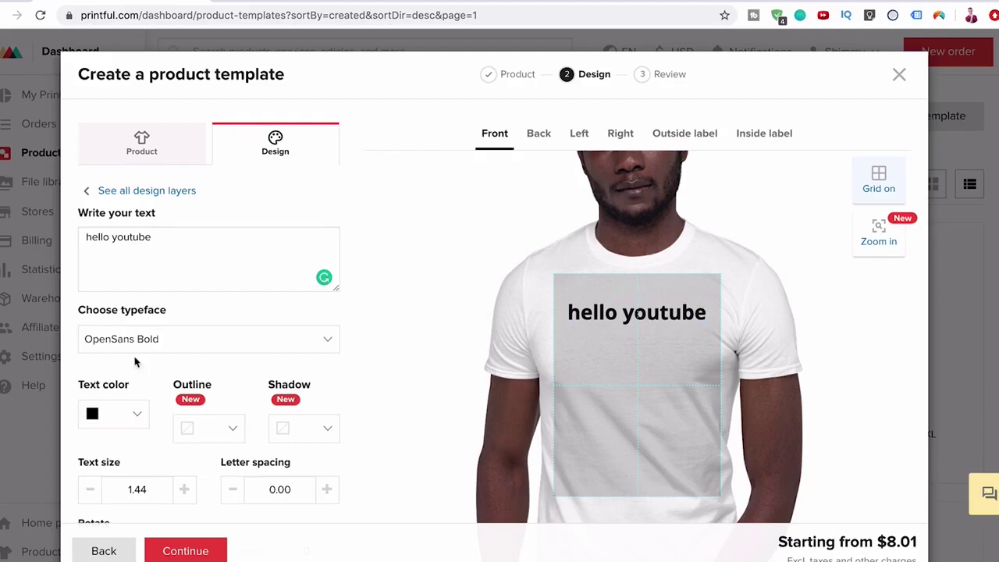
# Switch the T-shirt template's technique from DTG printing to Embroidery and accept discarding the current design.
pyautogui.scroll(-2, 134, 359)
pyautogui.scroll(3, 117, 399)
pyautogui.click(157, 145)
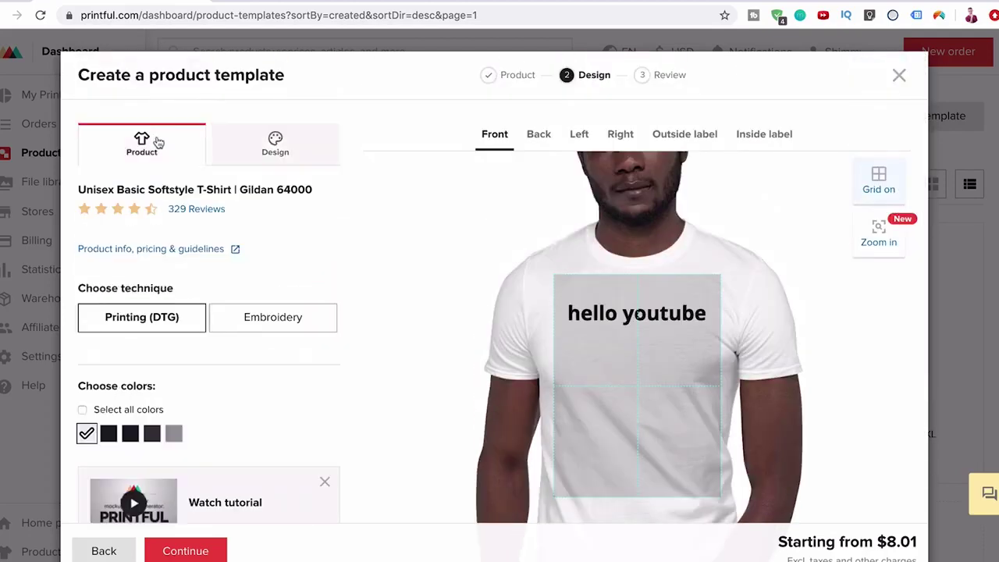
pyautogui.click(280, 323)
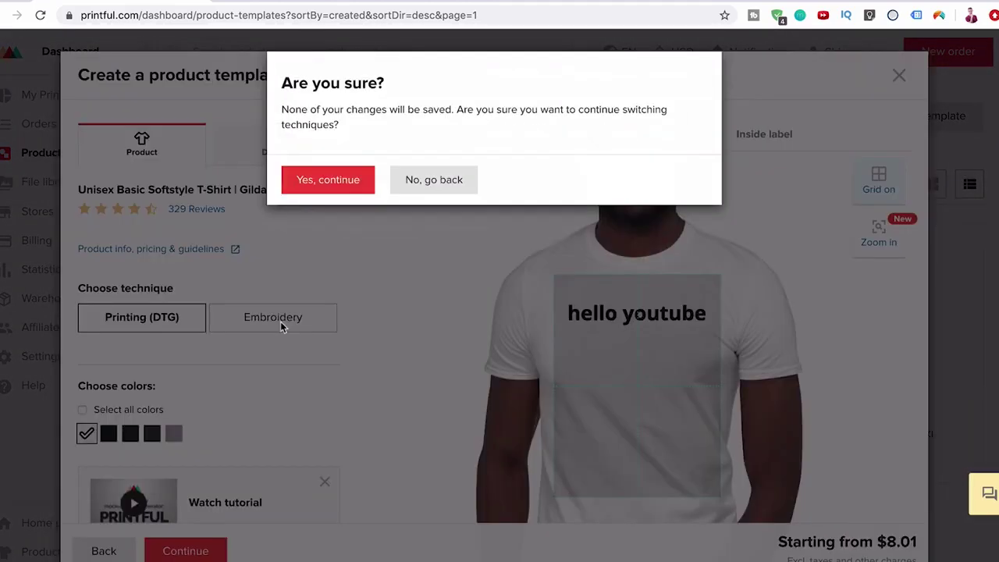
pyautogui.click(334, 191)
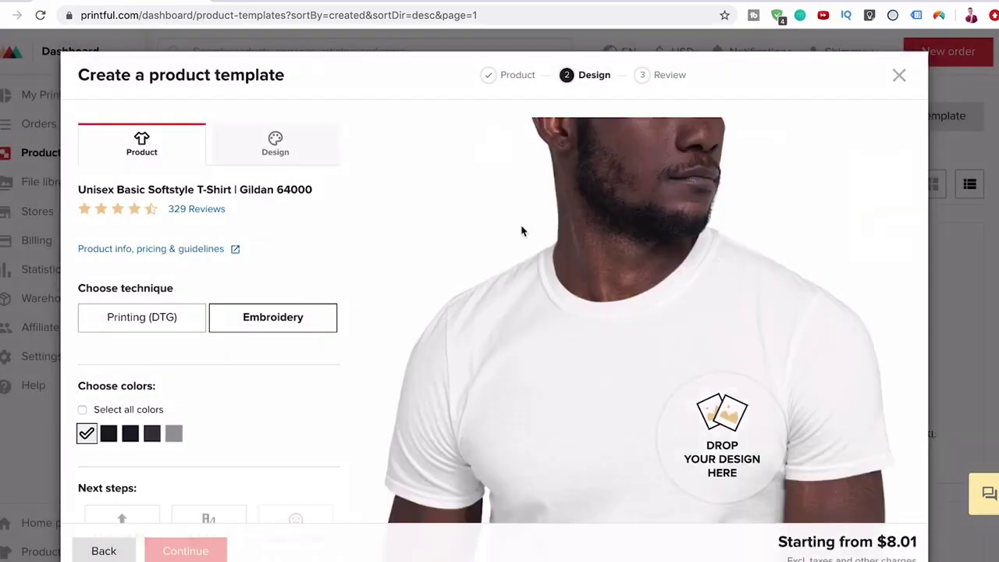
# Add the flat embroidery text "hello youtube" to the left chest area of the shirt.
pyautogui.scroll(-1, 631, 430)
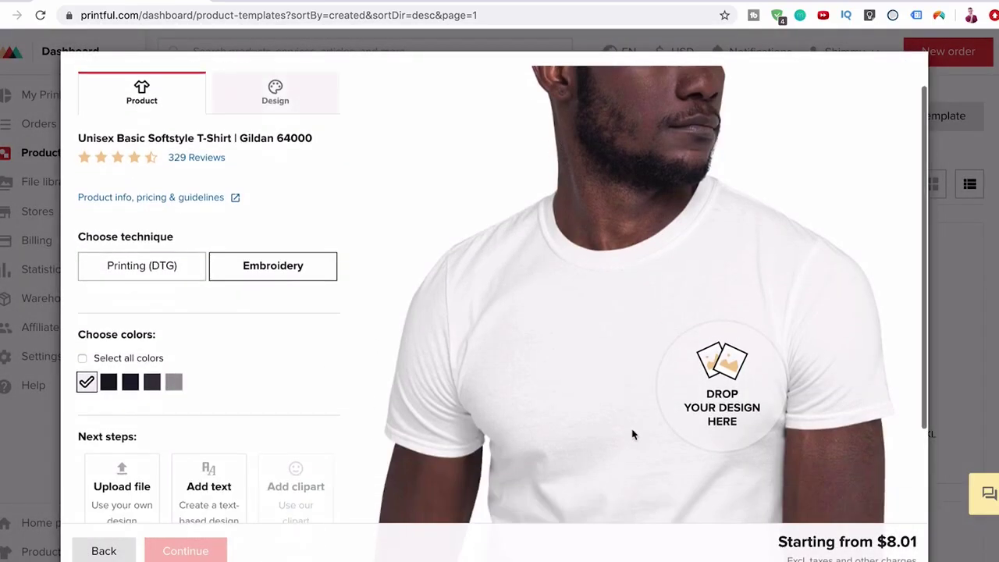
pyautogui.click(210, 507)
pyautogui.write('hel')
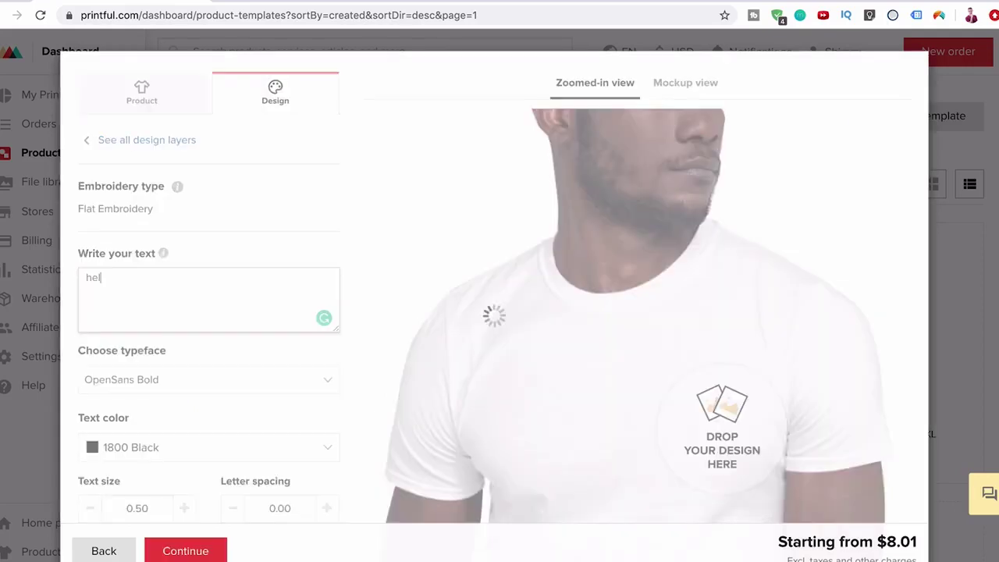
pyautogui.write('lo youtube')
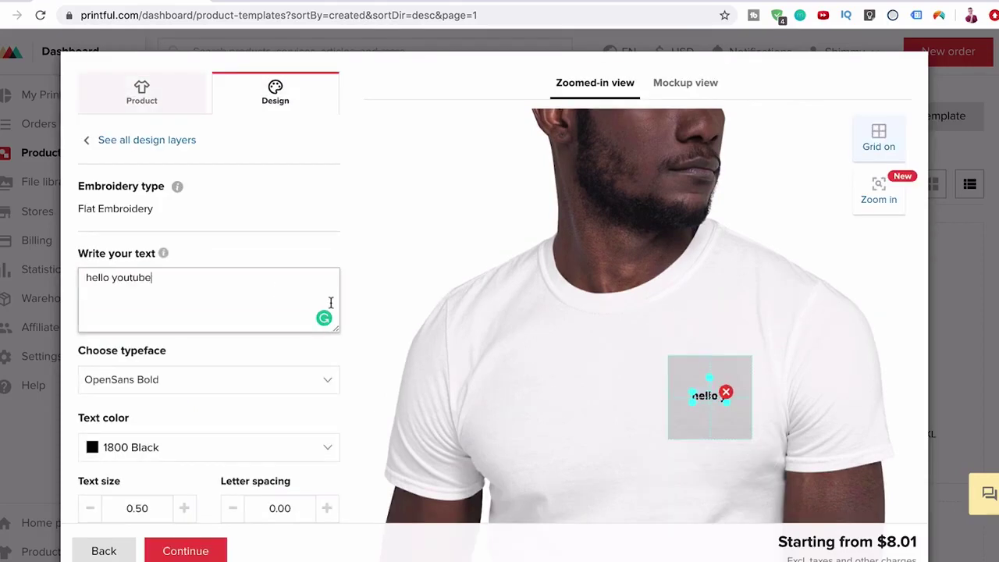
pyautogui.click(665, 431)
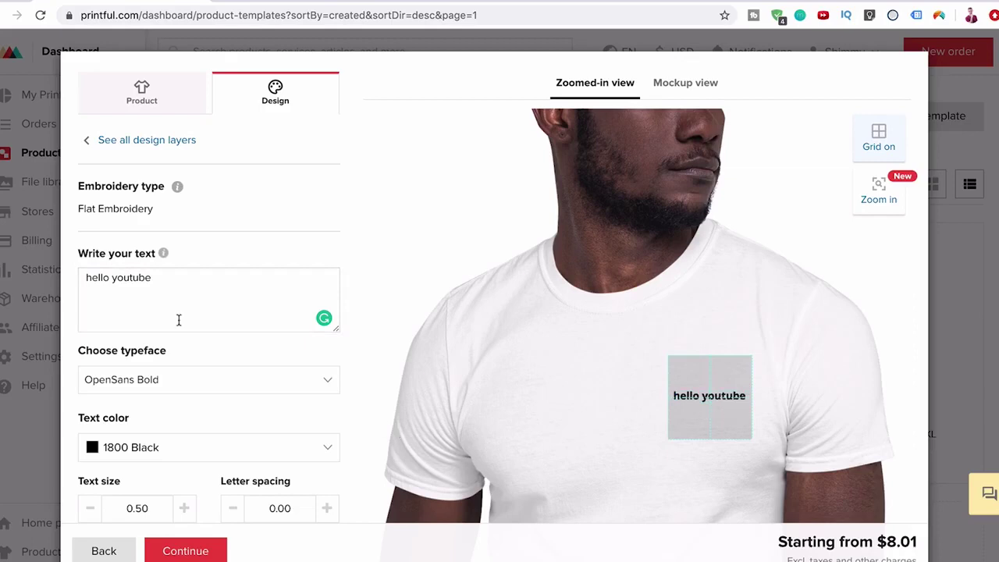
pyautogui.click(145, 91)
pyautogui.click(237, 92)
pyautogui.click(143, 89)
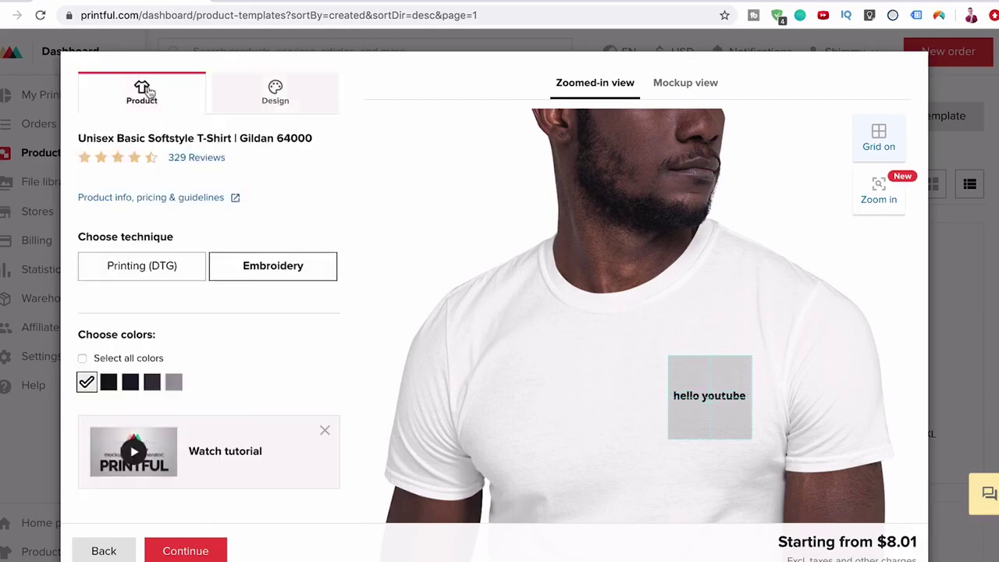
# Examine the resolution guidance and maximum print sizes on Teespring's design file best practices page, especially the apparel sizes.
pyautogui.scroll(-3, 258, 281)
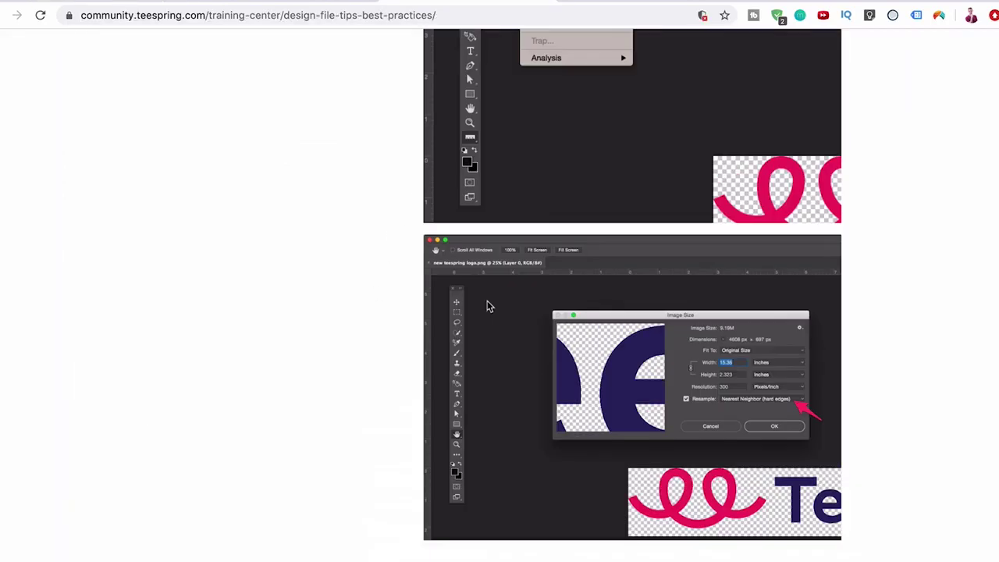
pyautogui.scroll(15, 486, 303)
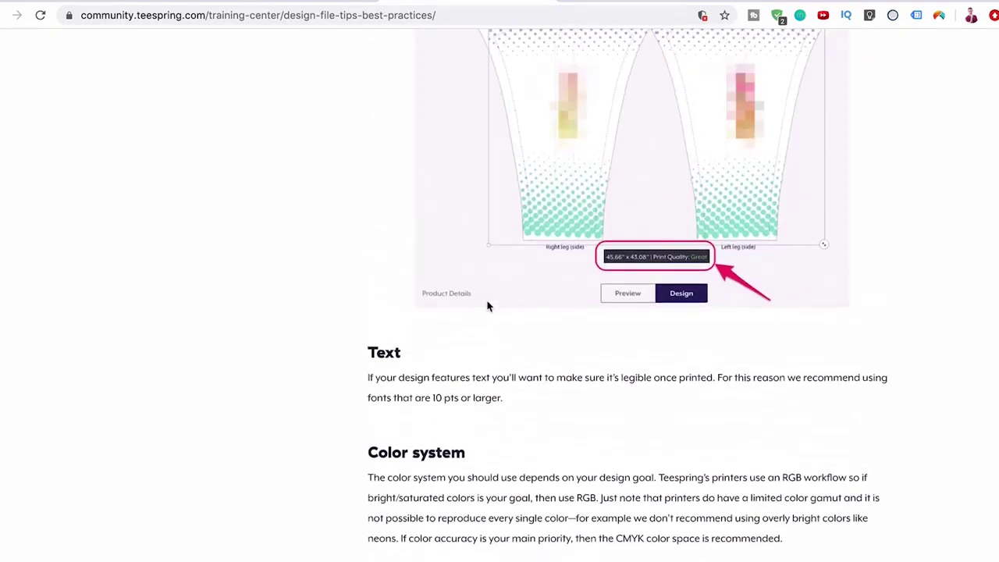
pyautogui.scroll(5, 487, 305)
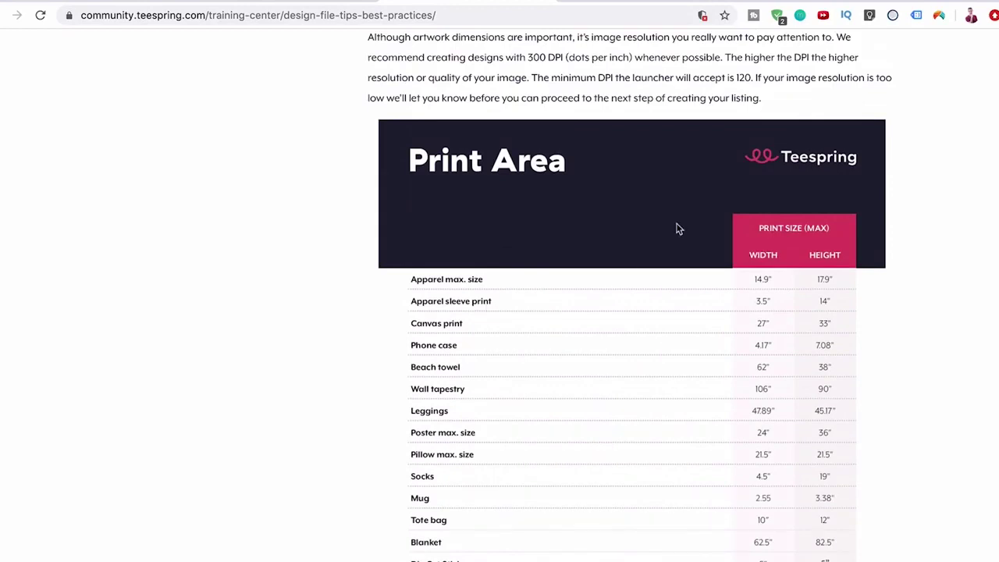
pyautogui.scroll(-1, 585, 255)
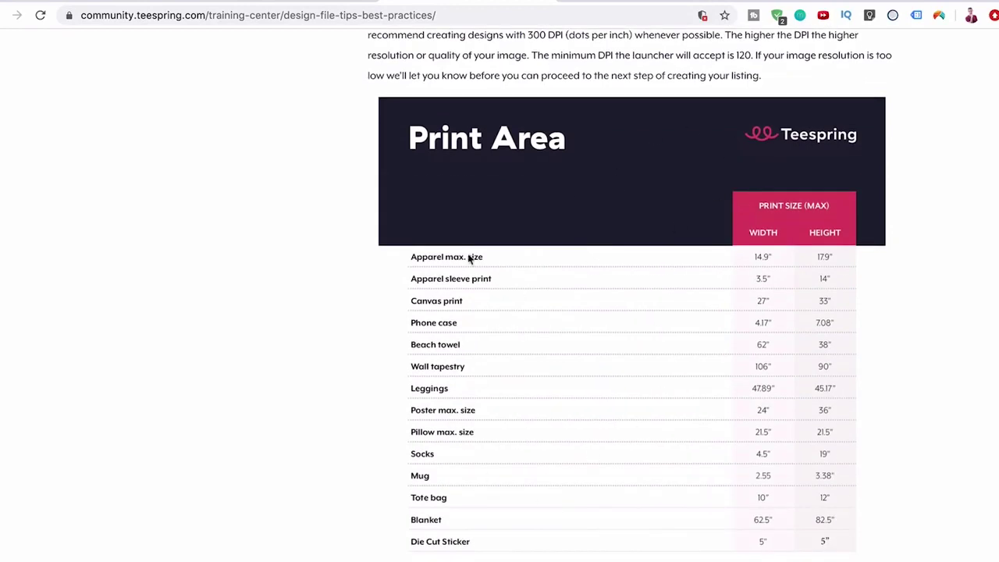
pyautogui.moveTo(397, 257)
pyautogui.mouseDown()
pyautogui.moveTo(421, 281)
pyautogui.moveTo(397, 276)
pyautogui.mouseUp()
# Return to Printful, proceed to the template review and save the embroidered shirt as "Short-Sleeve Unisex T-Shirt".
pyautogui.click(149, 4)
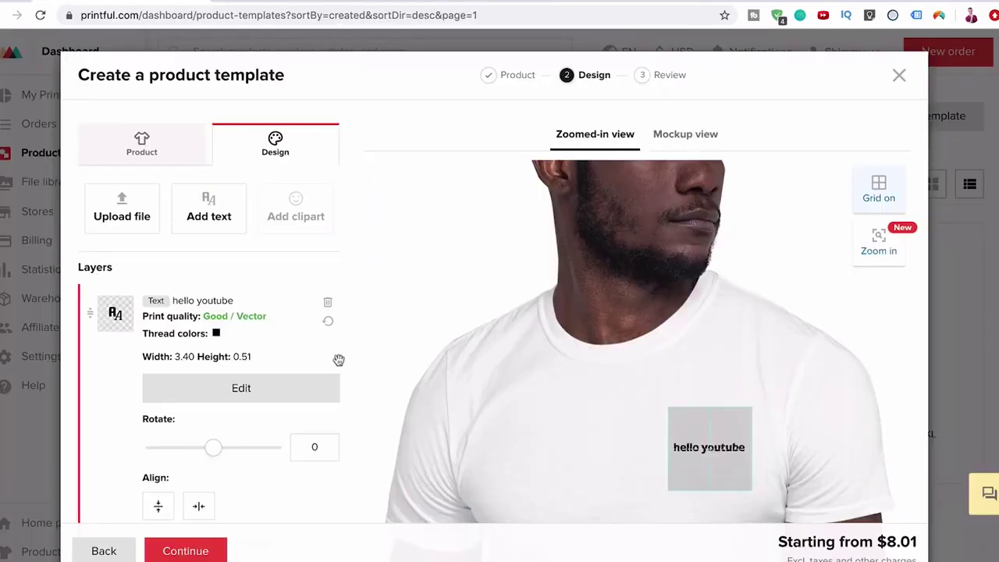
pyautogui.scroll(-3, 337, 359)
pyautogui.click(191, 550)
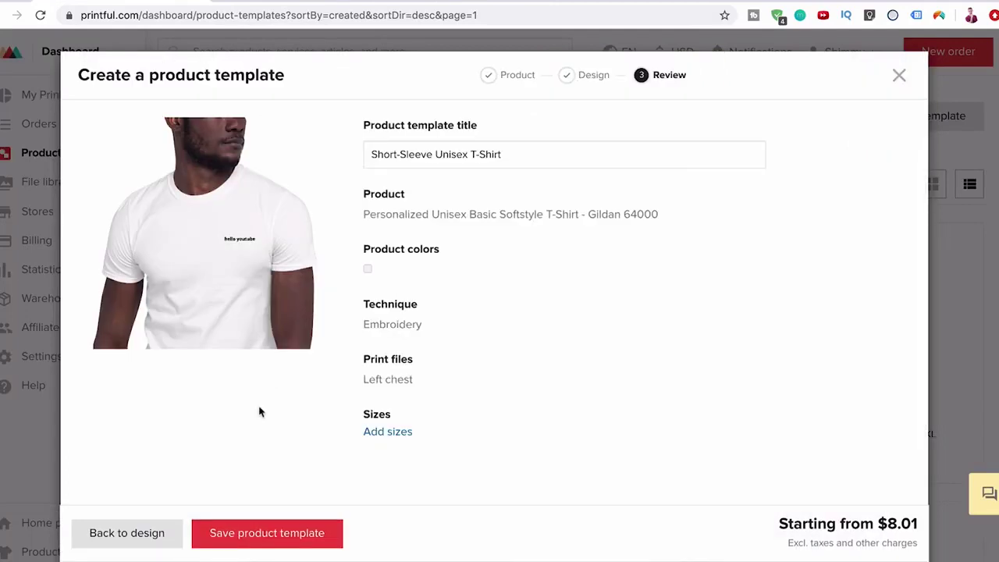
pyautogui.click(405, 154)
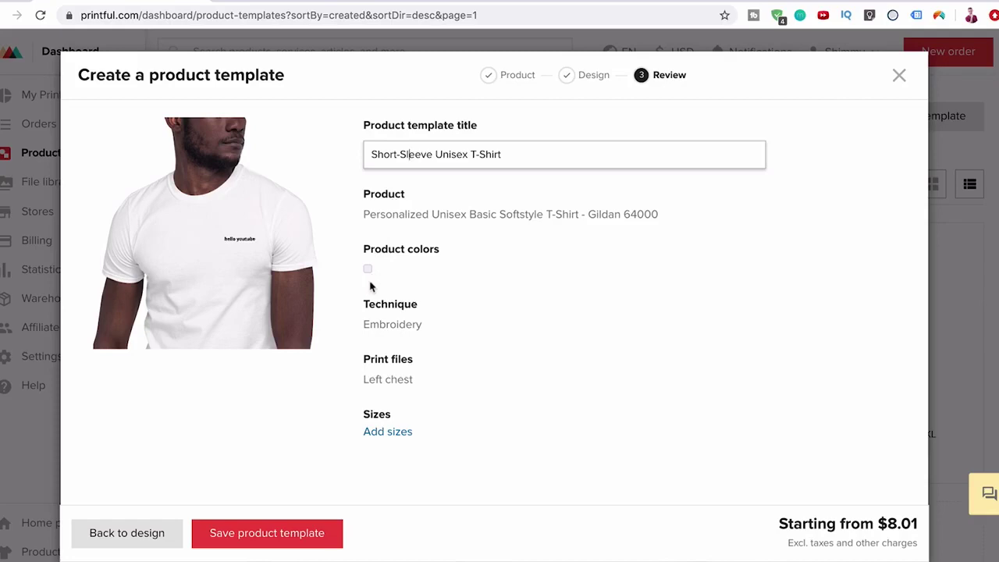
pyautogui.click(298, 531)
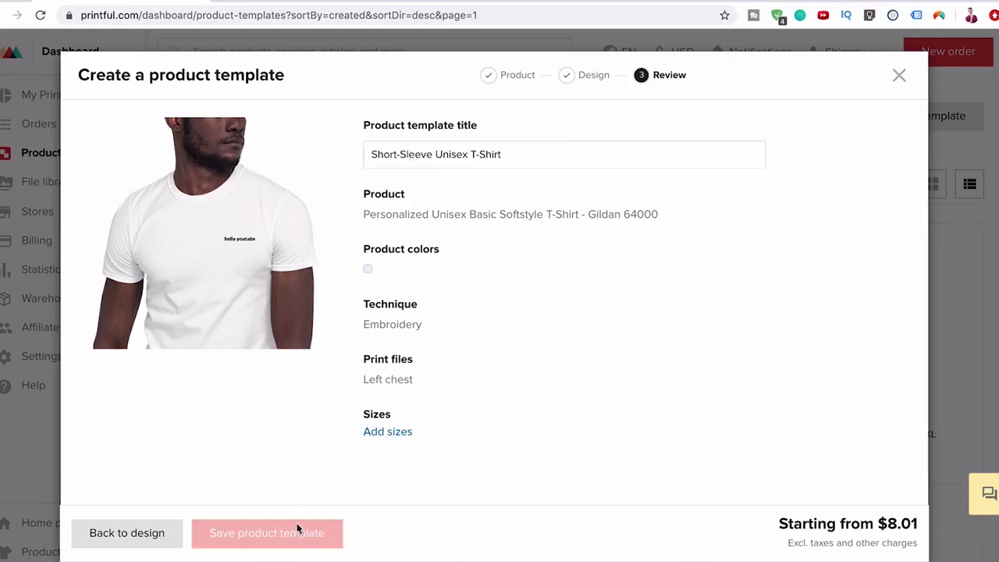
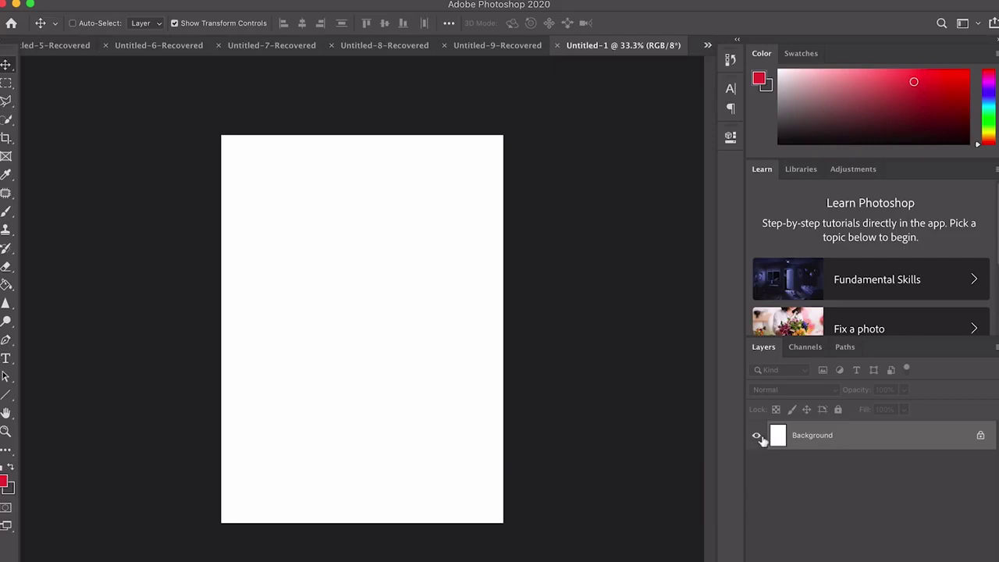
# In Photoshop, unlock and hide the background layer and add a white "Hello YOUTUBE" text box in Bebas Regular, 32.18 pt.
pyautogui.click(980, 436)
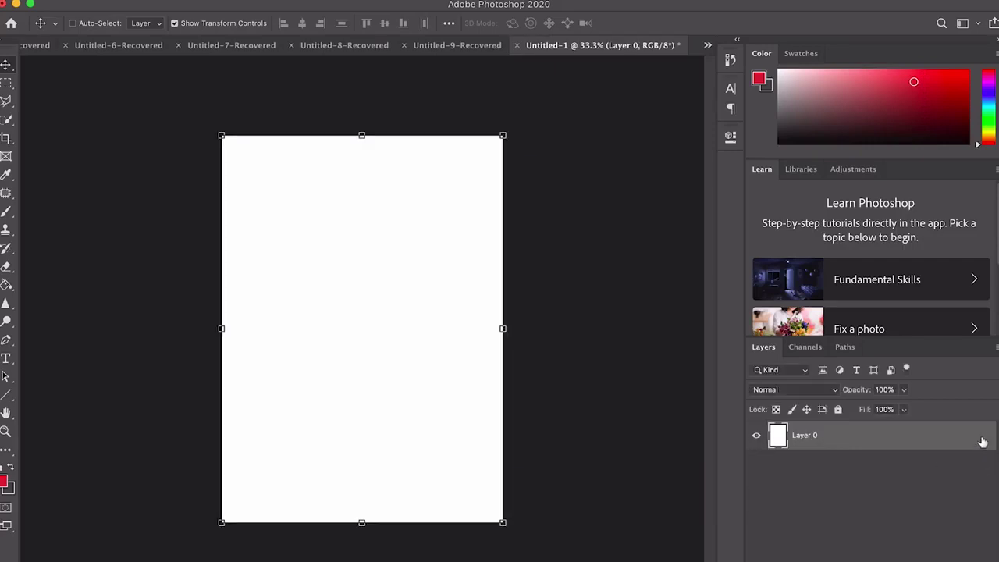
pyautogui.click(753, 436)
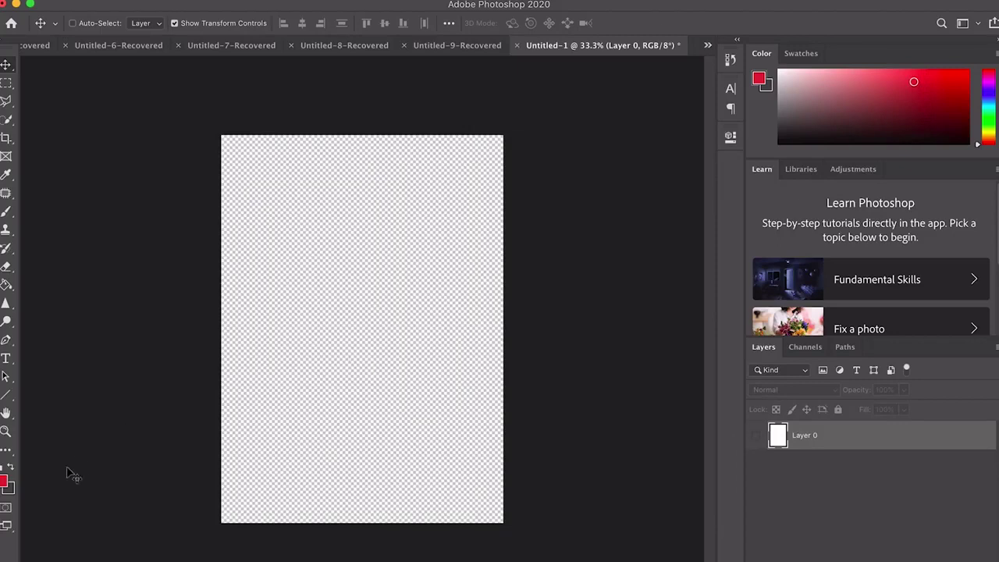
pyautogui.click(6, 358)
pyautogui.moveTo(251, 220); pyautogui.dragTo(459, 351)
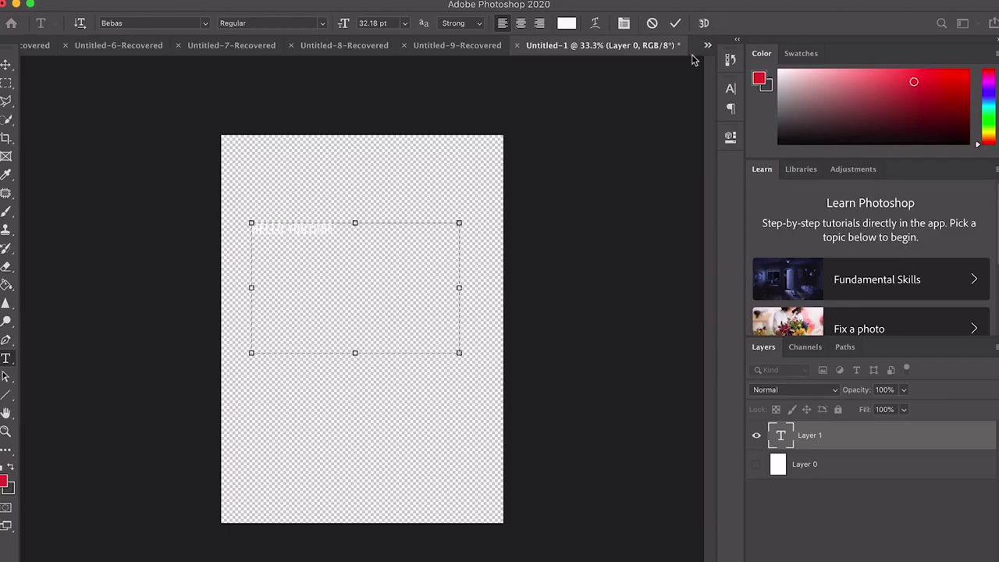
pyautogui.click(675, 22)
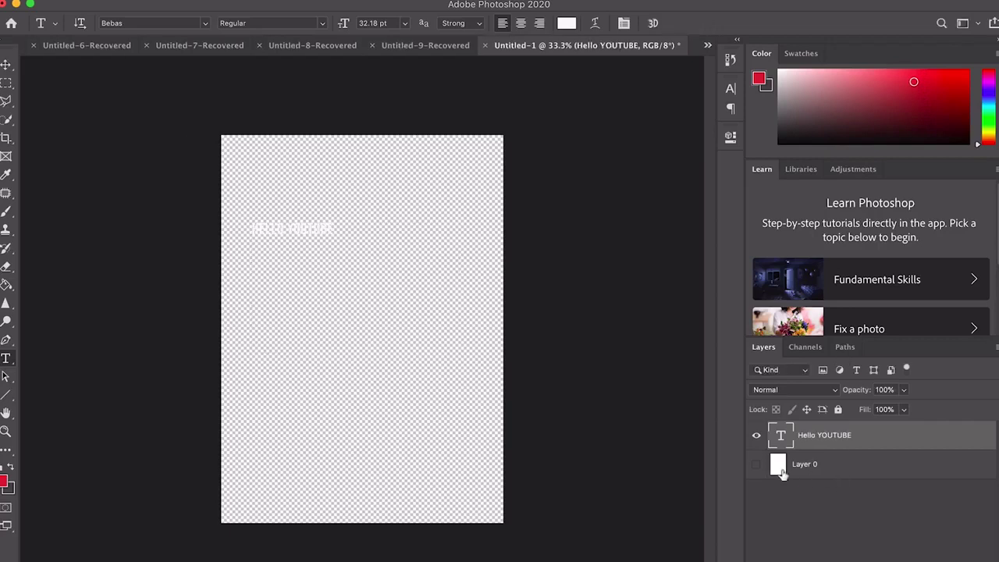
# Show Layer 0 again and fill it entirely with the dark grey swatch so the white text stands out.
pyautogui.click(756, 465)
pyautogui.click(844, 475)
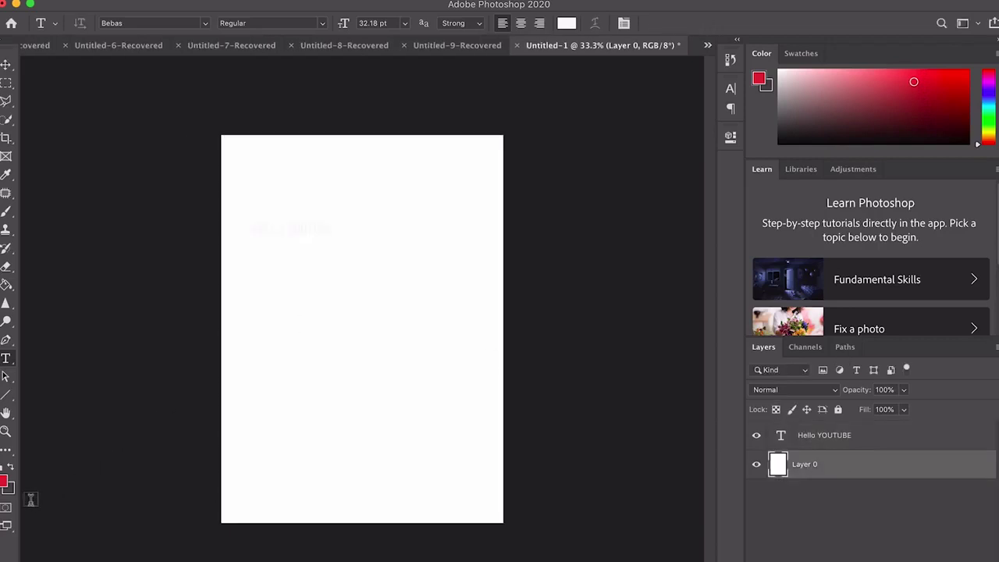
pyautogui.click(11, 466)
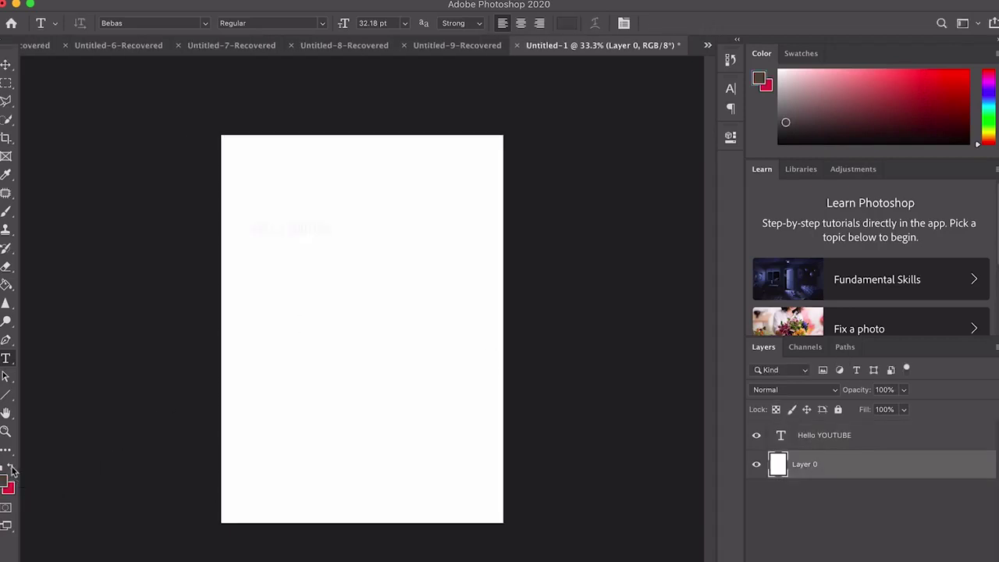
pyautogui.click(7, 211)
pyautogui.click(363, 220)
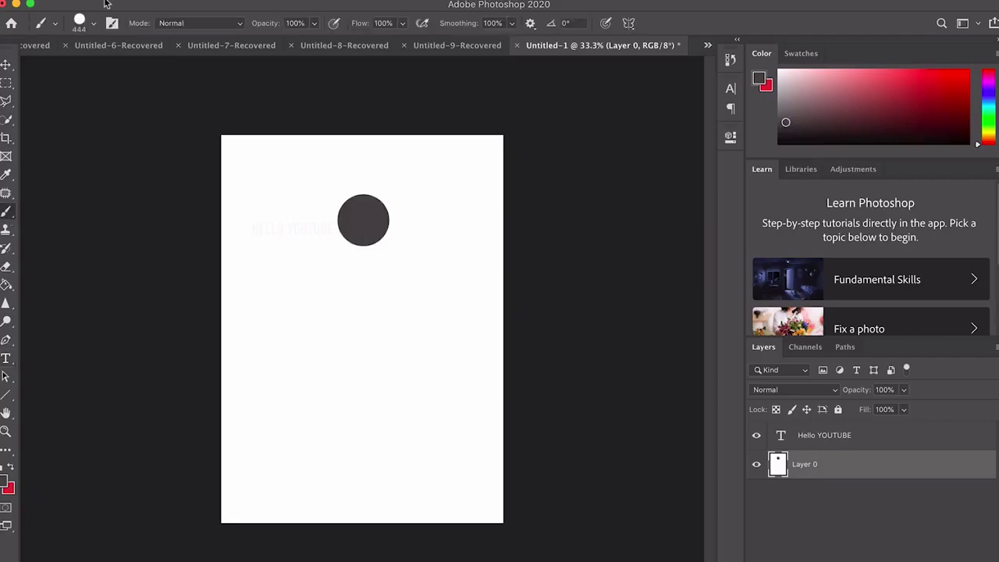
pyautogui.click(6, 284)
pyautogui.click(327, 289)
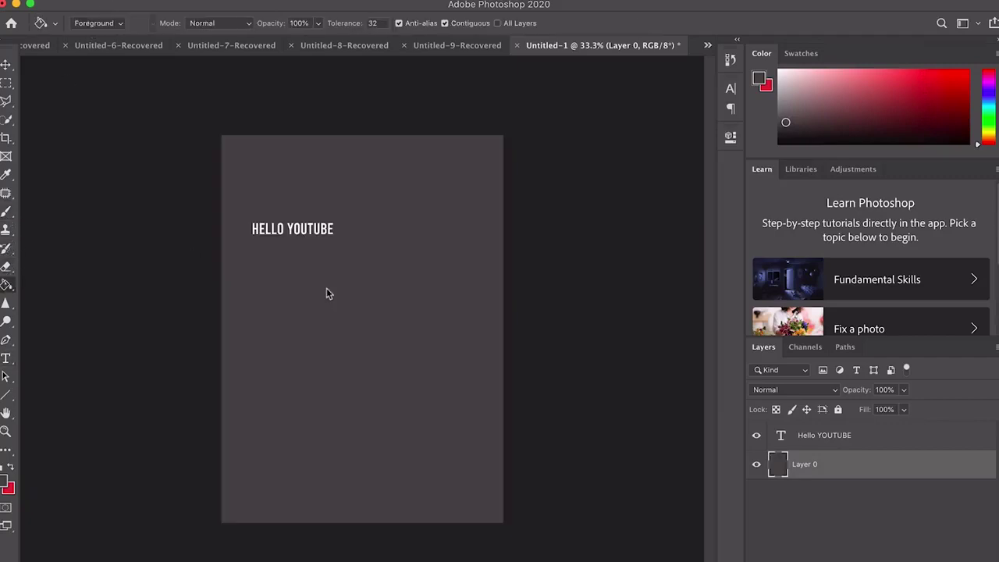
# Set the font size of the "Hello YOUTUBE" text to 81 pt.
pyautogui.click(905, 444)
pyautogui.click(6, 64)
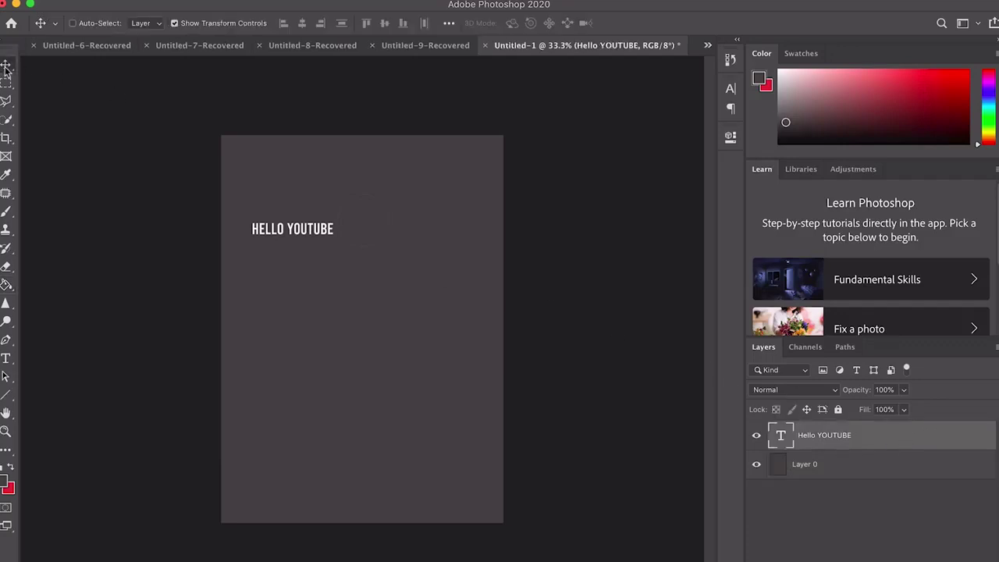
pyautogui.doubleClick(781, 438)
pyautogui.click(373, 23)
pyautogui.write('54')
pyautogui.press('Return')
pyautogui.write('78')
pyautogui.press('Return')
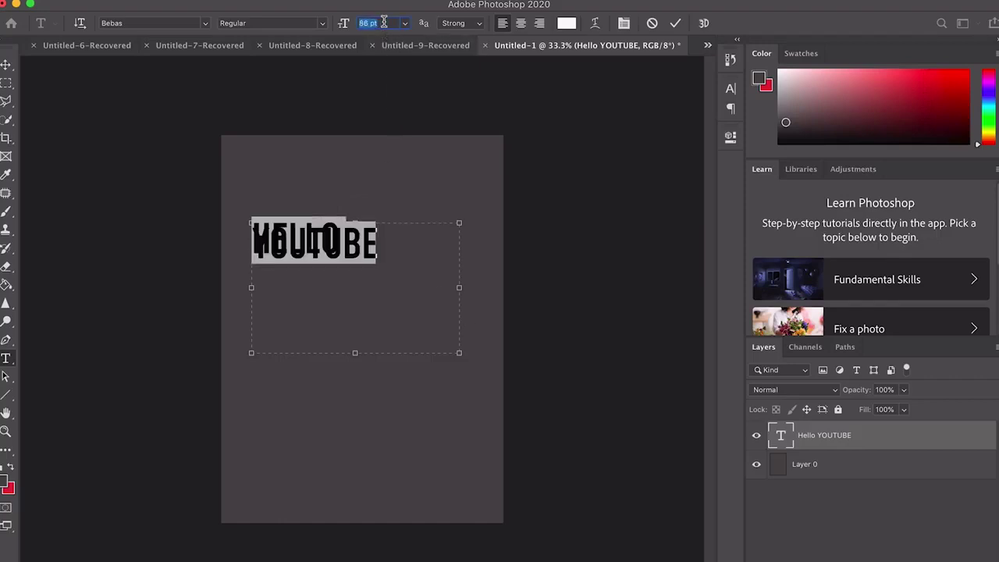
pyautogui.press('Up')
pyautogui.press('Up')
pyautogui.press('Up')
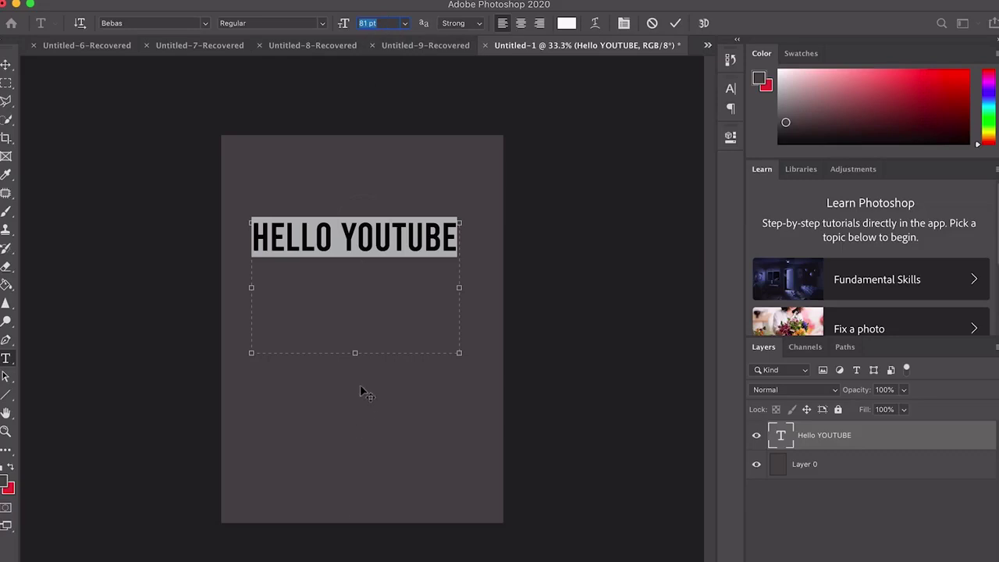
# Shorten the "Hello YOUTUBE" text box to one line's height and move it slightly down towards the canvas centre.
pyautogui.moveTo(355, 351); pyautogui.dragTo(355, 268)
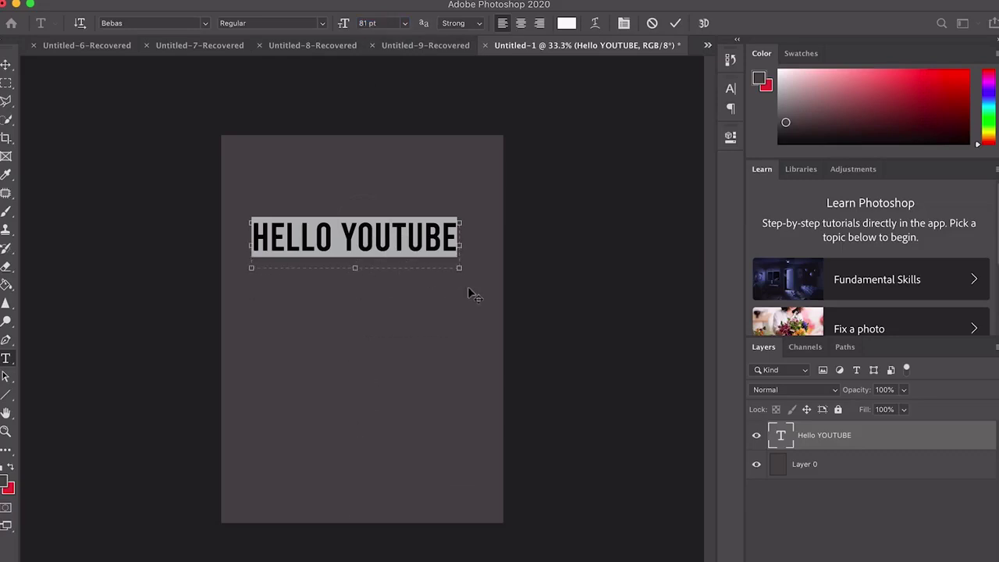
pyautogui.moveTo(468, 297); pyautogui.dragTo(480, 310)
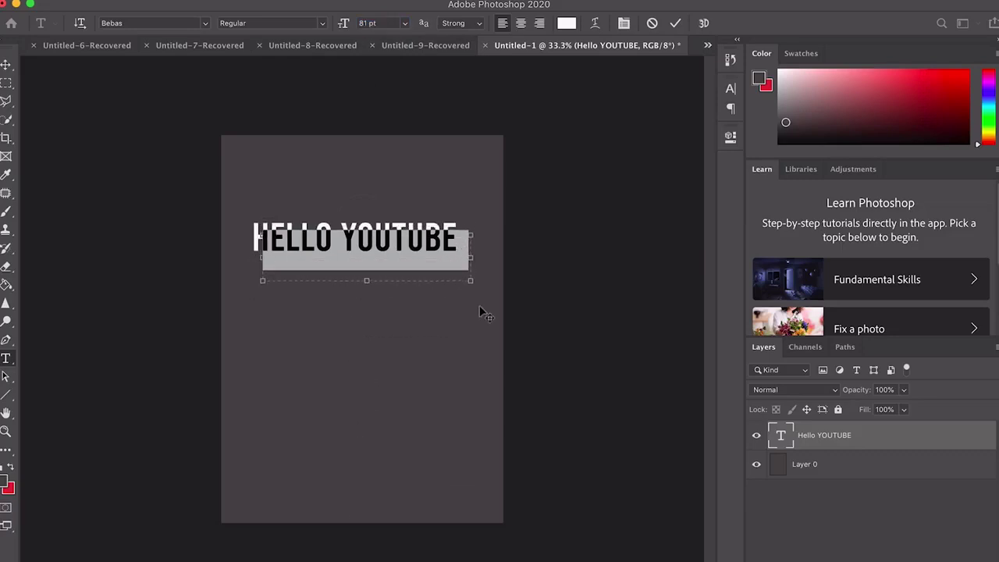
pyautogui.click(675, 23)
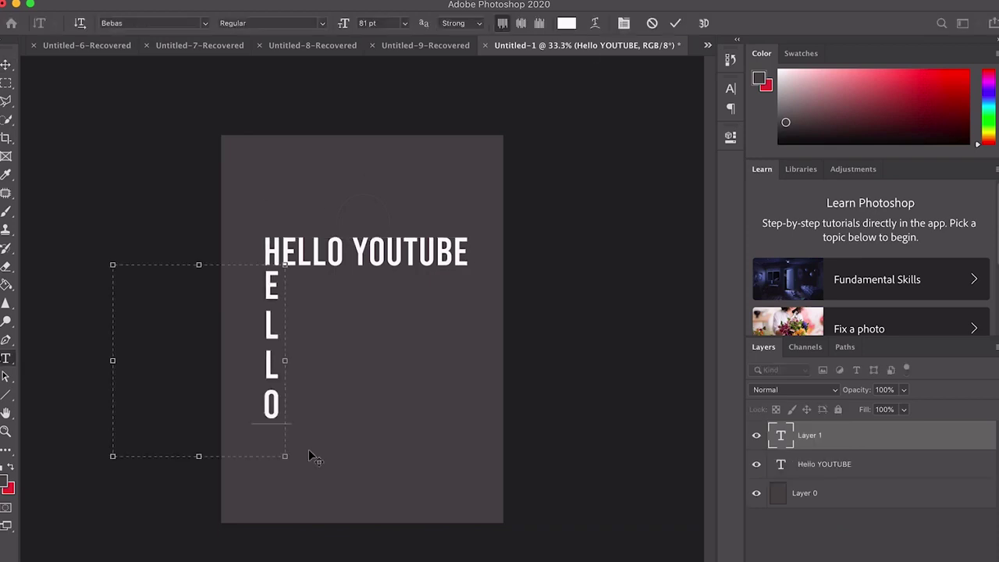
# Add vertical text "ELLO" below the H of HELLO and horizontal text "IVE" beside its second L to form LIVE.
pyautogui.click(675, 22)
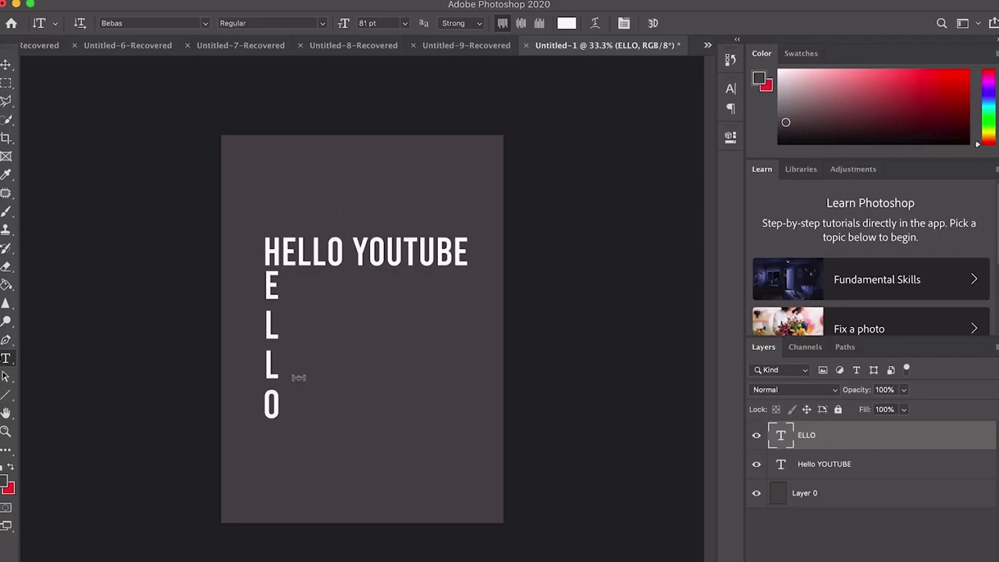
pyautogui.click(6, 359)
pyautogui.click(78, 351)
pyautogui.moveTo(325, 360); pyautogui.dragTo(451, 441)
pyautogui.write('IVE')
pyautogui.moveTo(444, 479); pyautogui.dragTo(384, 470)
pyautogui.click(675, 23)
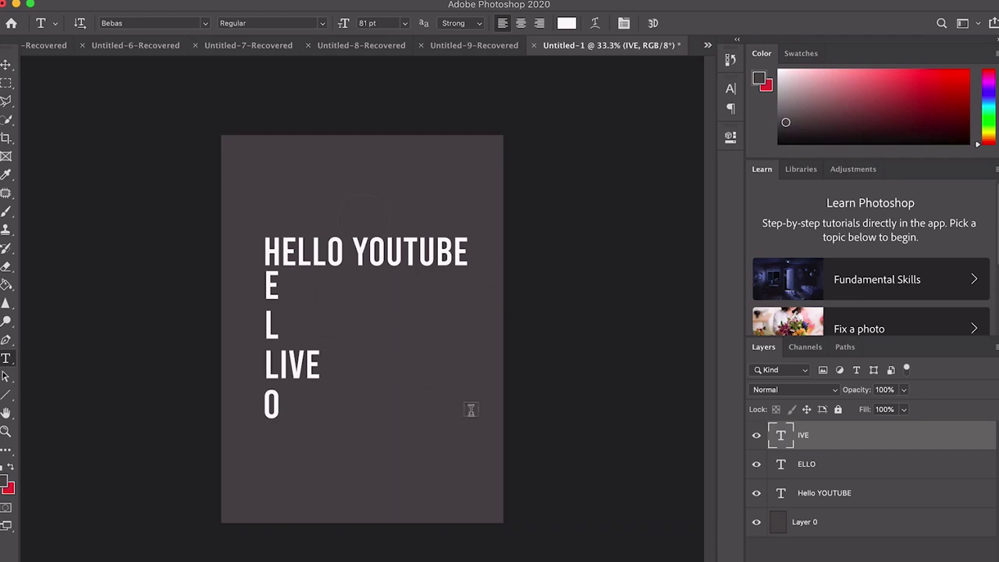
# Hide the dark Layer 0 so only the white text is left on a transparent background.
pyautogui.click(756, 522)
pyautogui.click(111, 7)
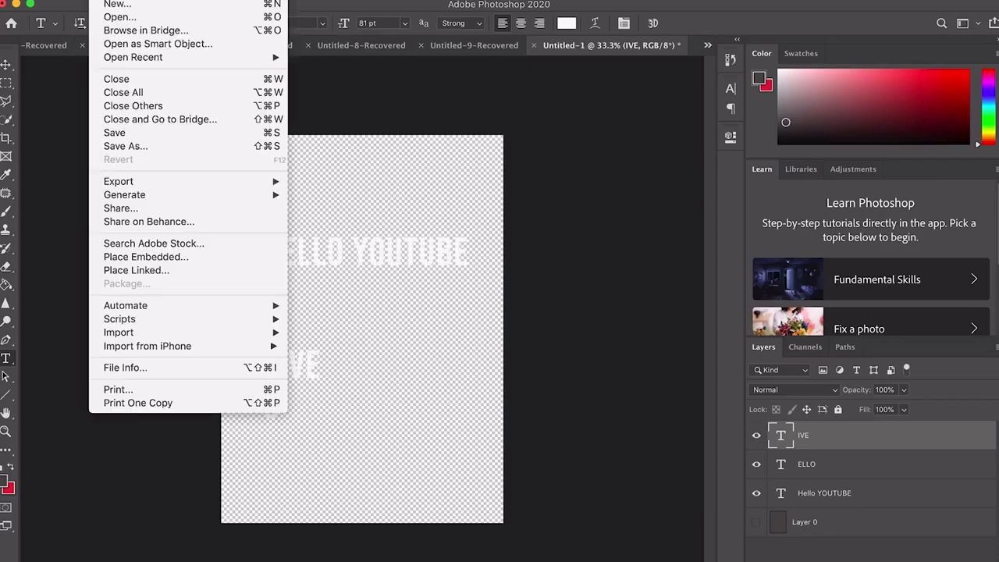
pyautogui.click(137, 145)
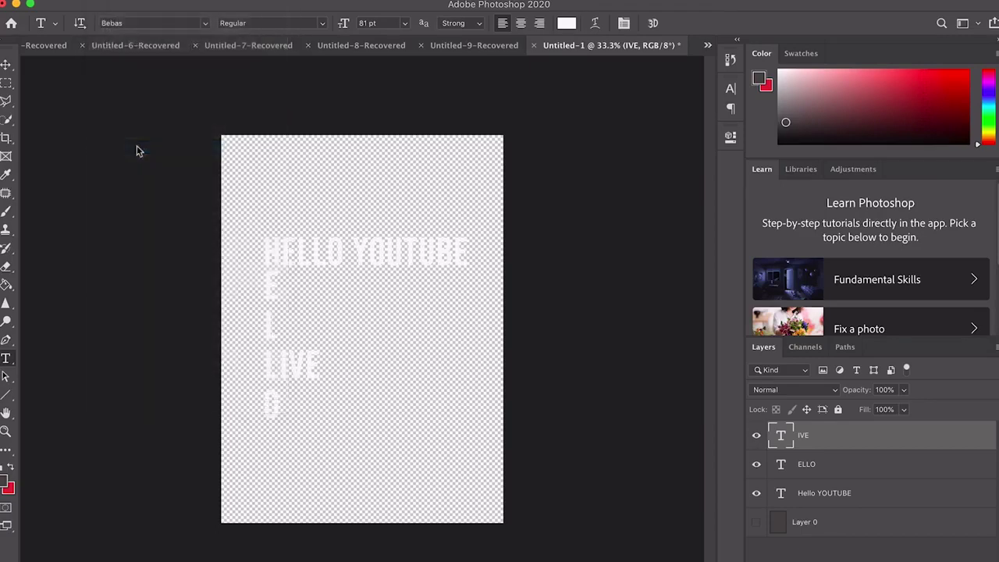
pyautogui.write('HELLO YOUYTUBE')
pyautogui.click(530, 344)
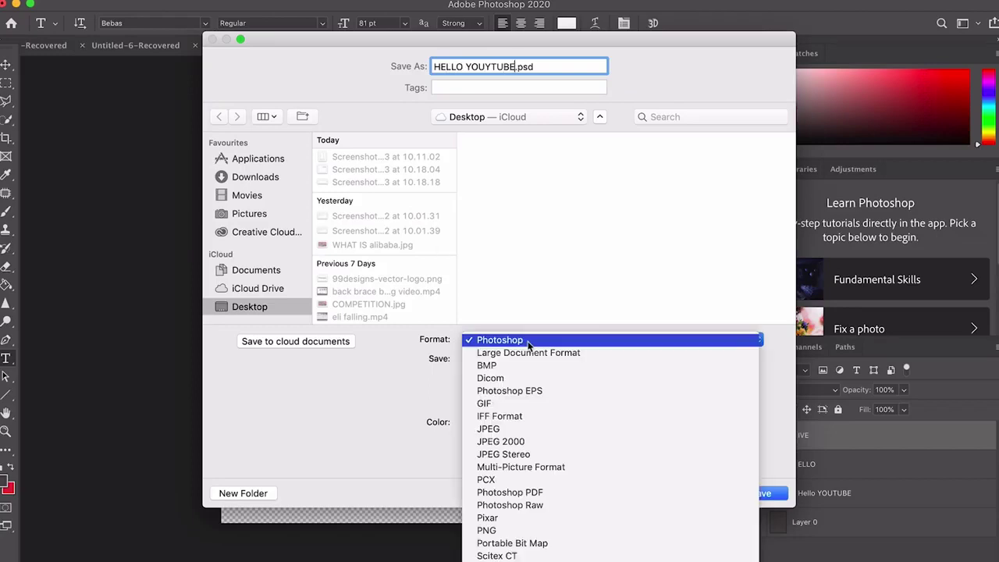
pyautogui.click(490, 531)
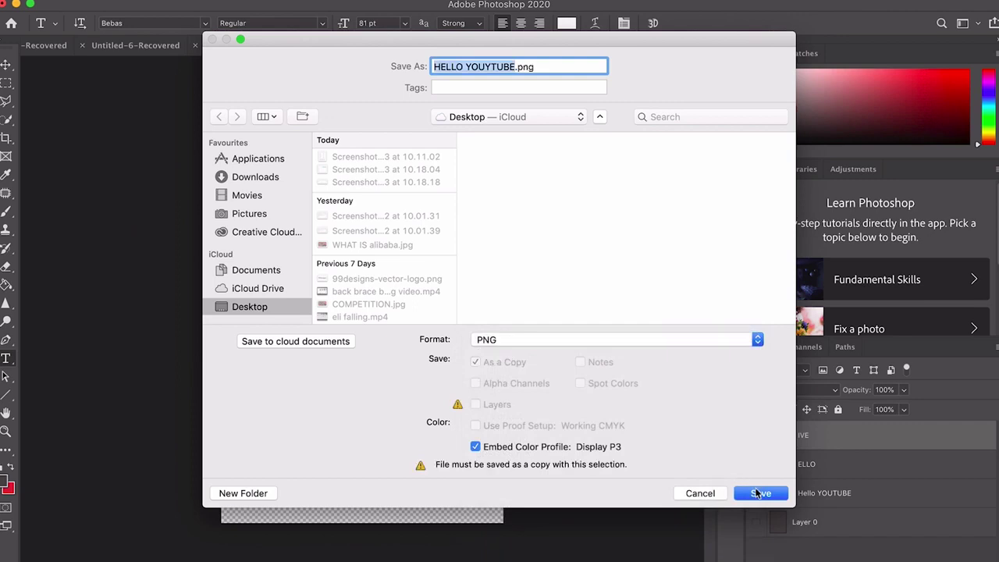
pyautogui.click(704, 498)
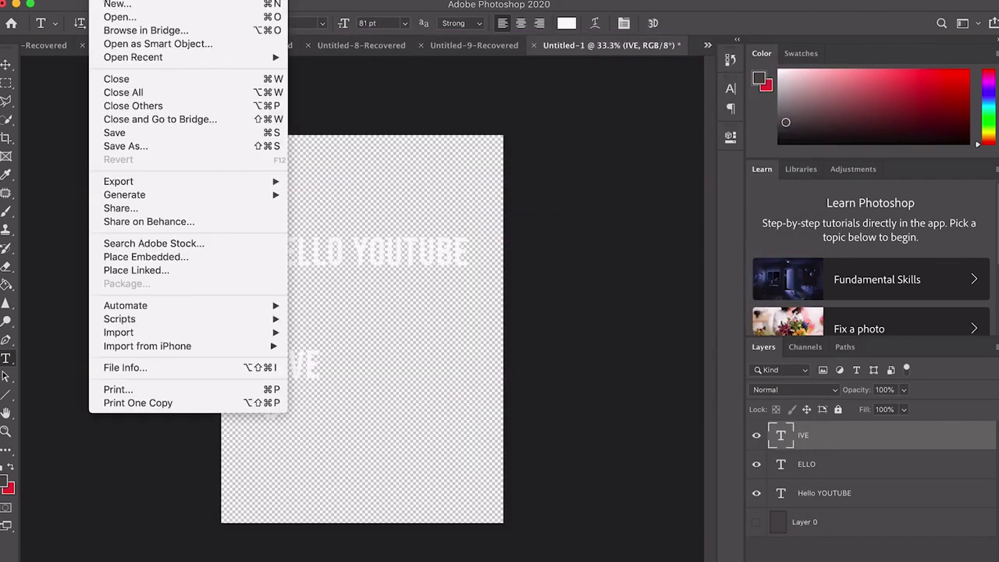
# Save a PNG copy of the transparent design to the Desktop as YOUTYUBE.png.
pyautogui.click(125, 145)
pyautogui.click(760, 493)
pyautogui.click(611, 235)
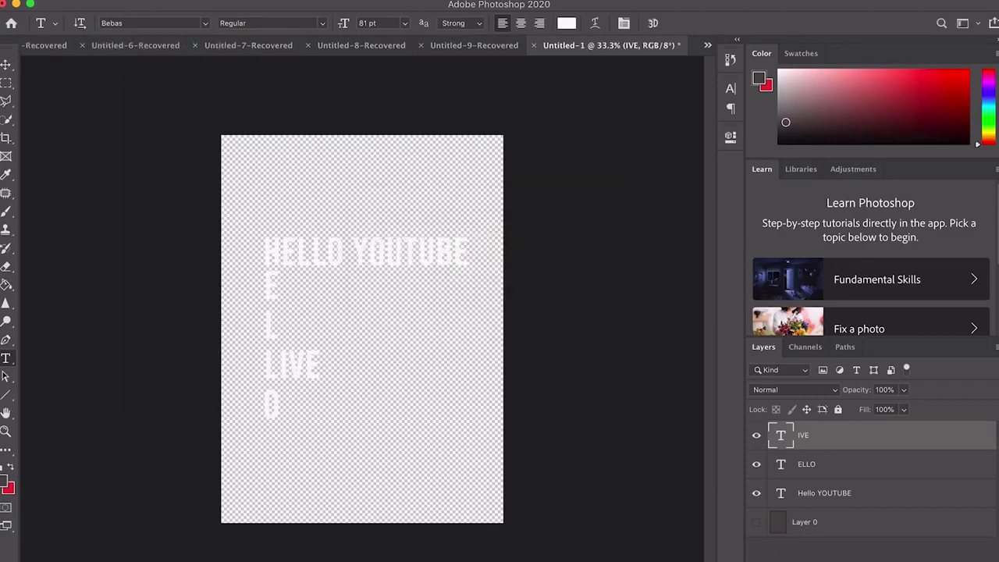
# Switch to Google Chrome and open placeit.net in a new window.
pyautogui.click(292, 254)
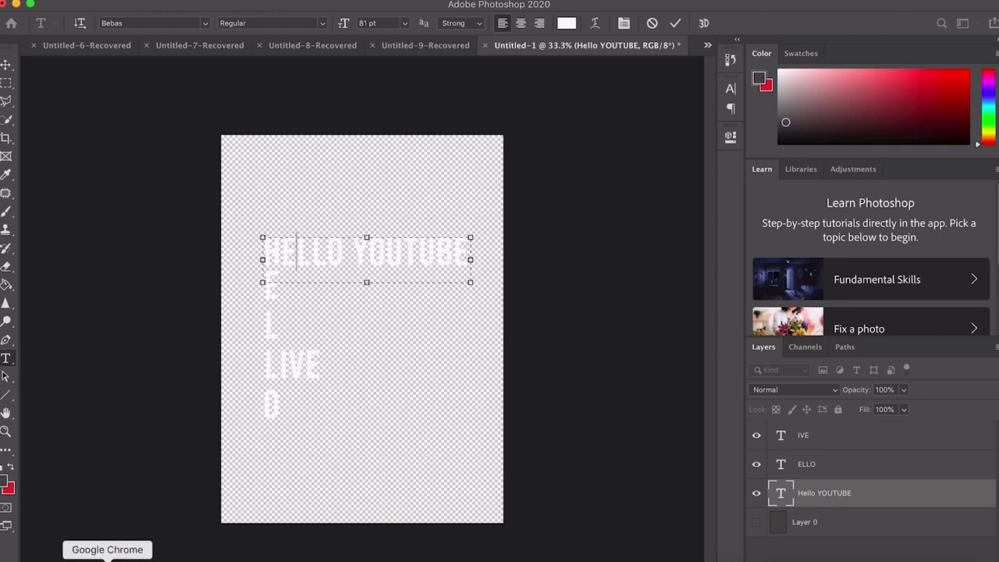
pyautogui.rightClick(122, 556)
pyautogui.click(156, 462)
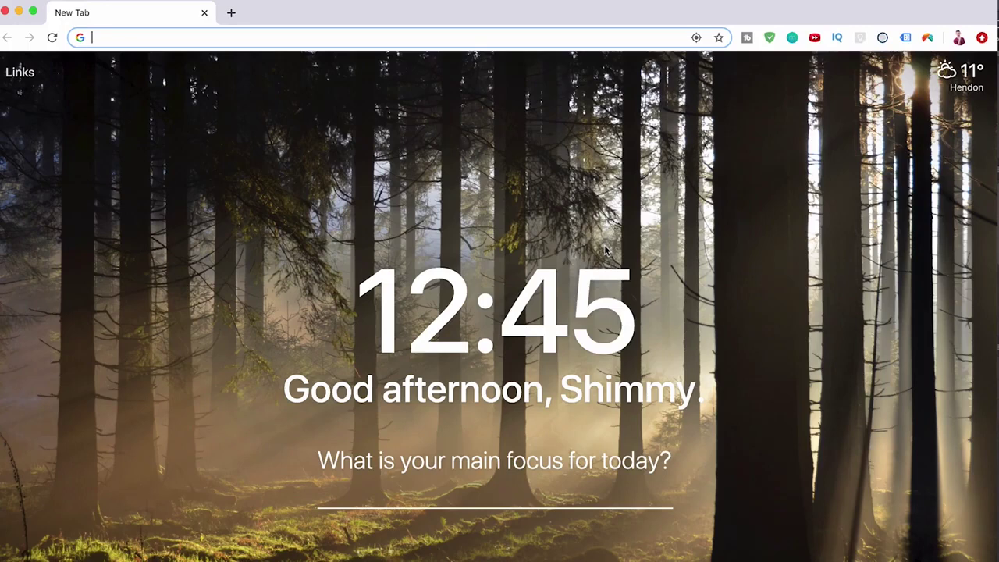
pyautogui.write('PLACE')
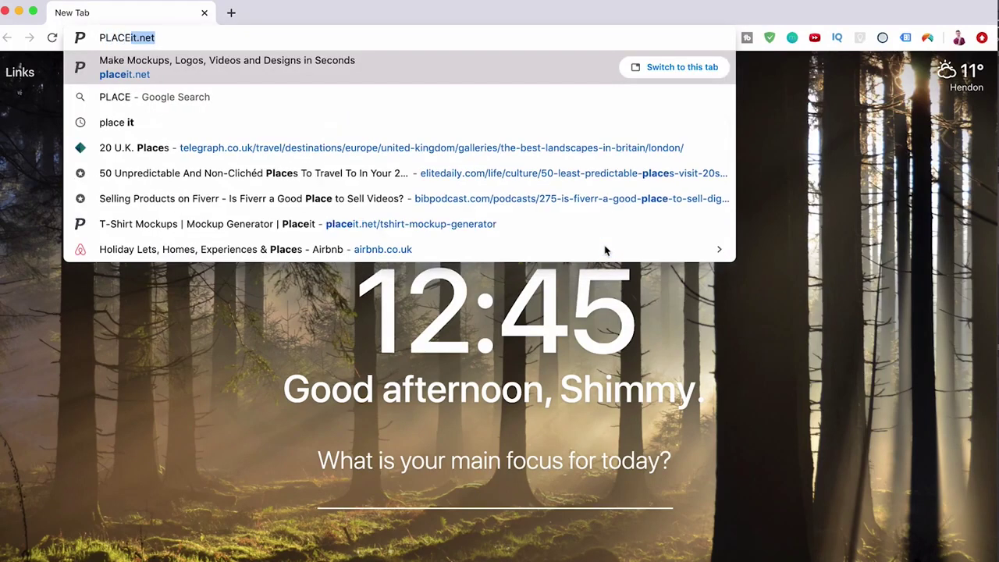
pyautogui.press('Return')
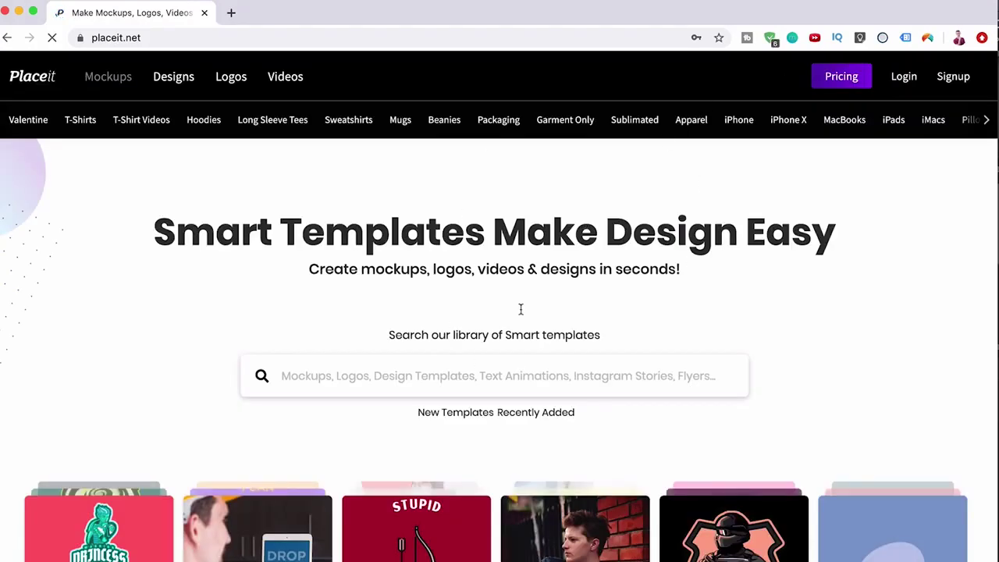
# Open Placeit's T-Shirts mockup category and look over the available templates.
pyautogui.click(81, 123)
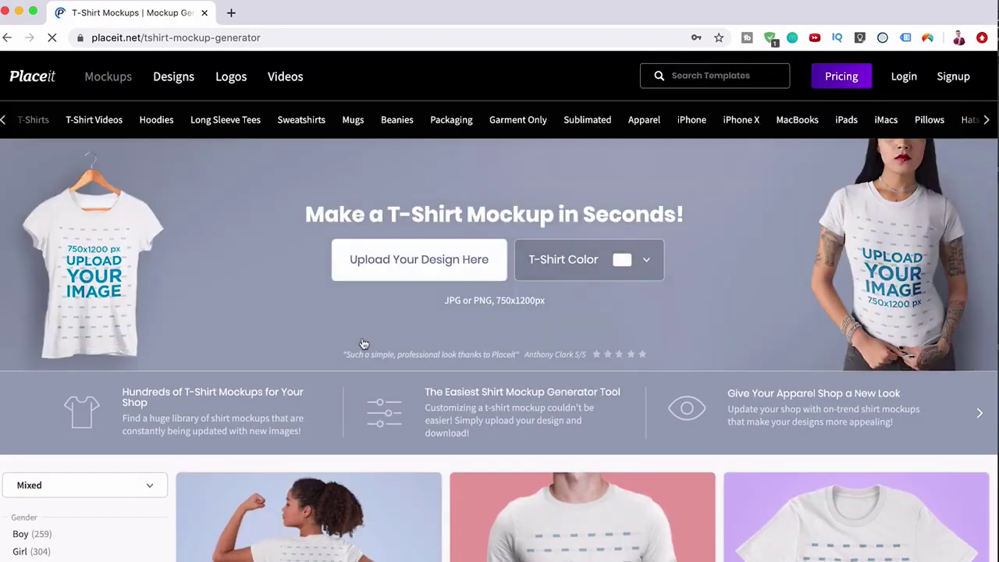
pyautogui.scroll(-2, 501, 441)
pyautogui.scroll(-5, 501, 441)
pyautogui.scroll(7, 501, 440)
# Upload YOUTYUBE.png as the T-shirt design and crop it enlarged, with the text near the top of the print area.
pyautogui.click(455, 267)
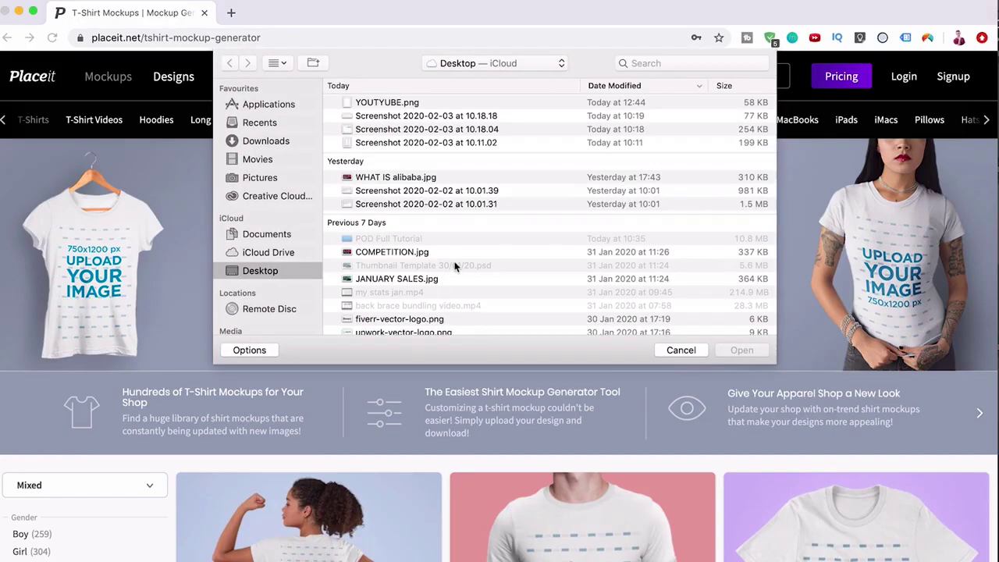
pyautogui.doubleClick(382, 102)
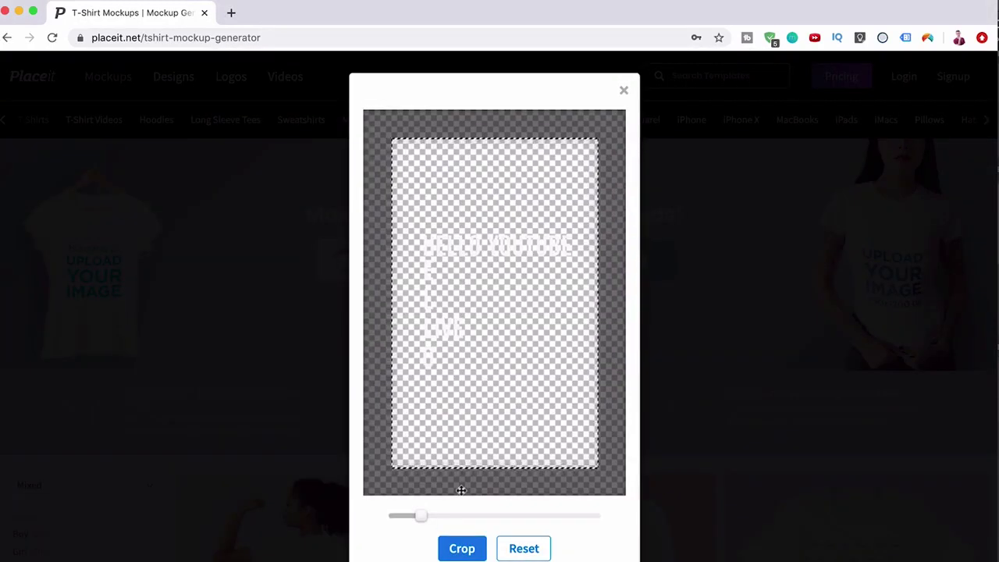
pyautogui.moveTo(422, 517)
pyautogui.mouseDown()
pyautogui.moveTo(406, 517)
pyautogui.moveTo(451, 517)
pyautogui.moveTo(435, 517)
pyautogui.mouseUp()
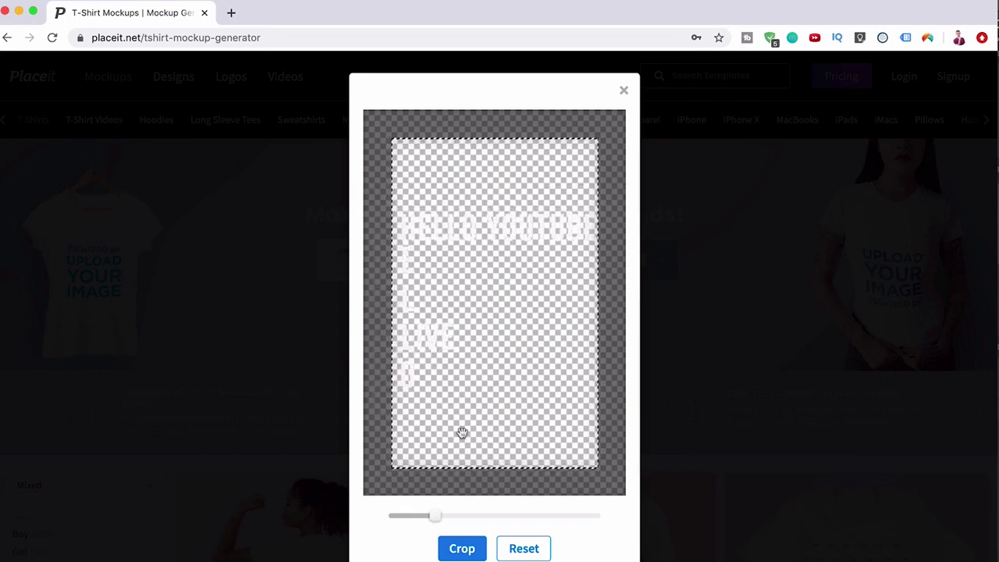
pyautogui.moveTo(480, 362); pyautogui.dragTo(474, 318)
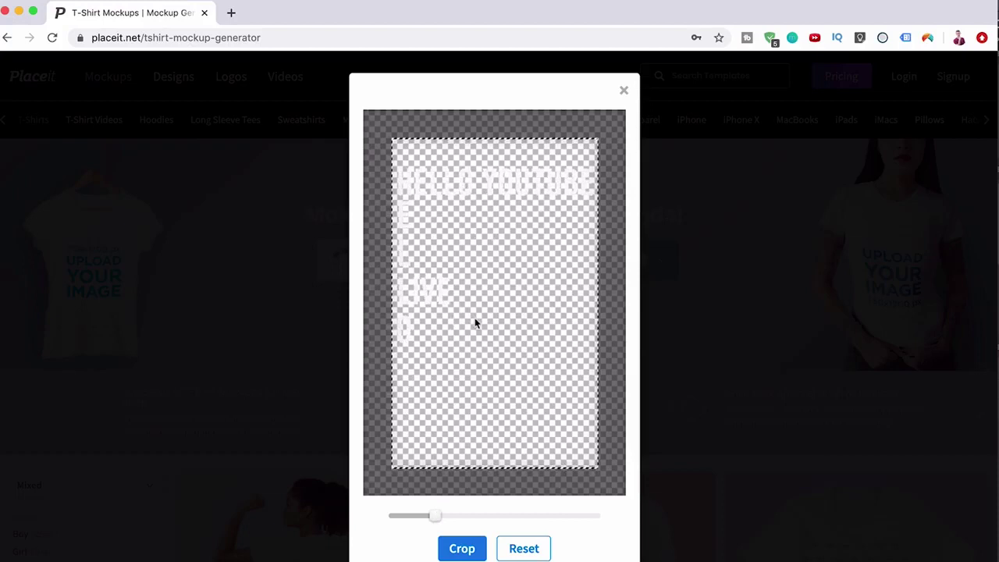
pyautogui.click(462, 546)
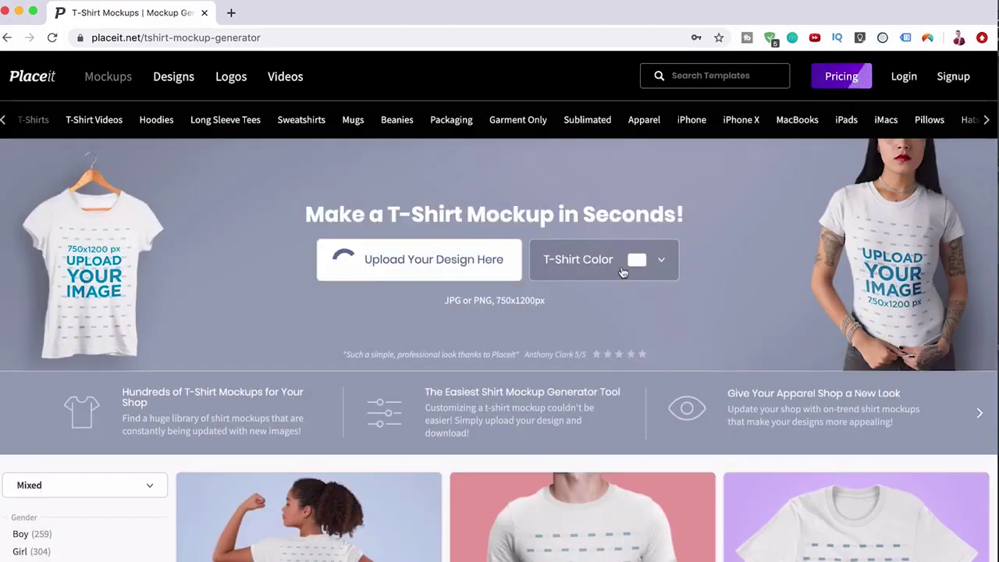
# Set the T-shirt color of the mockups to dark grey #3f3f3f.
pyautogui.click(622, 269)
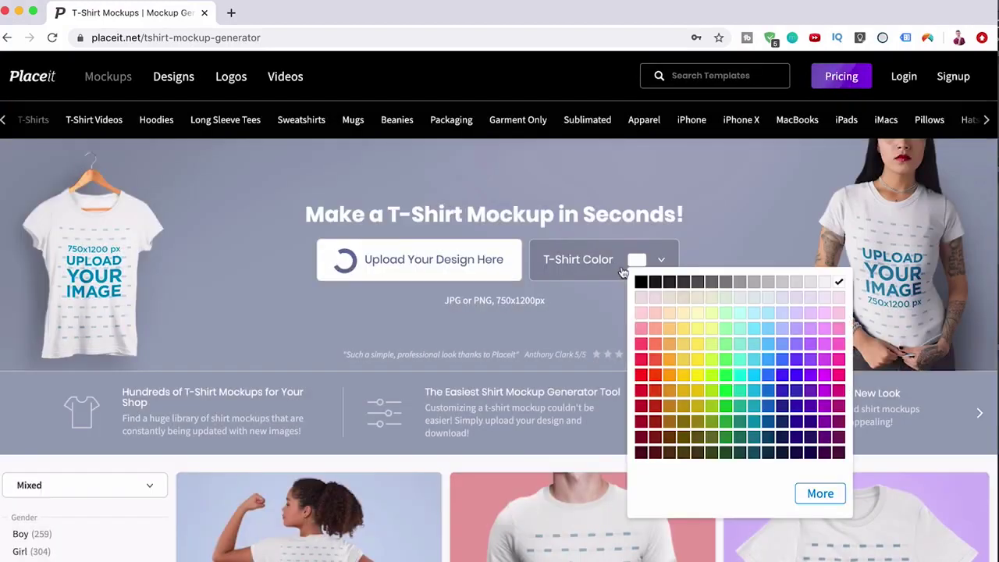
pyautogui.click(680, 284)
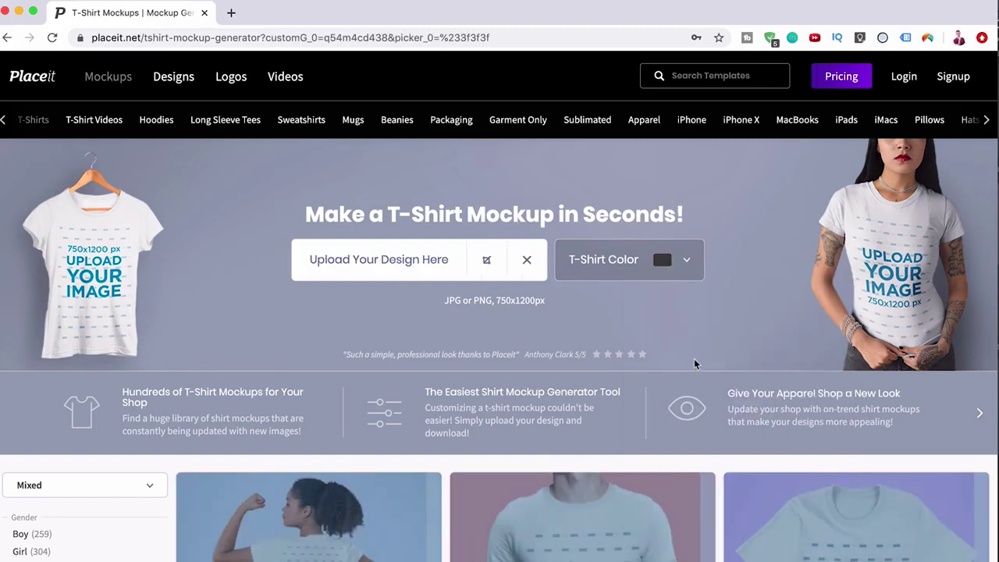
# Examine how the uploaded design looks on the various T-shirt mockups and models.
pyautogui.scroll(-3, 694, 363)
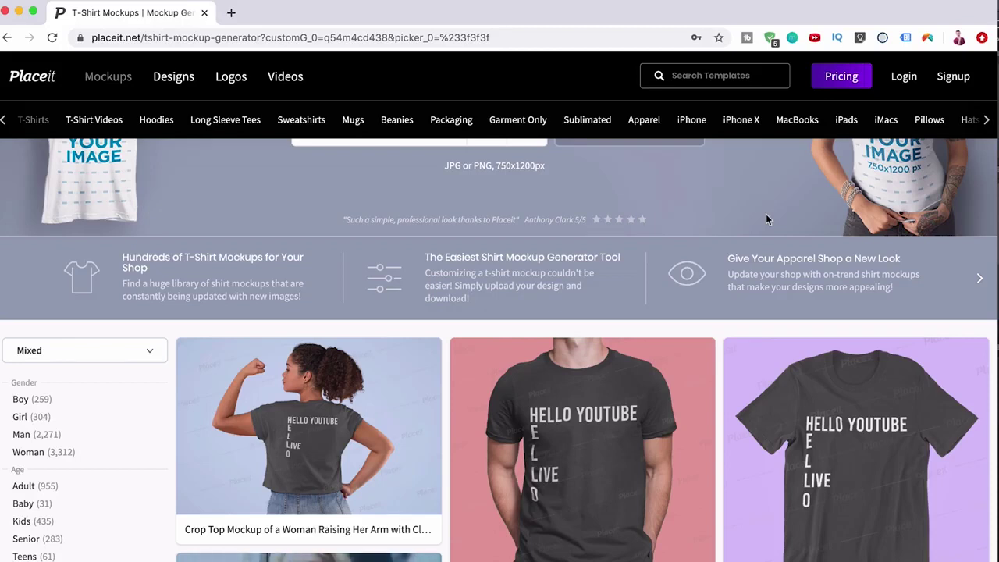
pyautogui.scroll(-2, 766, 220)
pyautogui.scroll(-10, 766, 219)
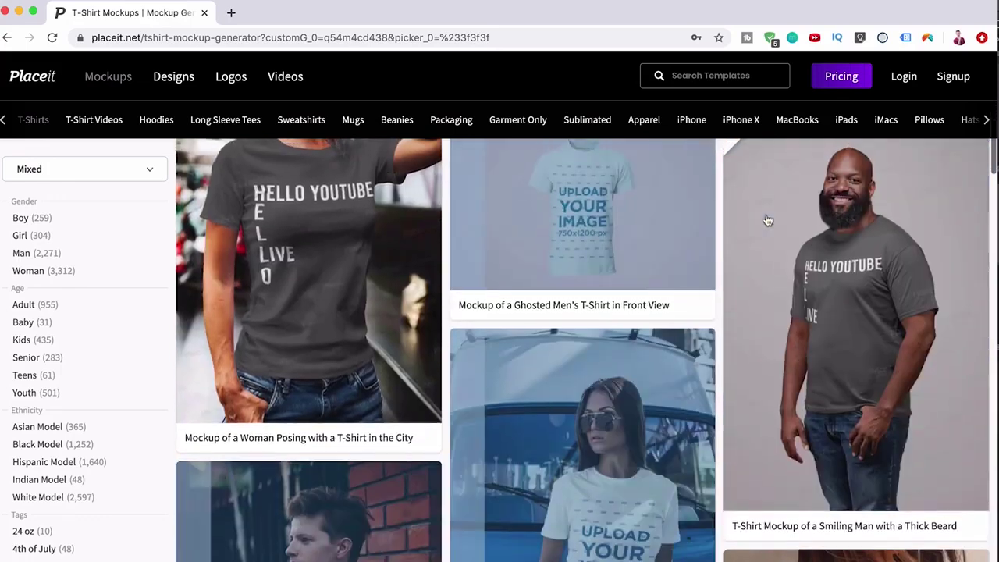
pyautogui.scroll(-7, 768, 221)
pyautogui.scroll(2, 768, 221)
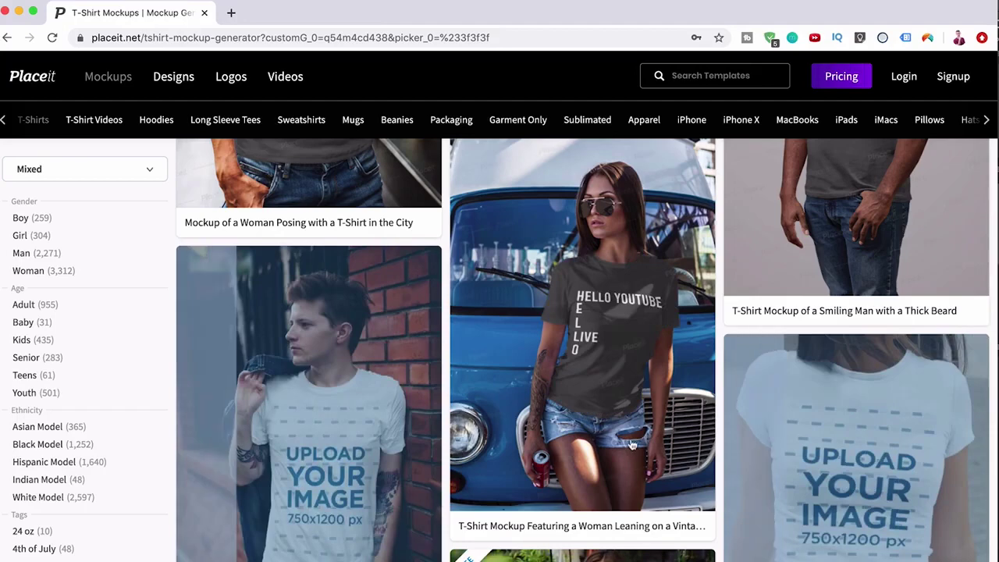
pyautogui.scroll(-5, 634, 442)
pyautogui.scroll(-7, 634, 442)
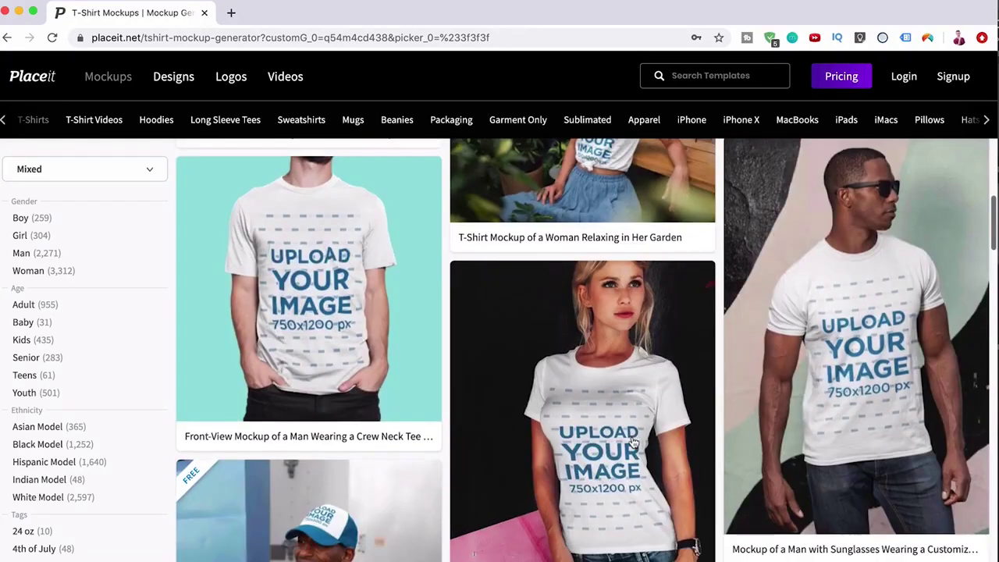
pyautogui.scroll(-8, 633, 443)
pyautogui.scroll(15, 634, 443)
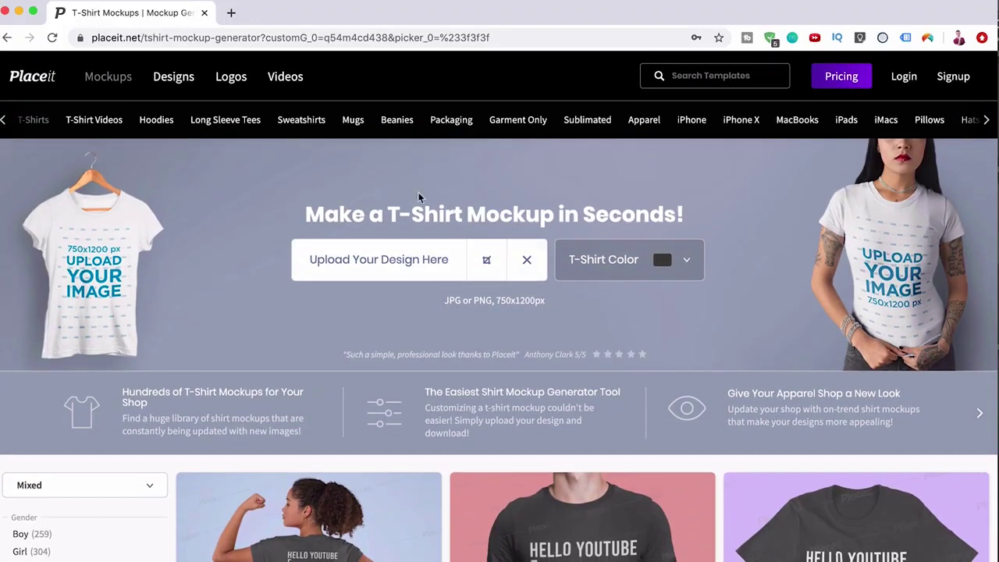
# Browse the T-Shirt Videos mockup category and open the "Woman on Shopping Cart Wearing a T-Shirt Video" template.
pyautogui.moveTo(288, 79)
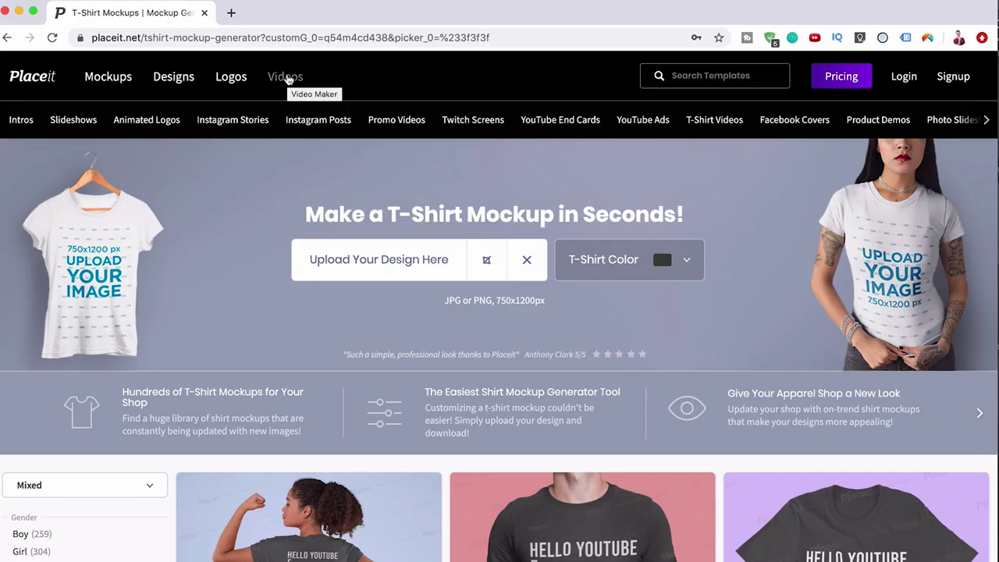
pyautogui.click(288, 78)
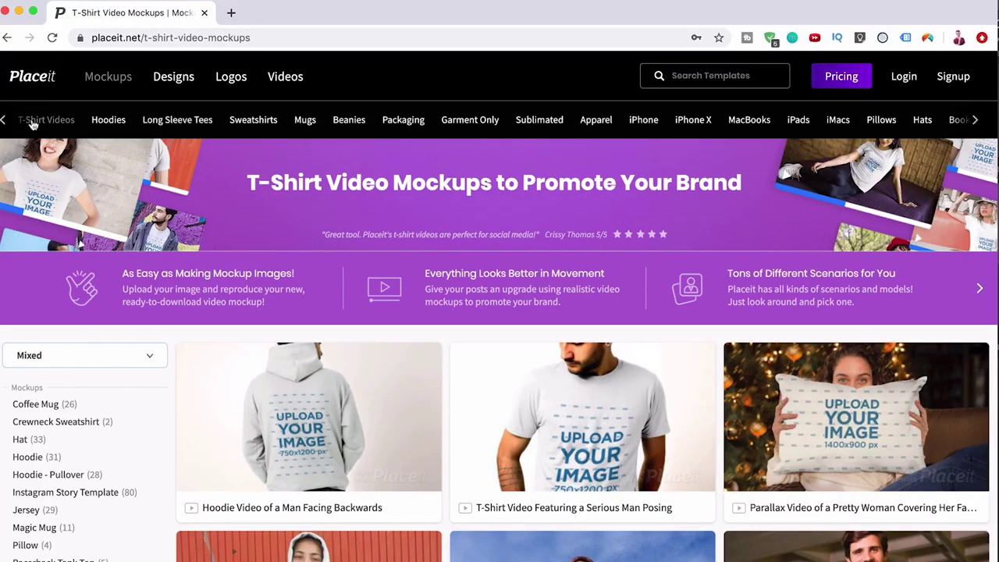
pyautogui.click(5, 120)
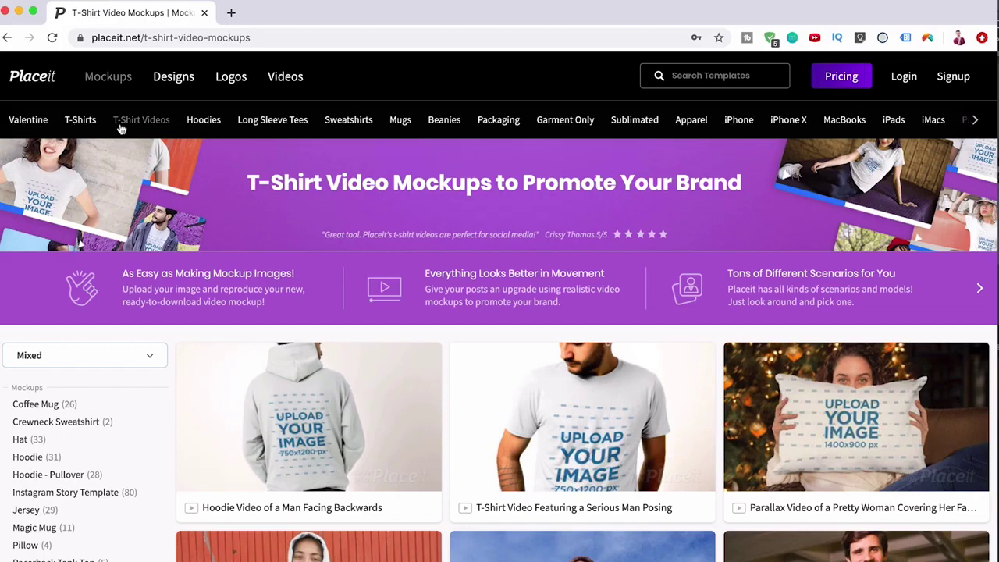
pyautogui.scroll(-1, 406, 328)
pyautogui.scroll(1, 461, 366)
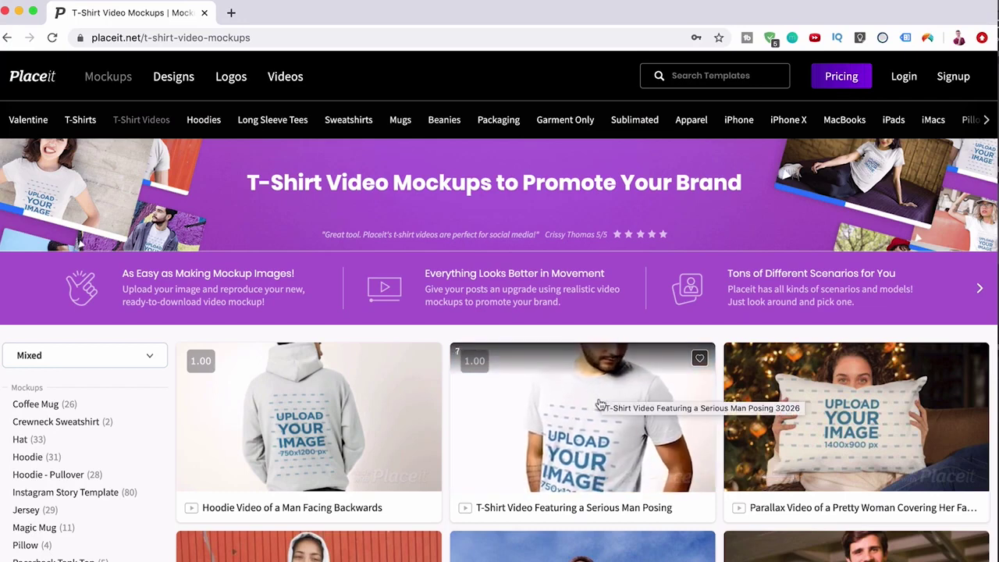
pyautogui.scroll(-10, 599, 404)
pyautogui.scroll(-5, 599, 404)
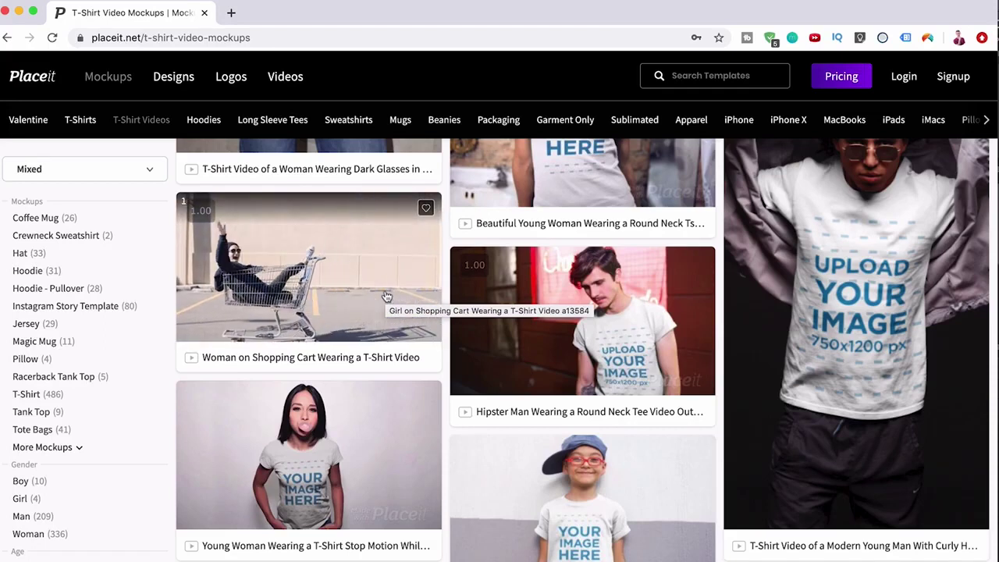
pyautogui.click(387, 297)
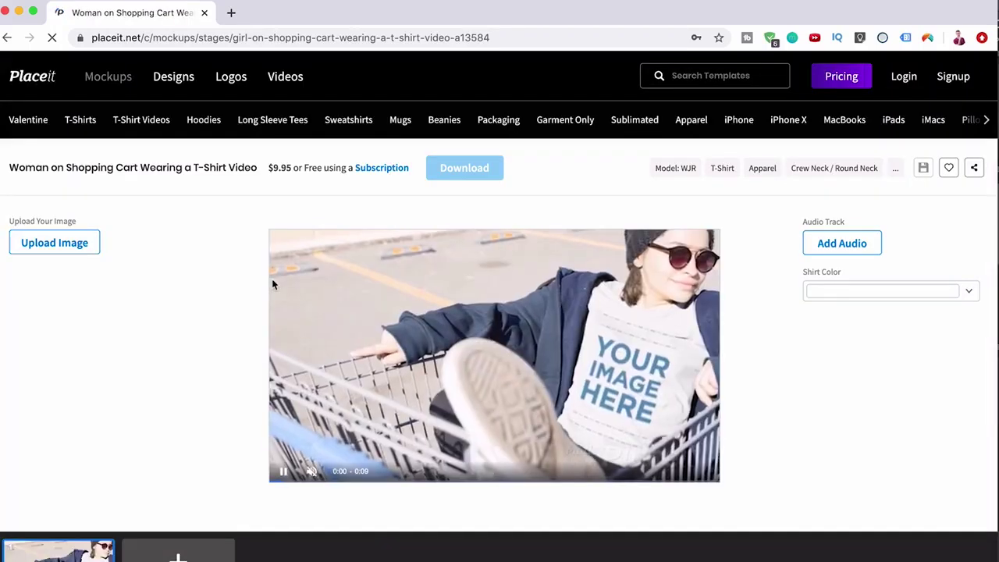
# Upload the HELLO YOUTUBE design to the video template and crop it slightly enlarged.
pyautogui.click(54, 243)
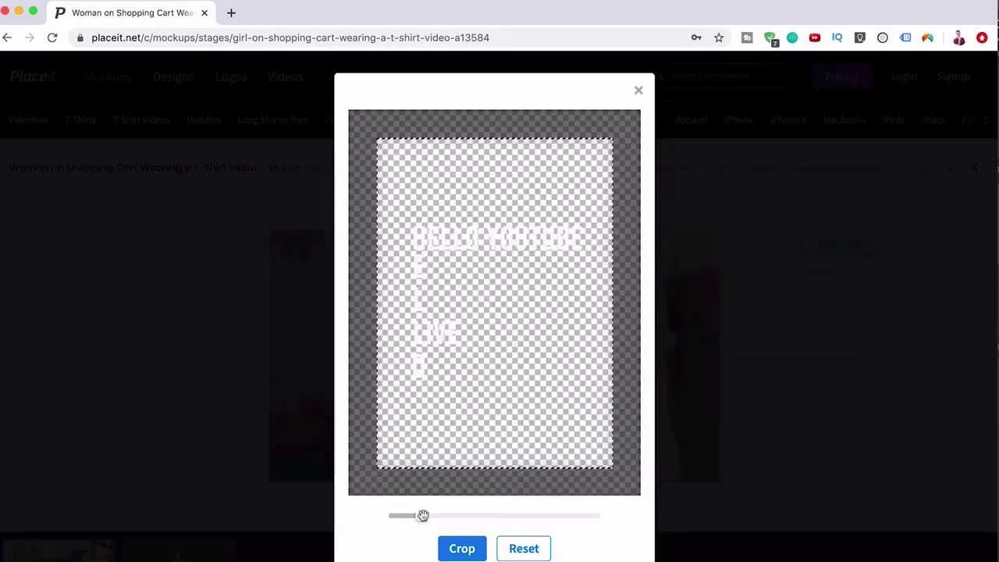
pyautogui.moveTo(422, 515); pyautogui.dragTo(430, 516)
pyautogui.click(462, 550)
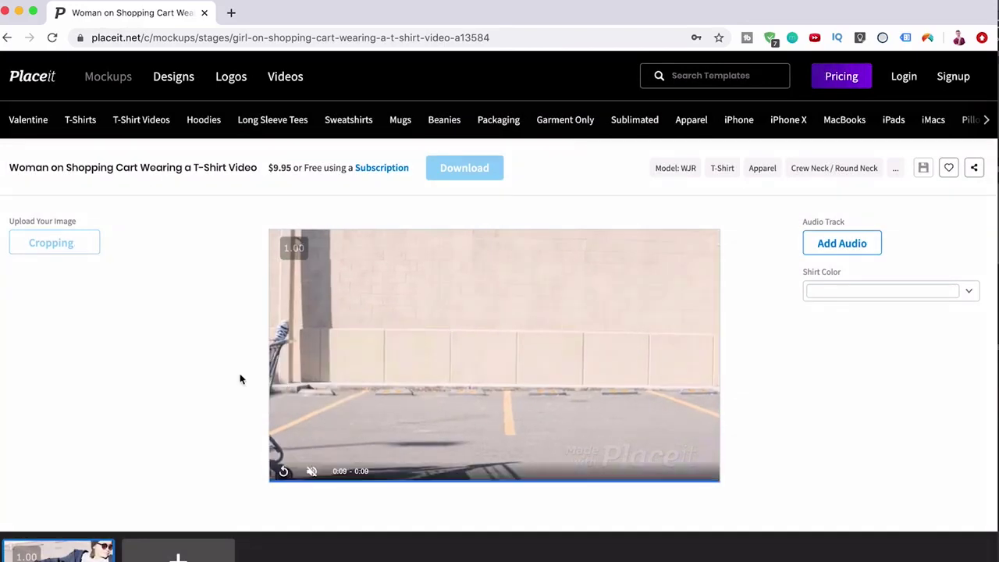
# Set the shirt color to a near-black shade and preview the video mockup.
pyautogui.click(969, 295)
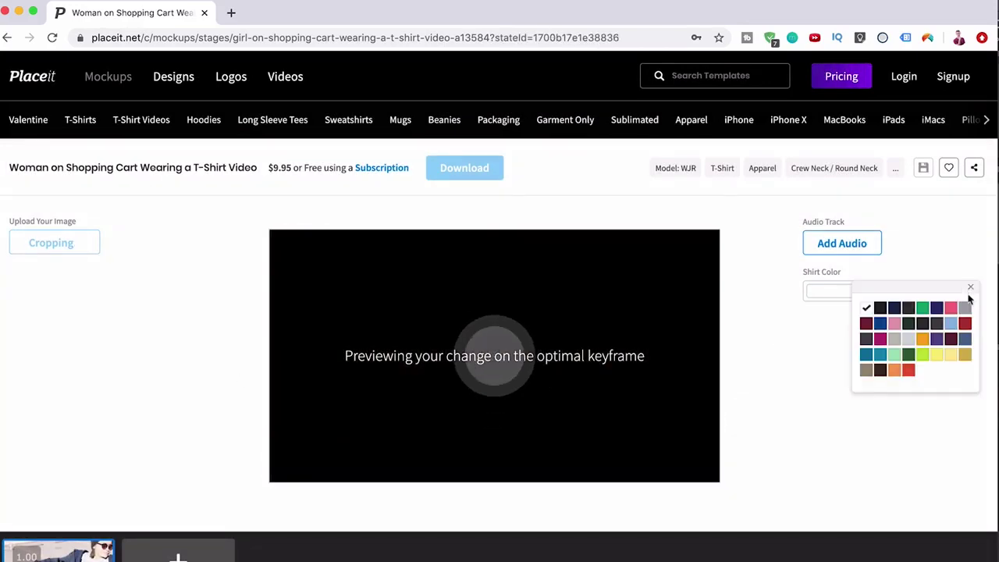
pyautogui.click(909, 310)
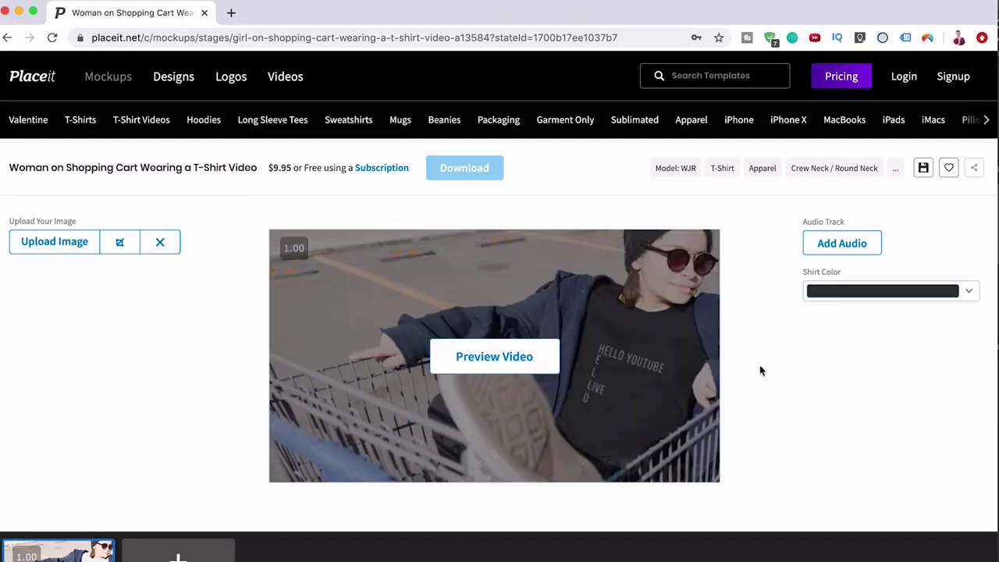
pyautogui.click(491, 353)
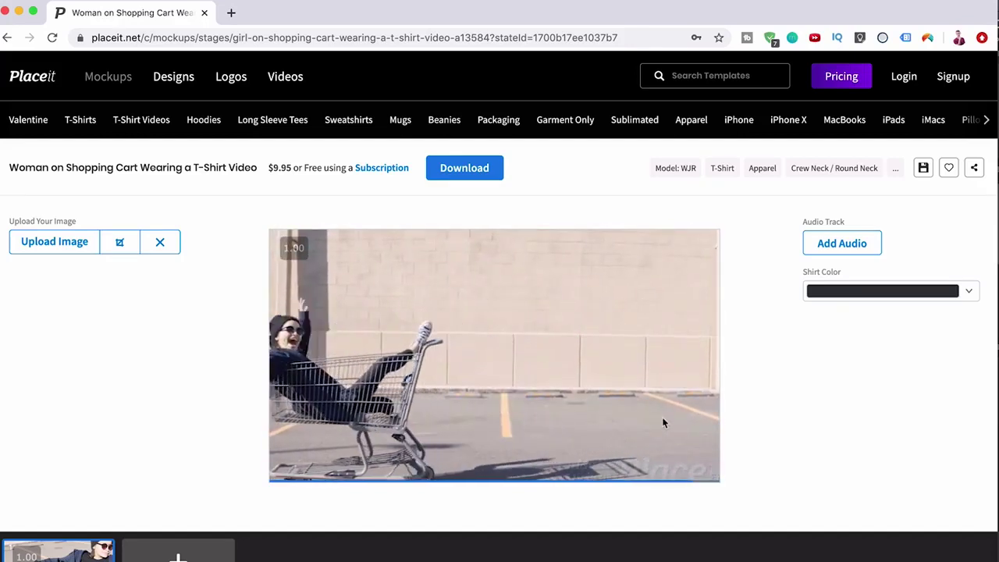
# Open Placeit's pricing to check the unlimited subscription's monthly and annual plans.
pyautogui.click(824, 79)
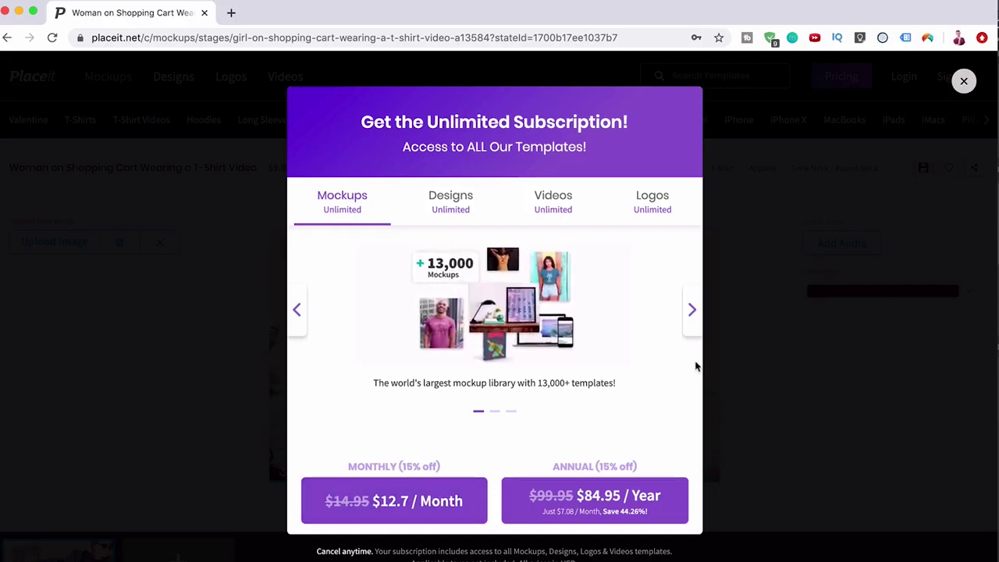
# Close the Unlimited Subscription pricing offer and return to the video mockup.
pyautogui.click(965, 83)
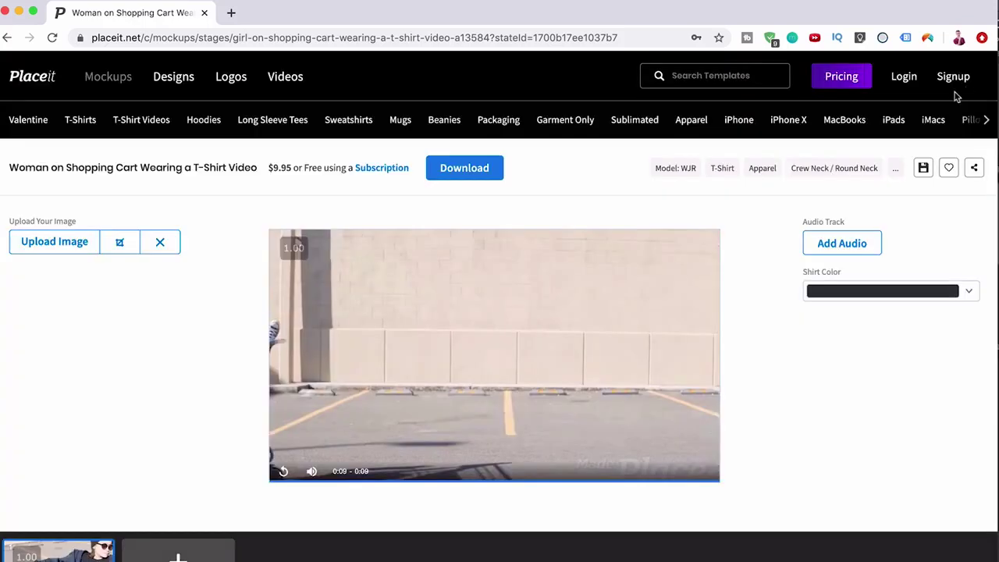
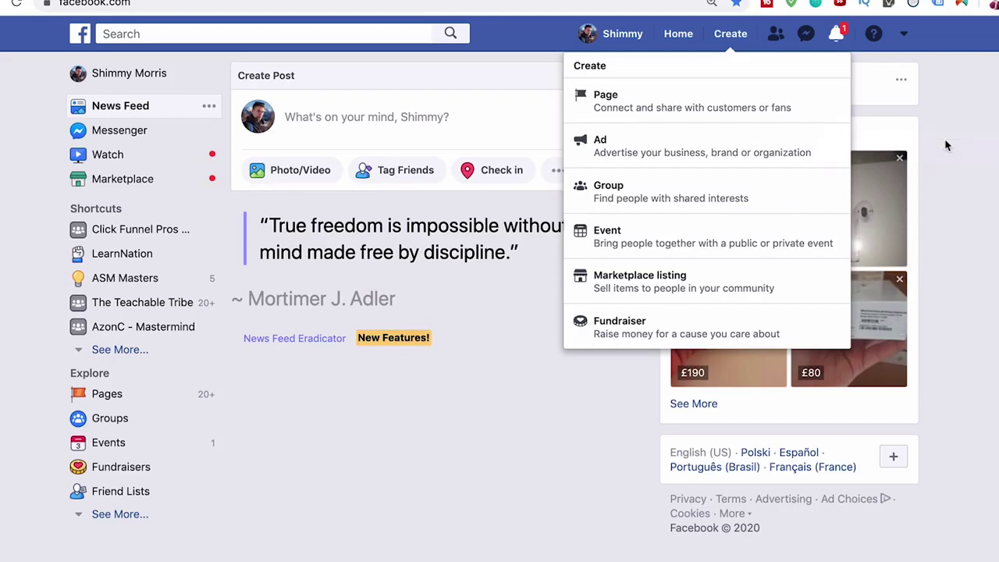
# On Facebook, view the full list of Business Manager accounts and open the LearnNation business.
pyautogui.click(945, 145)
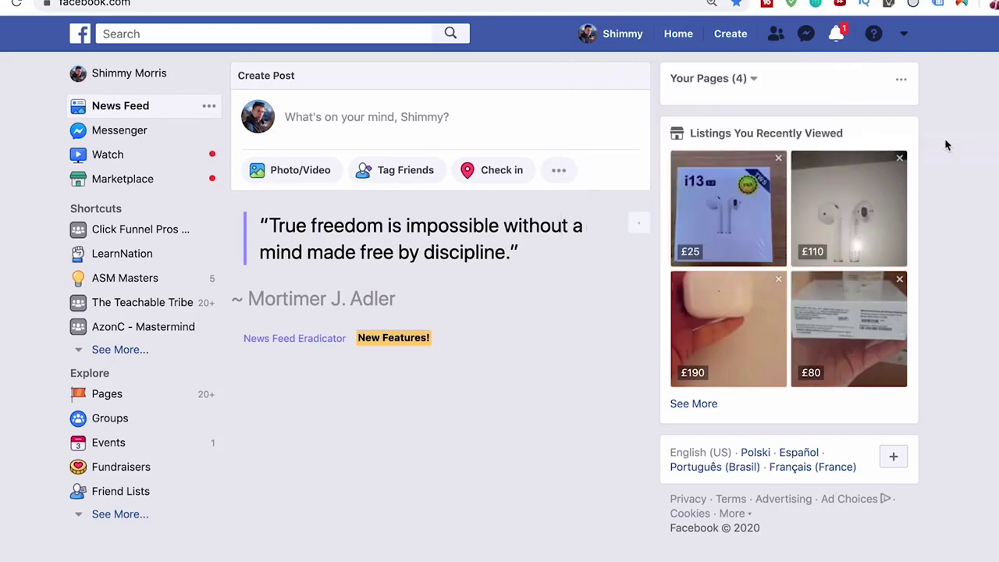
pyautogui.click(904, 37)
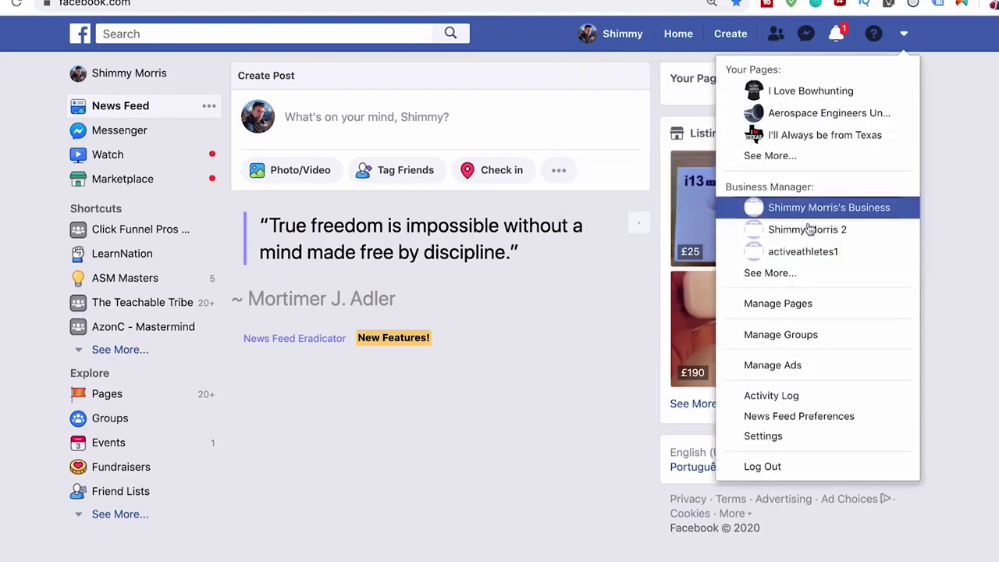
pyautogui.click(790, 279)
pyautogui.click(903, 37)
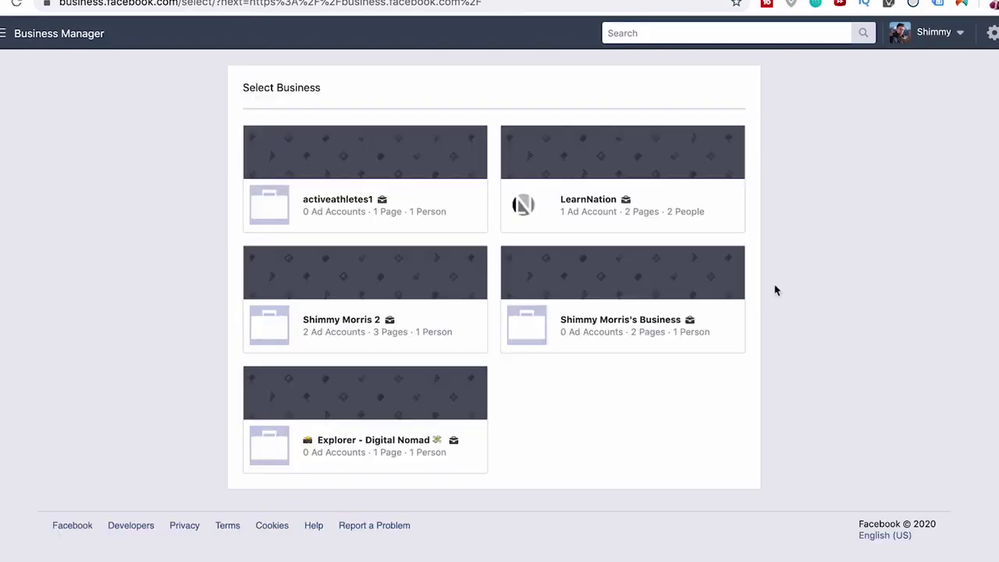
pyautogui.click(655, 203)
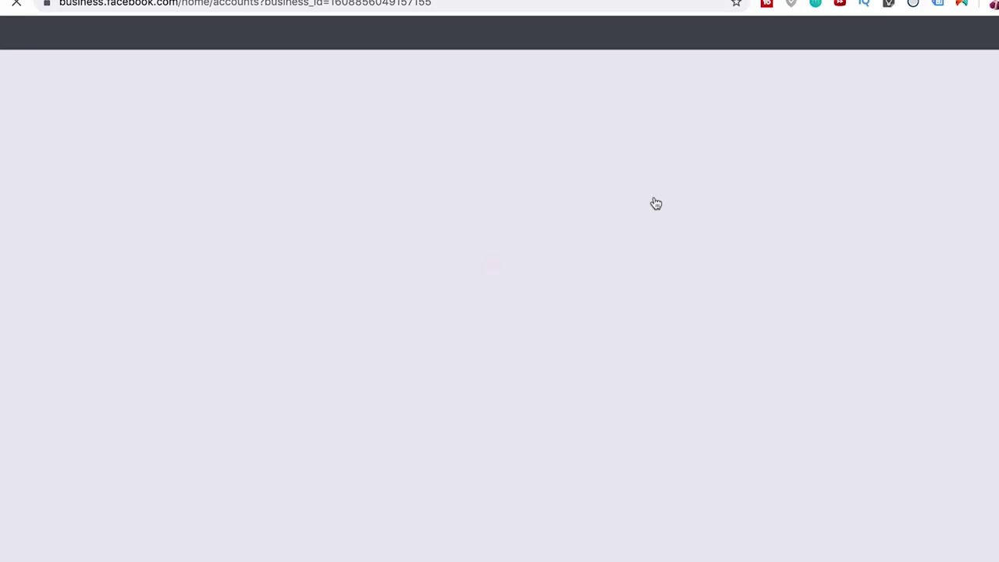
# Open Audience Insights from the full set of business tools and start a new audience.
pyautogui.click(3, 33)
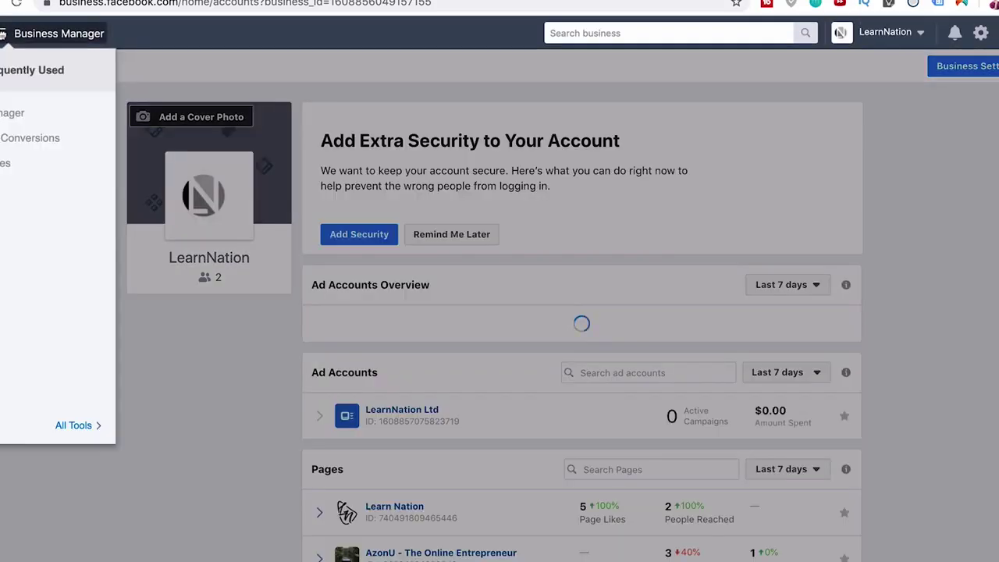
pyautogui.click(66, 425)
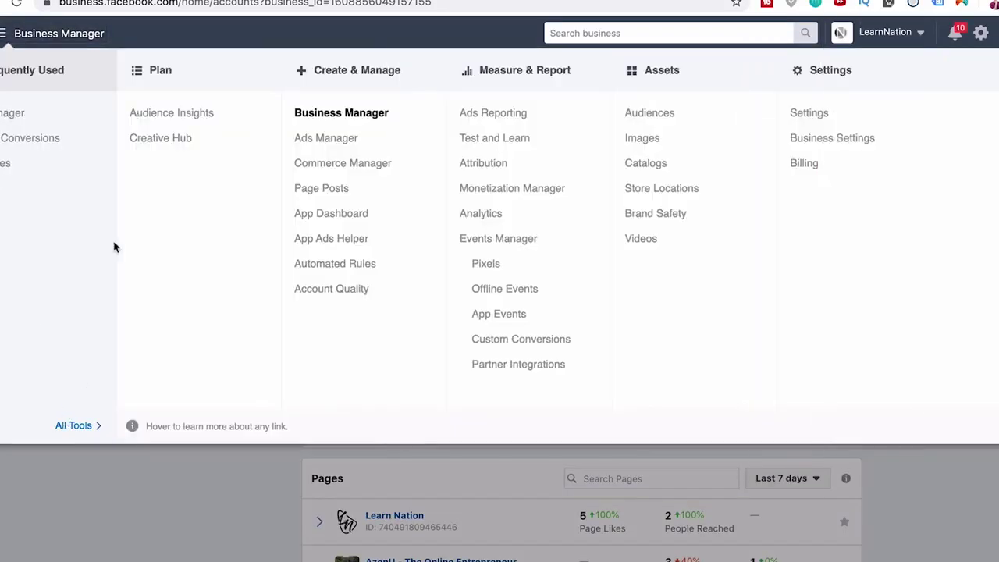
pyautogui.click(157, 123)
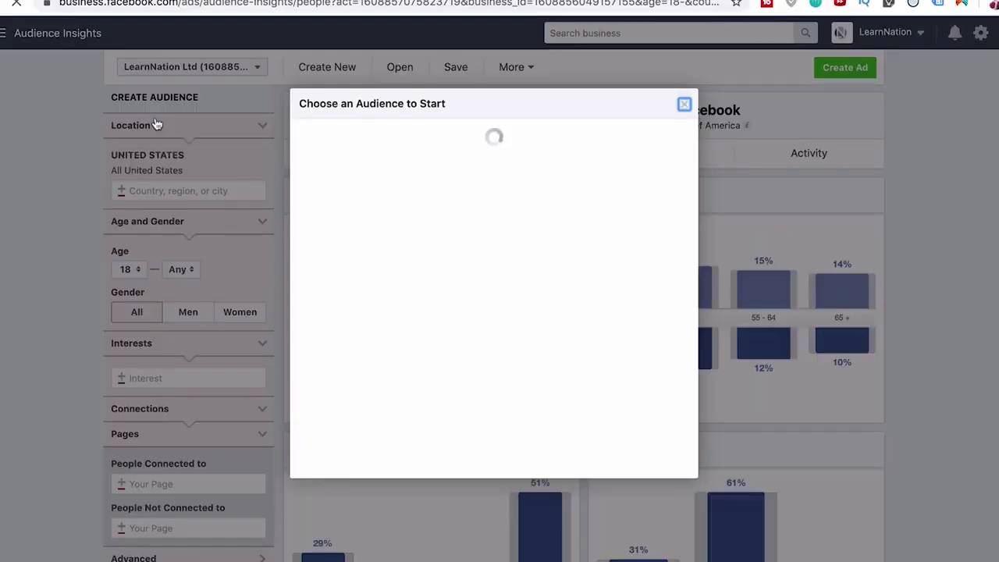
pyautogui.click(498, 205)
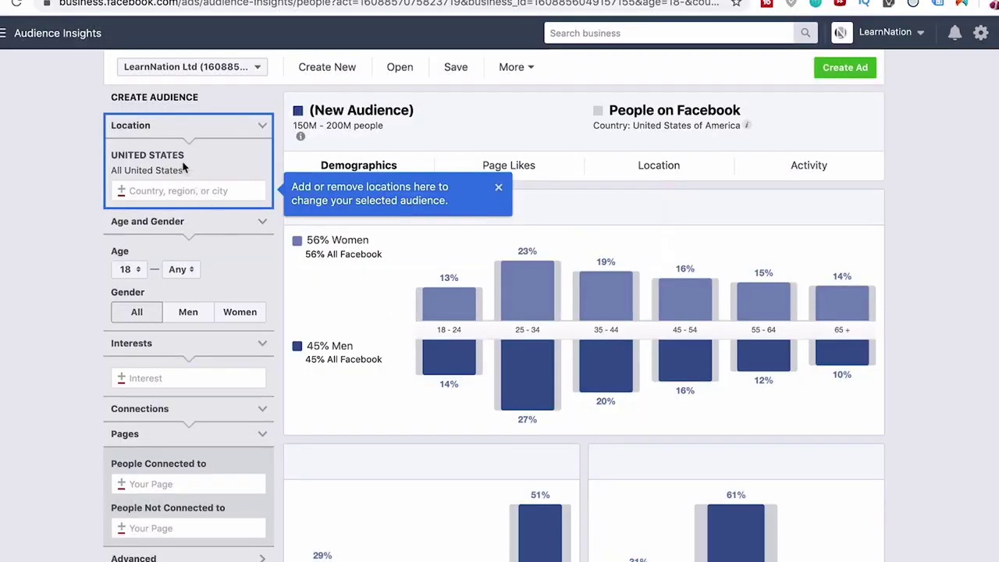
# Set the audience's age range to 24–31.
pyautogui.click(183, 270)
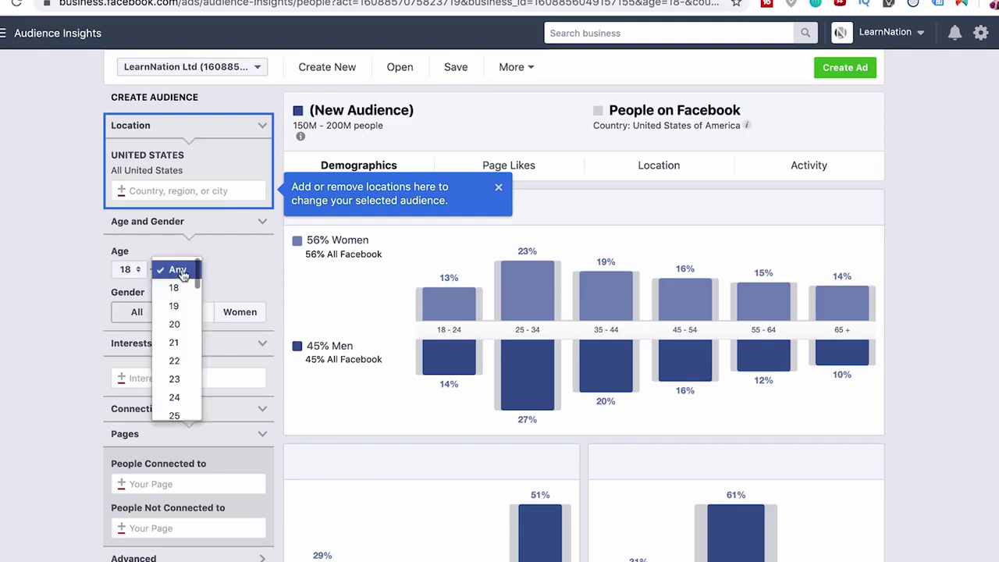
pyautogui.click(127, 270)
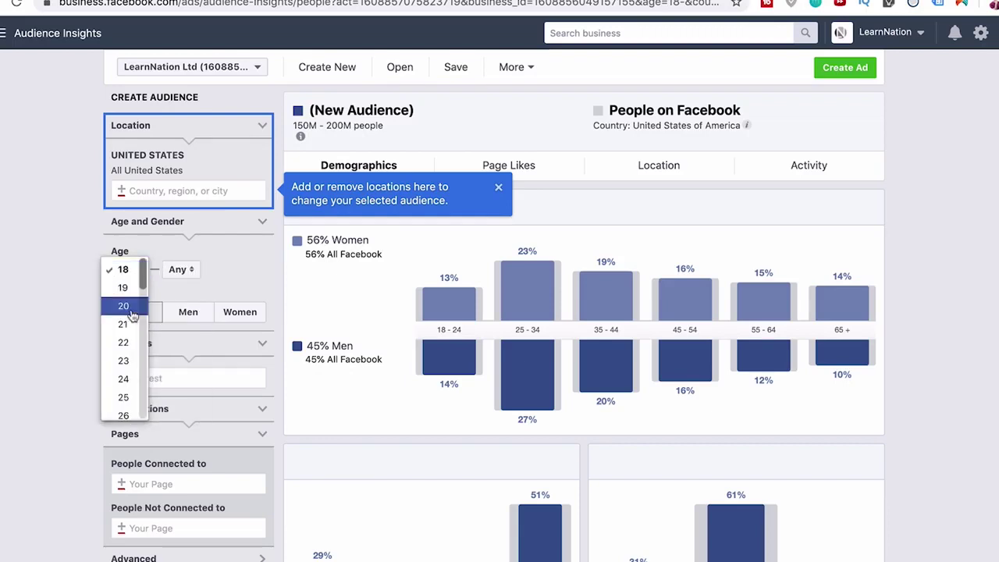
pyautogui.click(123, 380)
pyautogui.click(179, 269)
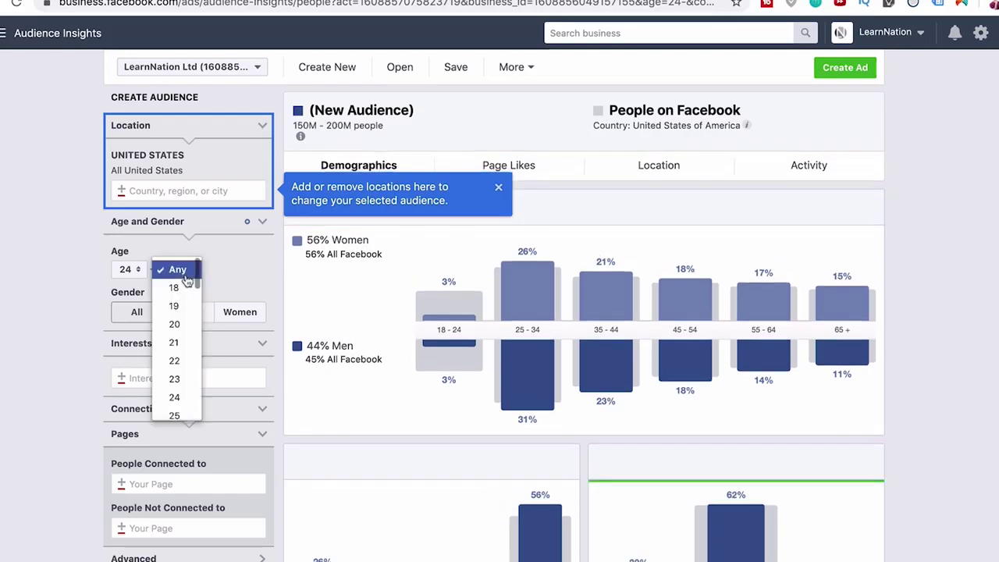
pyautogui.scroll(-3, 179, 369)
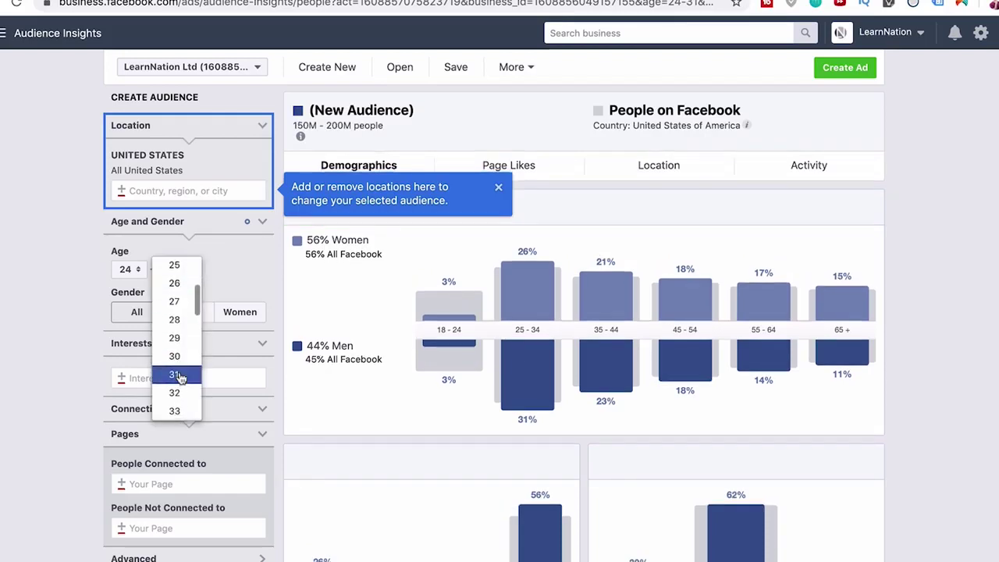
pyautogui.click(179, 375)
# Limit the audience to people whose relationship status is Married, using the advanced filters.
pyautogui.scroll(-3, 179, 379)
pyautogui.click(177, 422)
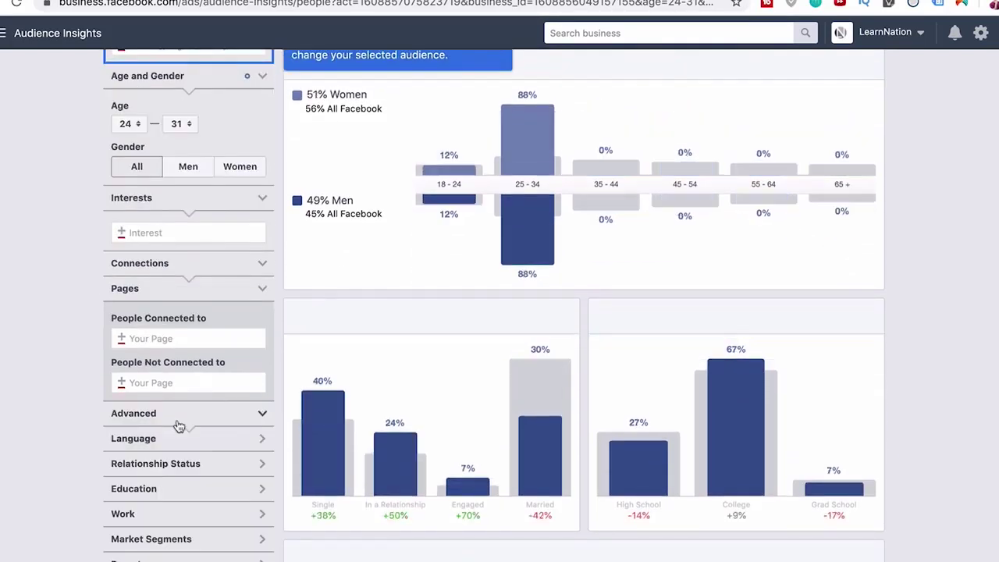
pyautogui.scroll(-1, 179, 426)
pyautogui.click(185, 424)
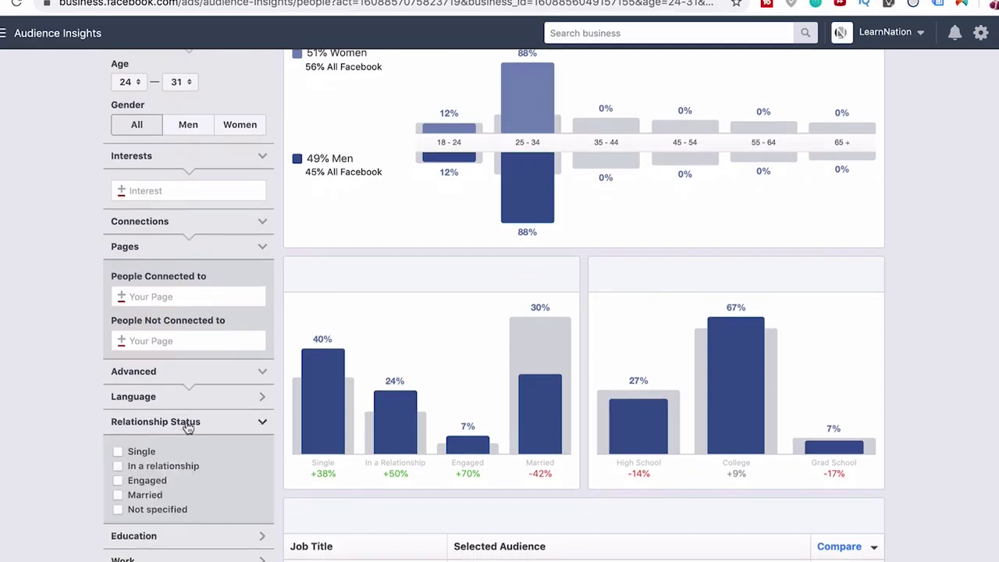
pyautogui.click(118, 496)
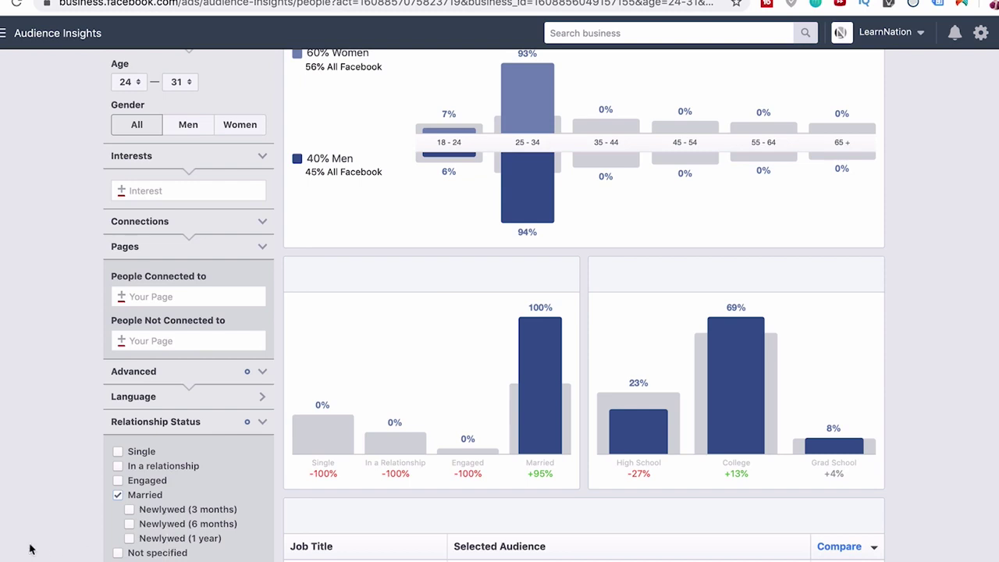
# Add Sausage Dog Central as an audience interest and check the estimated audience size.
pyautogui.scroll(-2, 30, 549)
pyautogui.scroll(3, 158, 507)
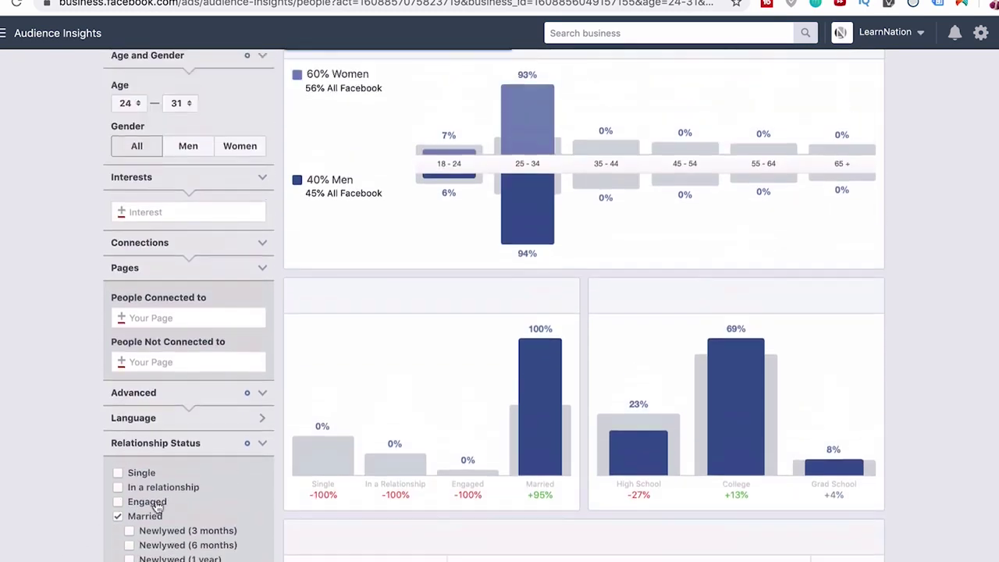
pyautogui.scroll(1, 173, 343)
pyautogui.click(180, 301)
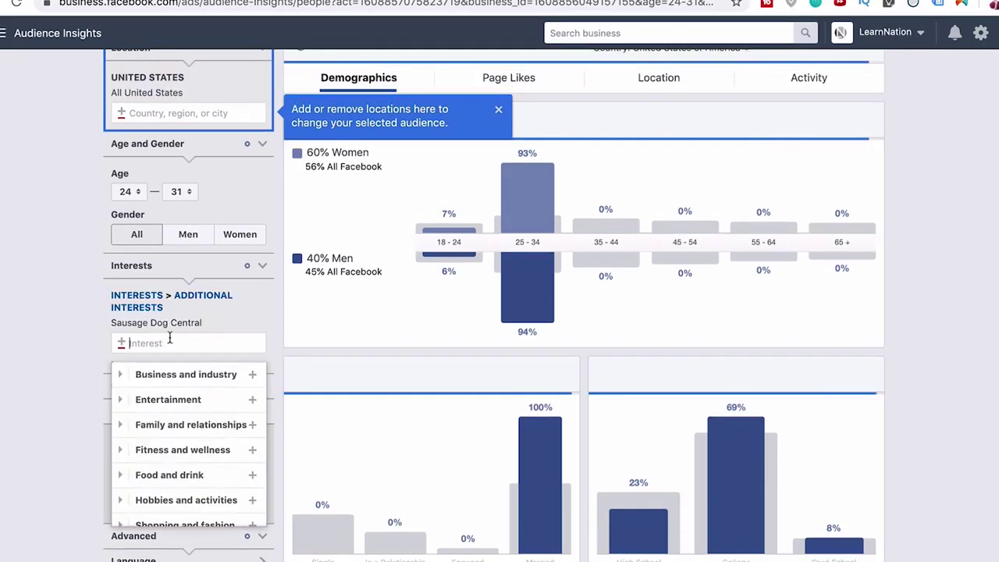
pyautogui.scroll(2, 261, 183)
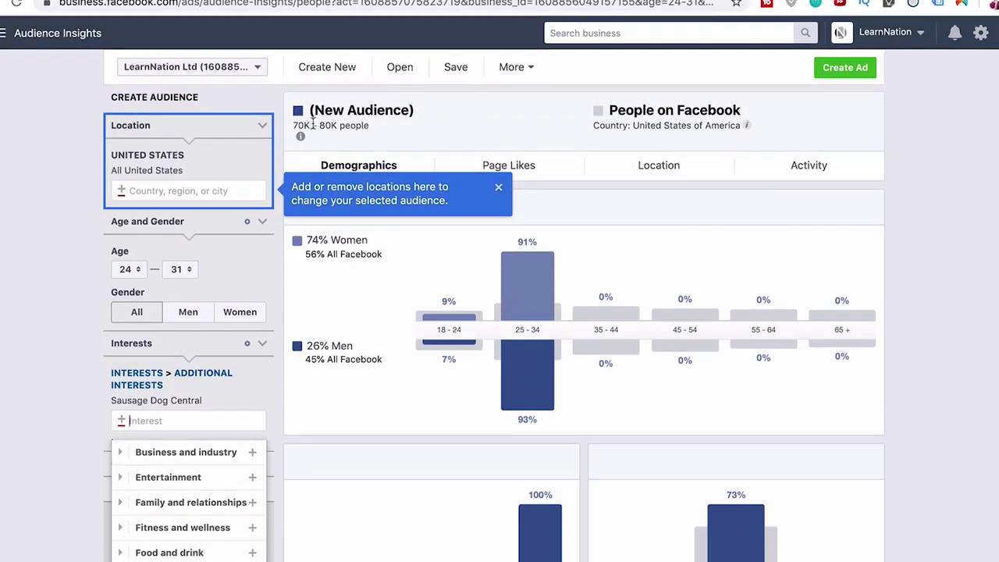
# Search the interests for "dog rescue" and add Dog rescue and Animal rescue group to the audience.
pyautogui.moveTo(141, 404)
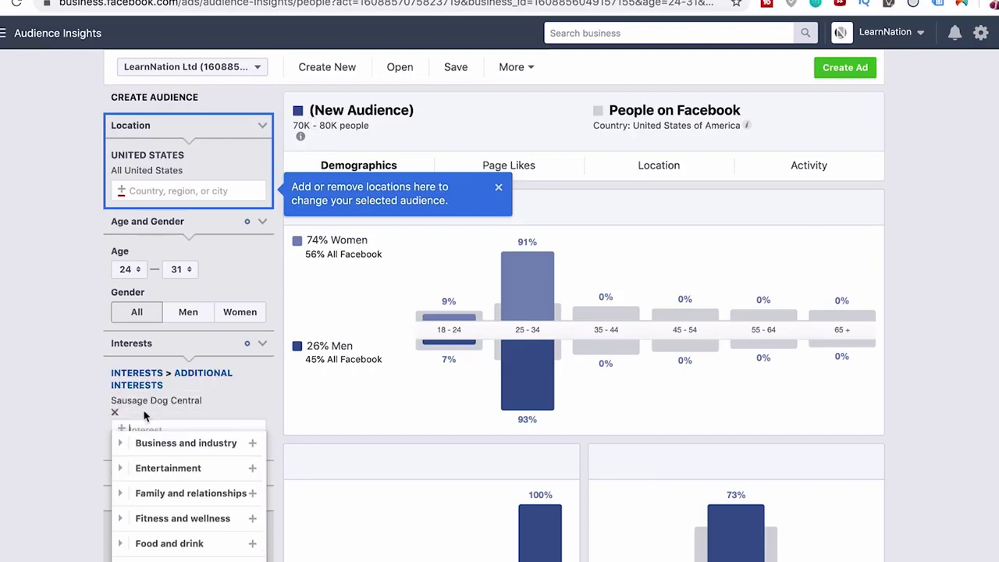
pyautogui.write('dog rescue')
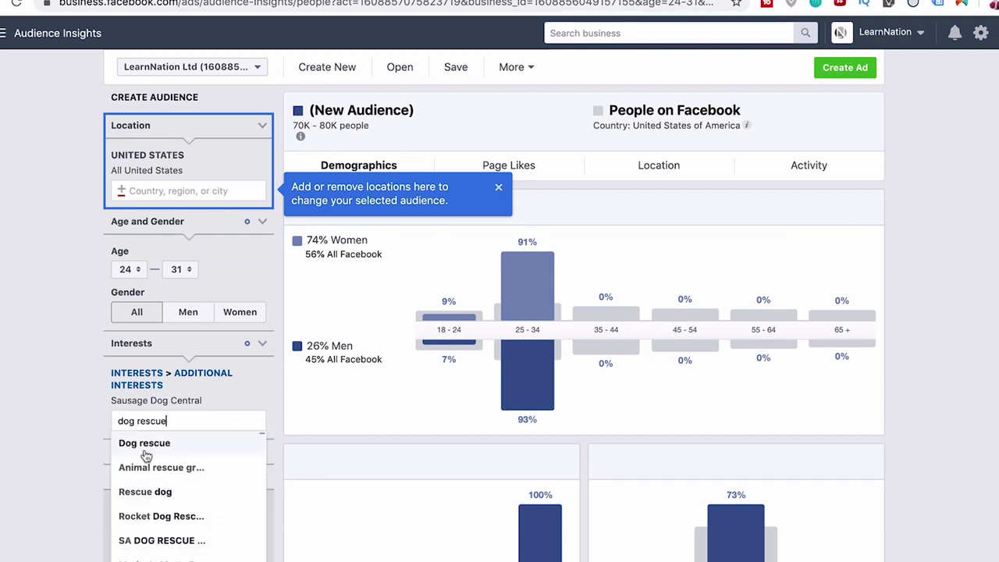
pyautogui.click(152, 442)
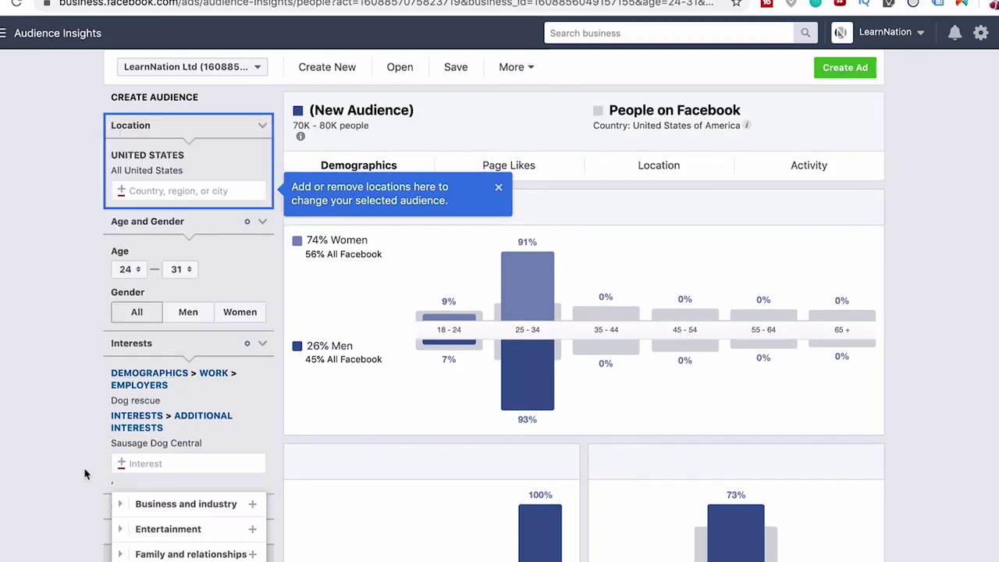
pyautogui.click(160, 464)
pyautogui.write('dog rescue')
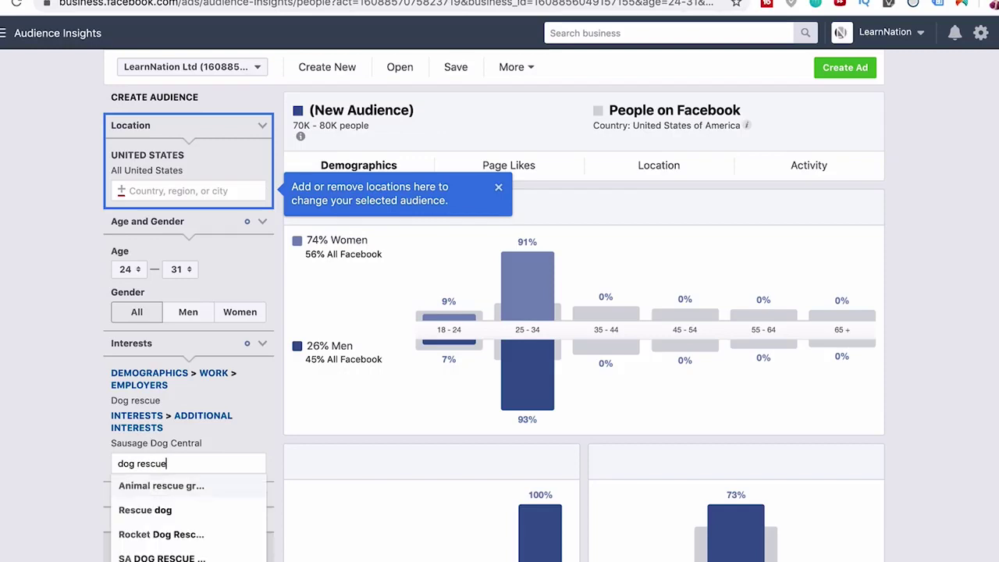
pyautogui.click(161, 486)
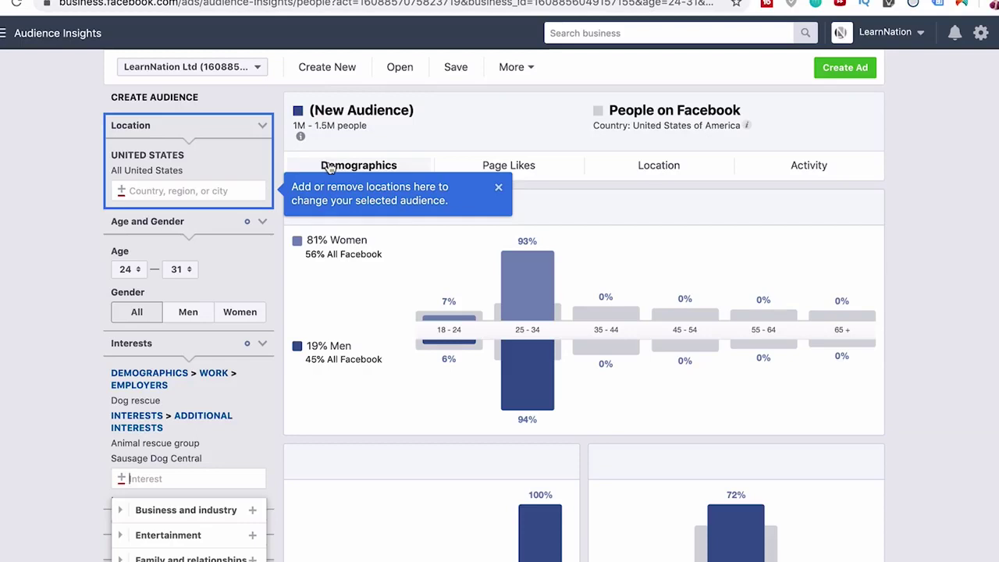
# Examine the audience's demographics, top page likes and activity.
pyautogui.scroll(-3, 576, 307)
pyautogui.scroll(2, 579, 311)
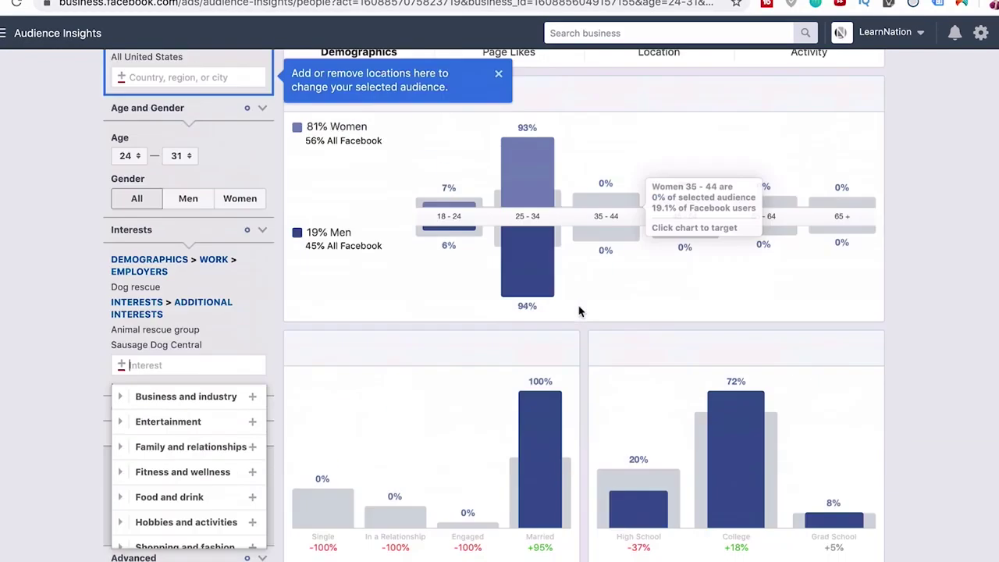
pyautogui.scroll(2, 579, 310)
pyautogui.click(508, 166)
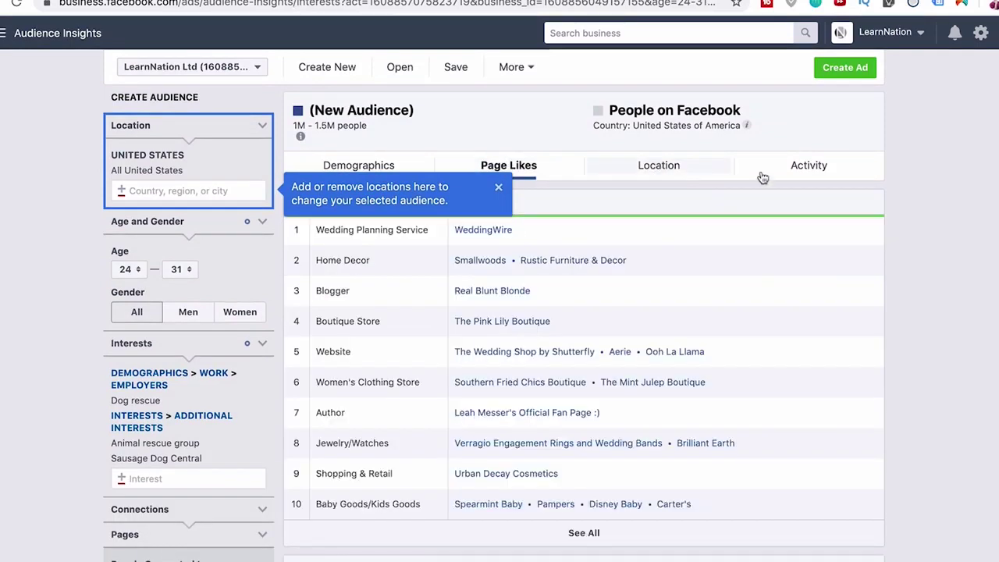
pyautogui.scroll(-1, 460, 400)
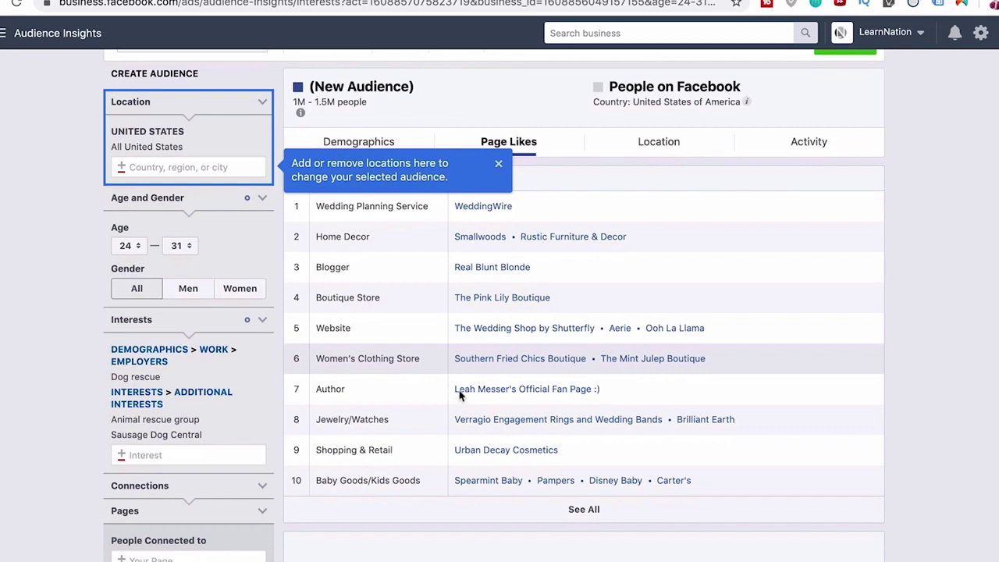
pyautogui.scroll(-10, 484, 279)
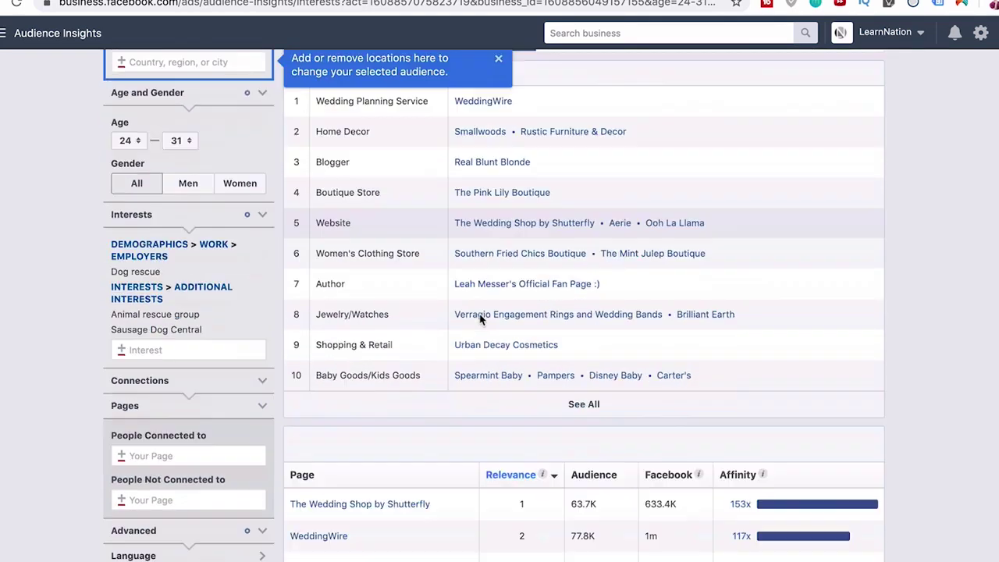
pyautogui.scroll(-3, 447, 533)
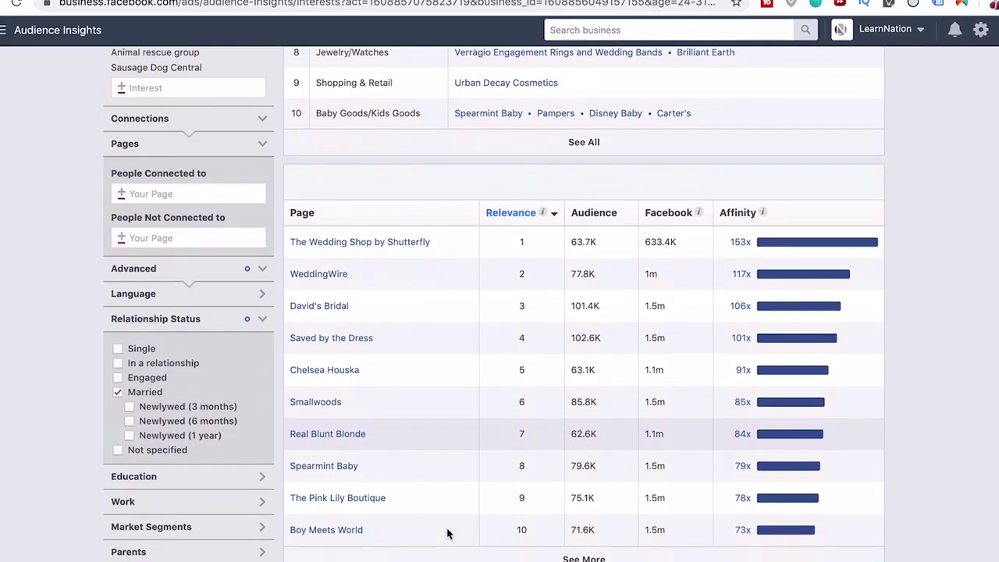
pyautogui.scroll(15, 447, 533)
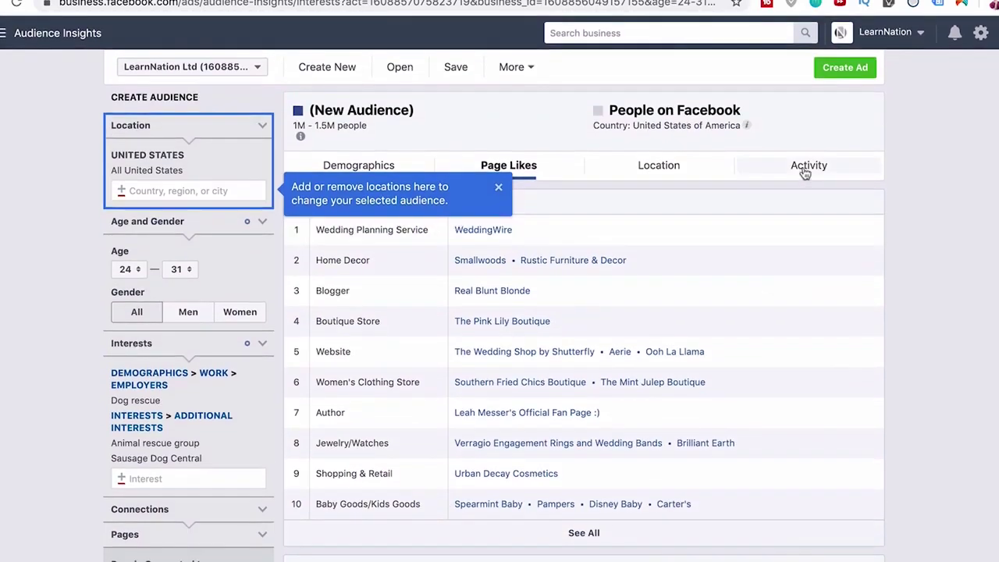
pyautogui.click(806, 170)
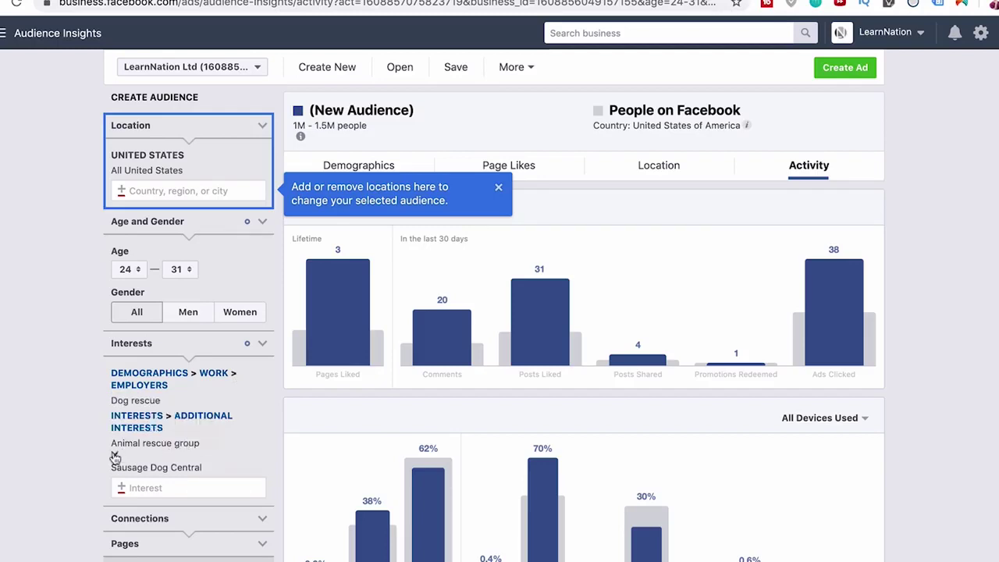
# Remove the Animal rescue group interest and examine the page likes of the narrower audience.
pyautogui.click(114, 454)
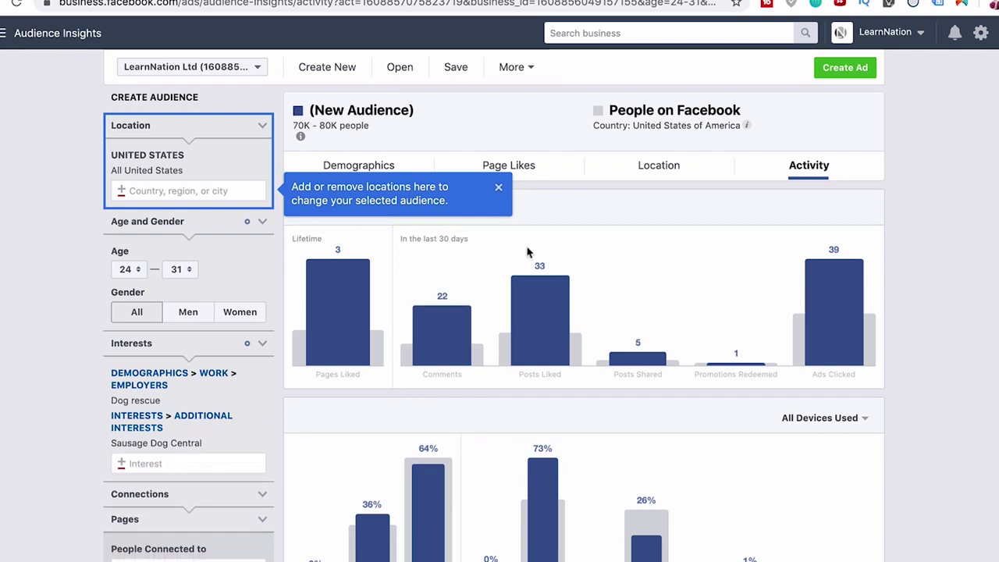
pyautogui.click(518, 168)
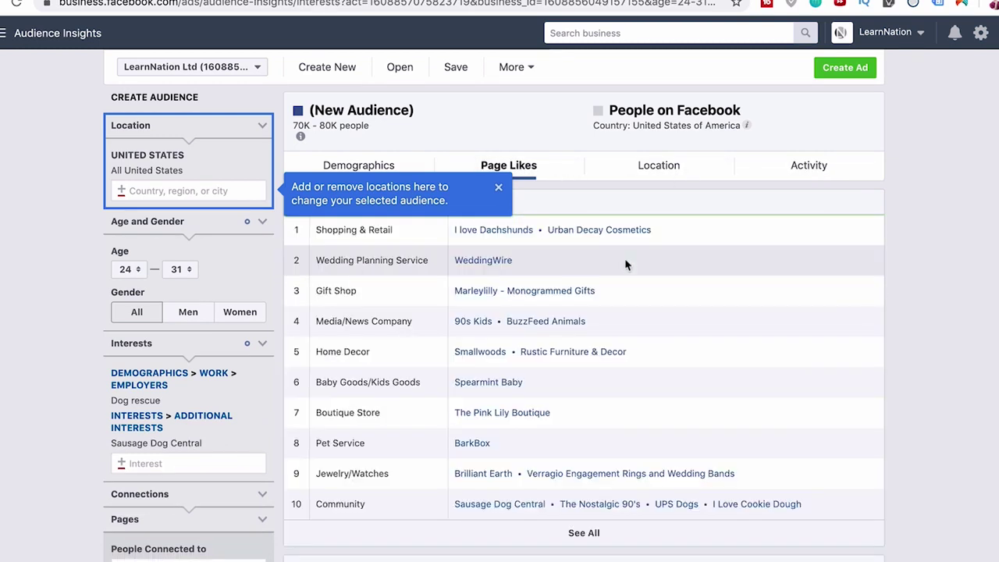
pyautogui.scroll(-3, 511, 320)
pyautogui.moveTo(359, 295)
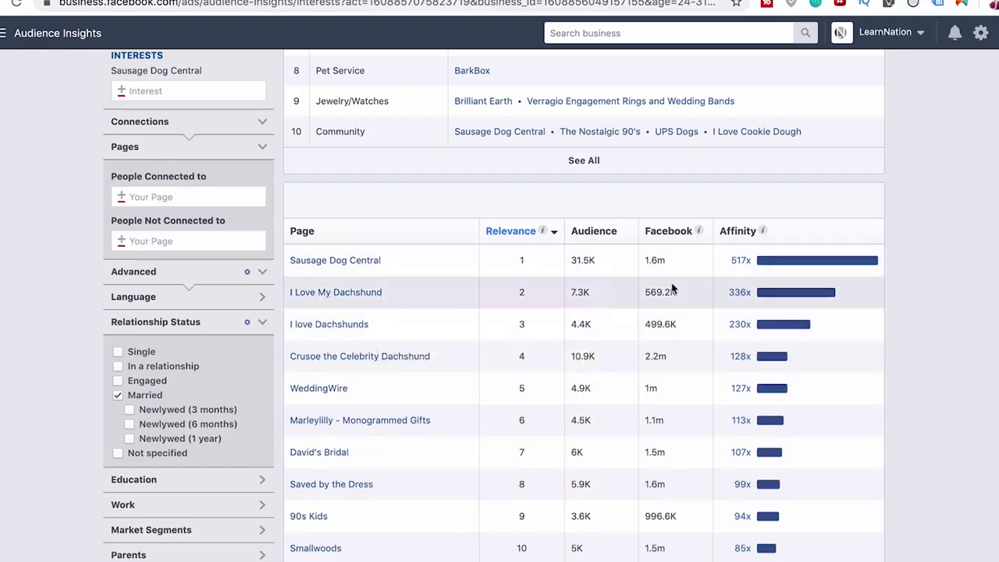
# Examine the narrowed audience's location breakdown and its activity charts for comments, posts liked, ads clicked and devices used.
pyautogui.scroll(5, 669, 328)
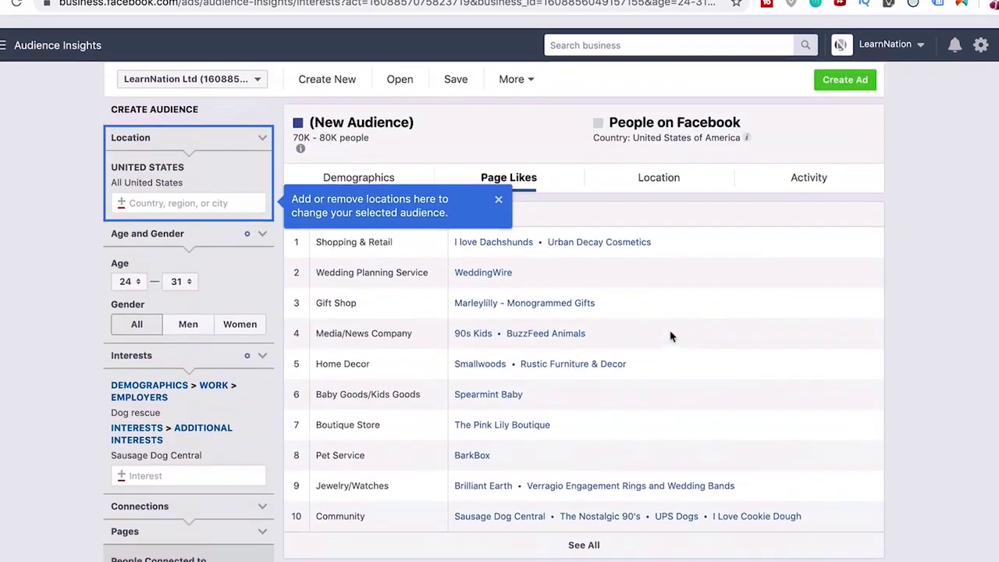
pyautogui.click(676, 168)
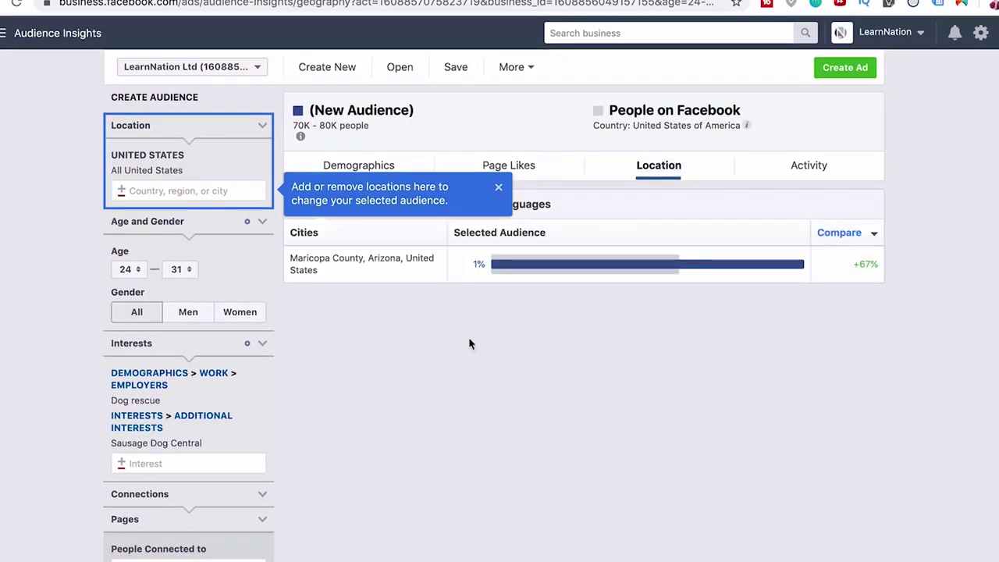
pyautogui.click(839, 168)
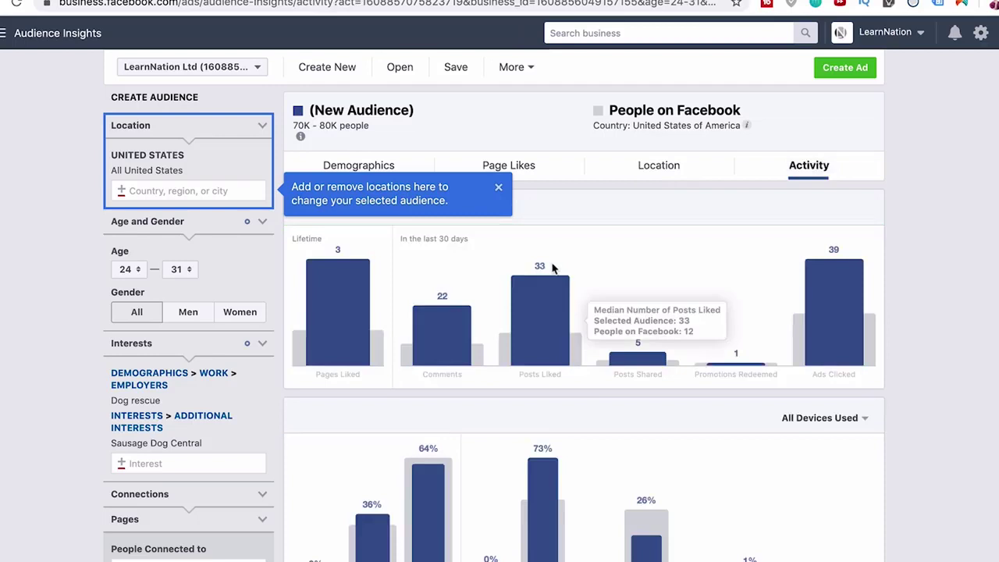
pyautogui.click(369, 169)
pyautogui.click(842, 167)
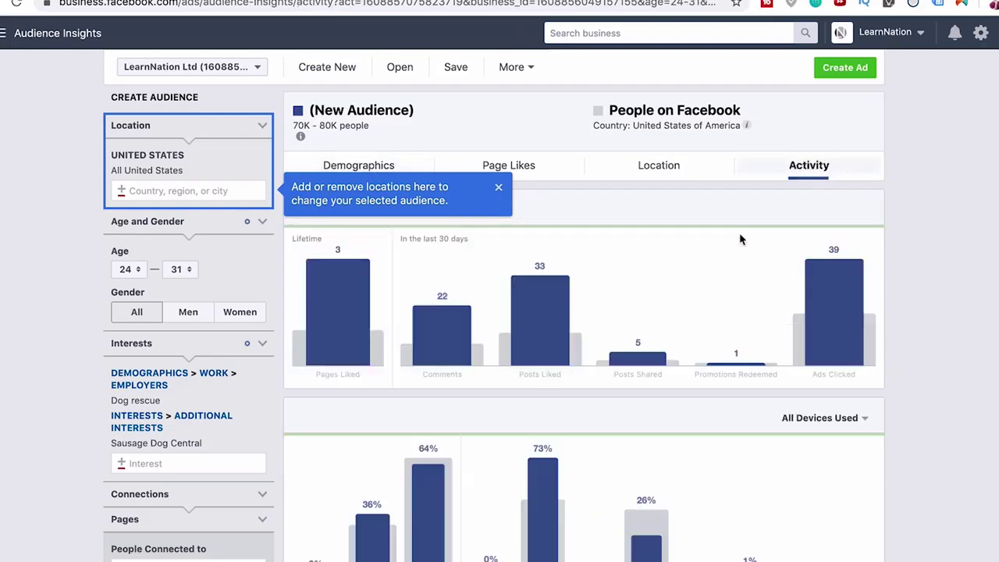
pyautogui.moveTo(548, 324)
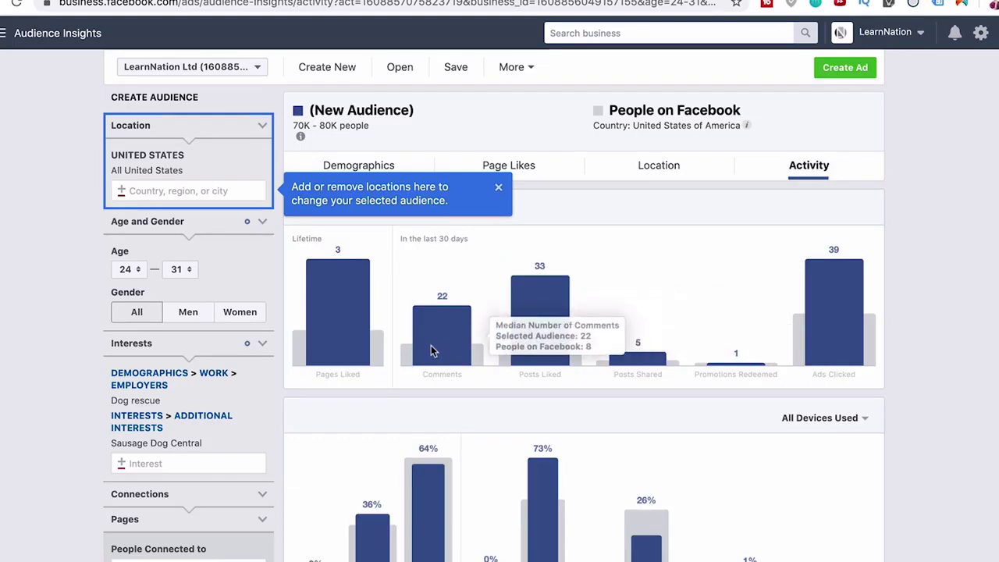
pyautogui.moveTo(849, 334)
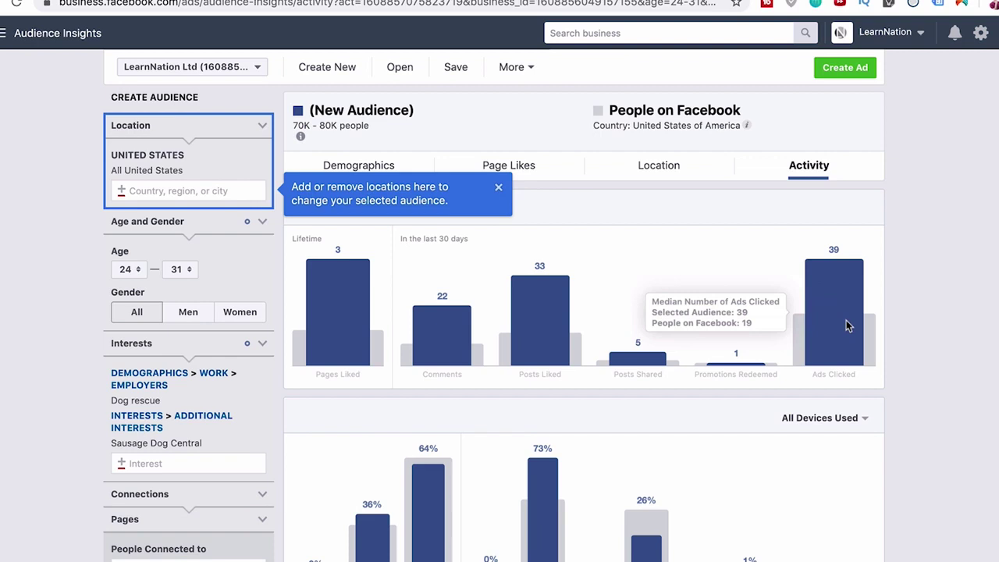
pyautogui.scroll(-2, 847, 324)
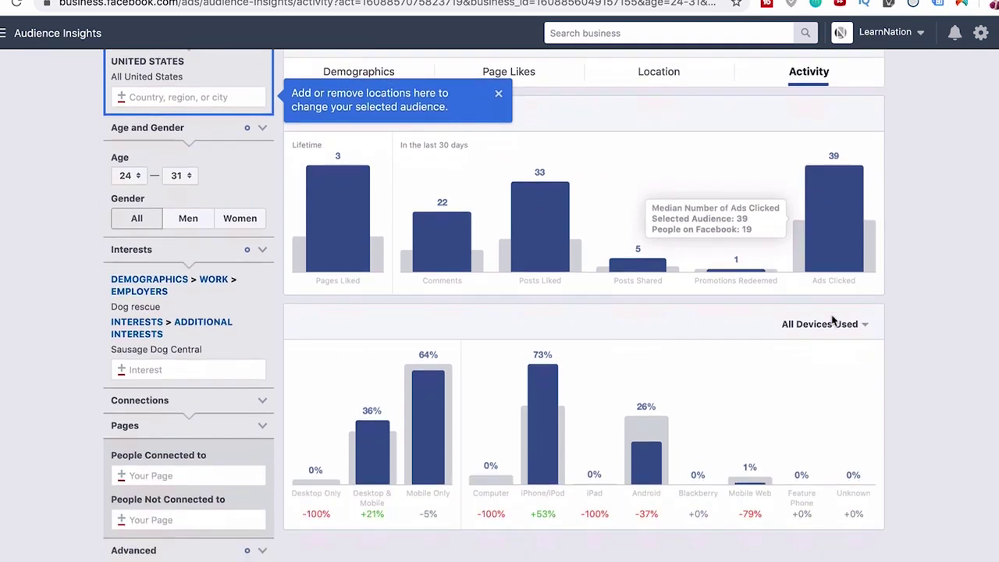
pyautogui.scroll(2, 832, 320)
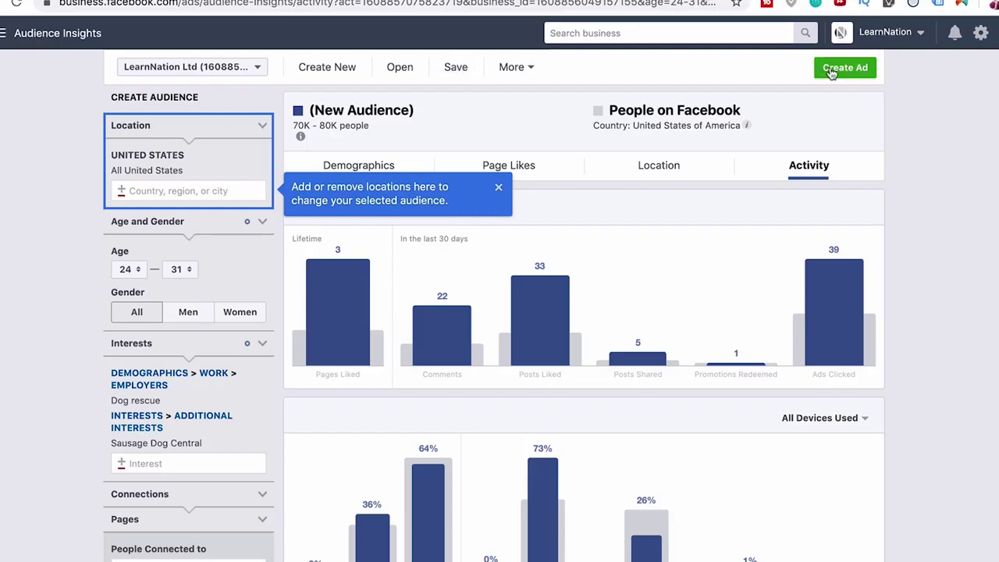
# Switch to Ads Manager and open the ad sets of the second Video views campaign.
pyautogui.click(55, 33)
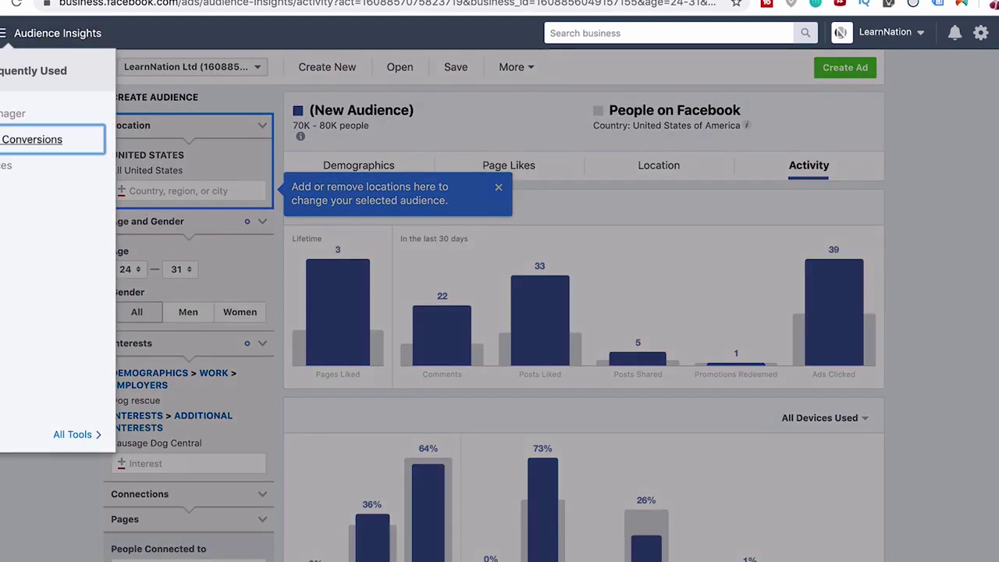
pyautogui.click(543, 186)
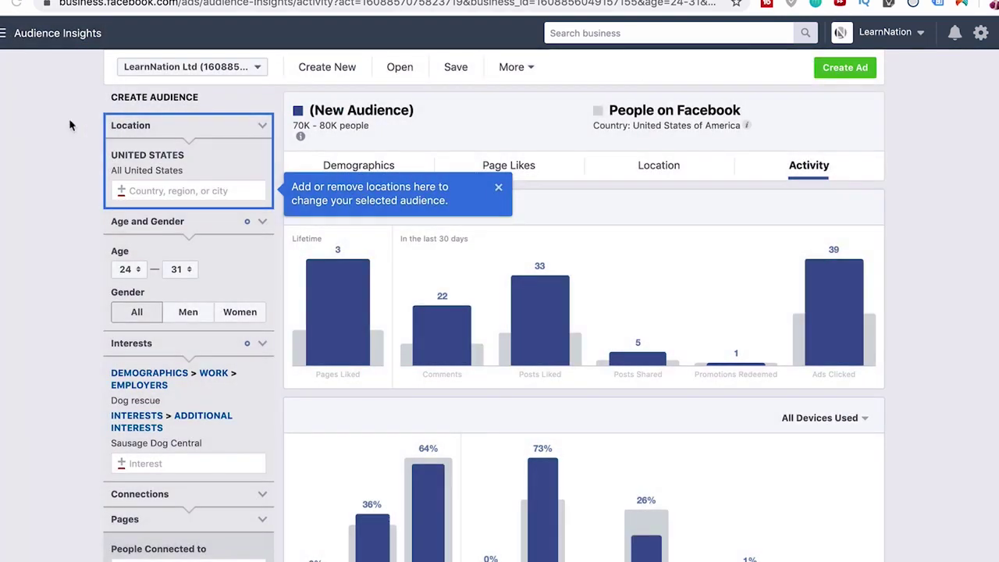
pyautogui.click(5, 35)
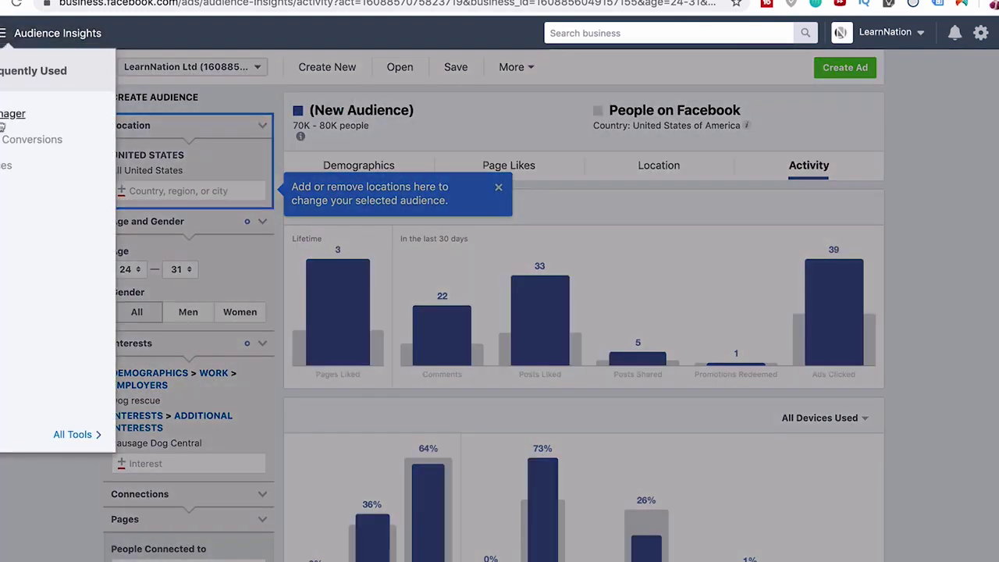
pyautogui.click(2, 117)
pyautogui.click(593, 190)
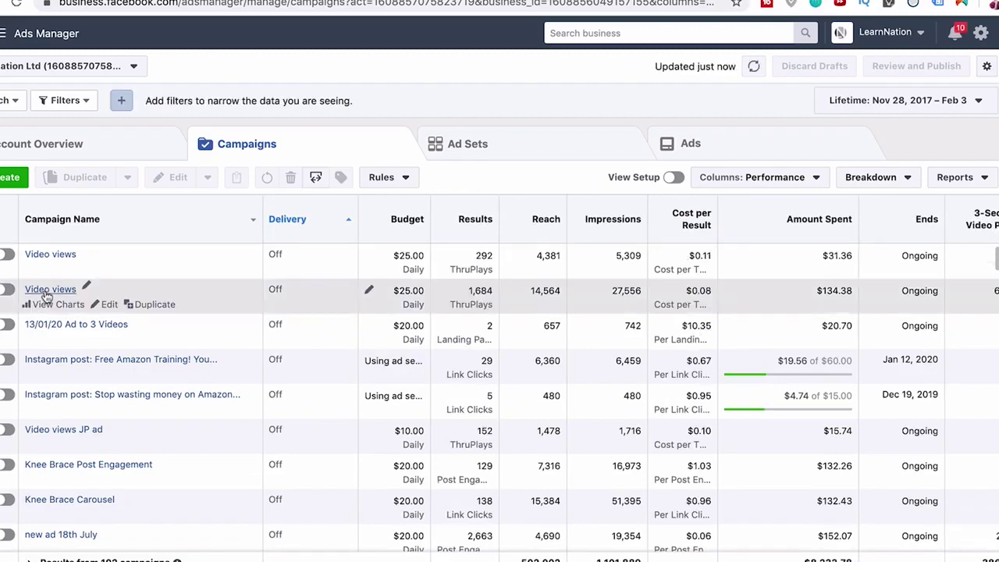
pyautogui.click(494, 306)
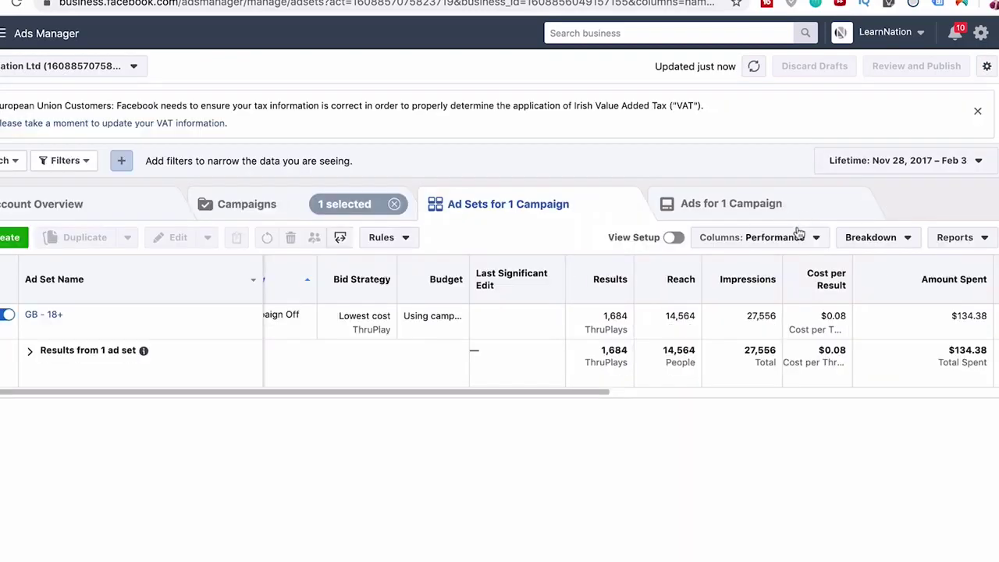
# Review the metrics offered for customizing the ad set columns, close them unchanged, and examine the ad set's results.
pyautogui.click(801, 238)
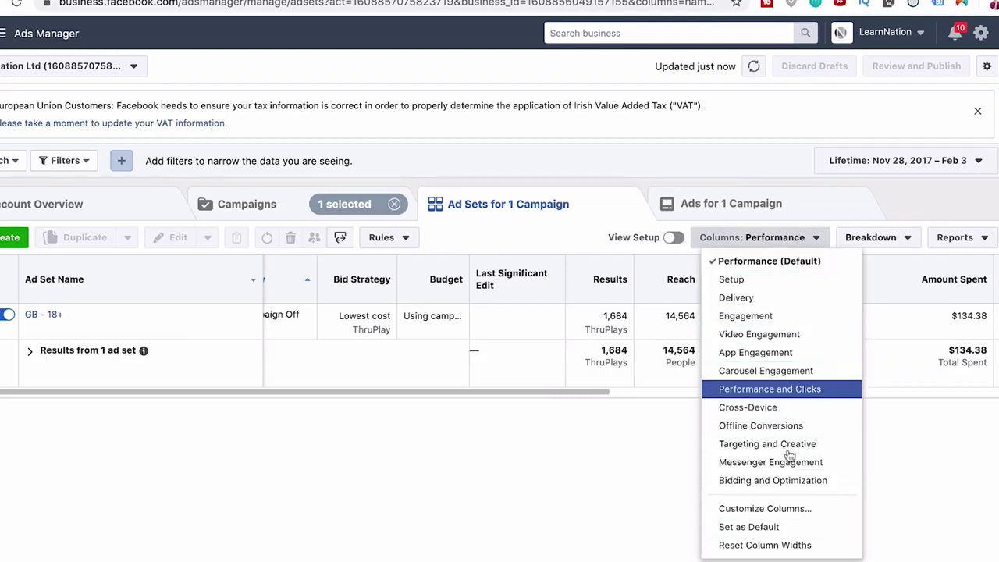
pyautogui.click(766, 512)
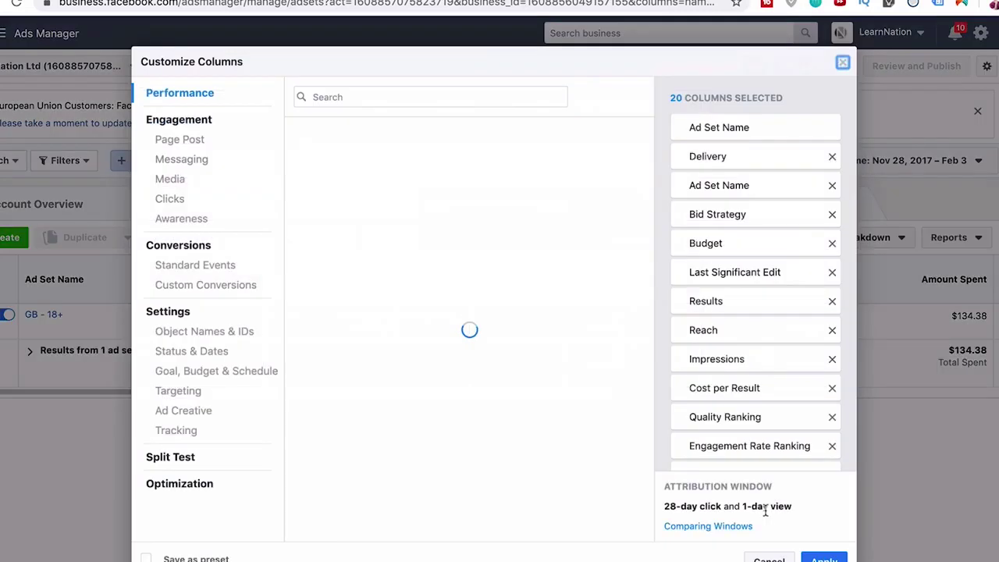
pyautogui.click(185, 266)
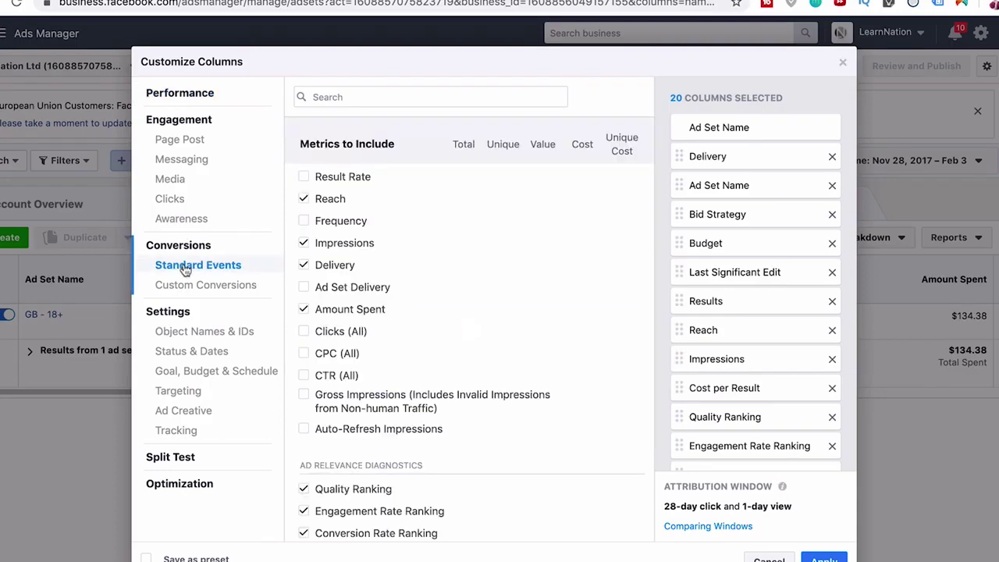
pyautogui.scroll(-1, 324, 380)
pyautogui.scroll(-5, 324, 380)
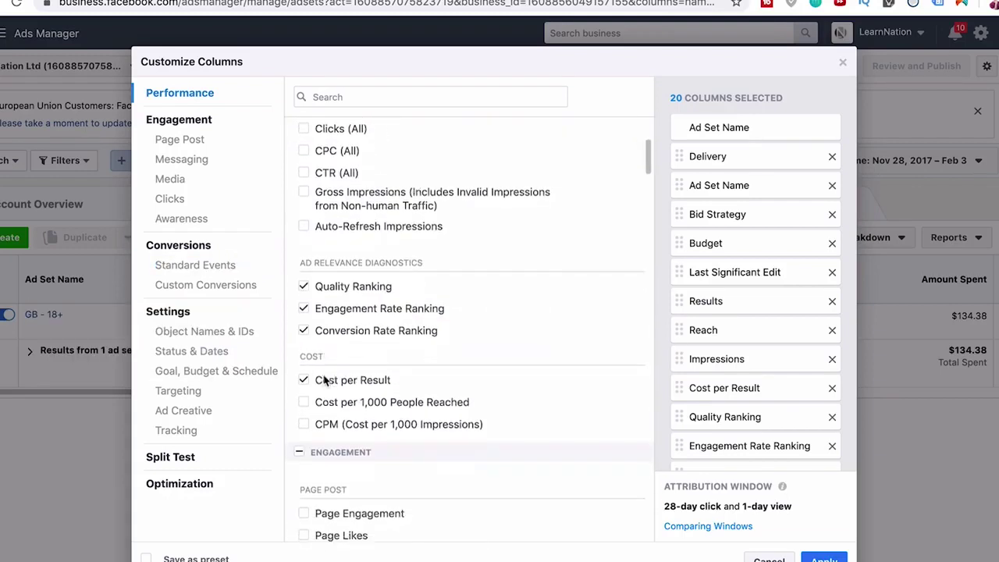
pyautogui.scroll(-6, 324, 380)
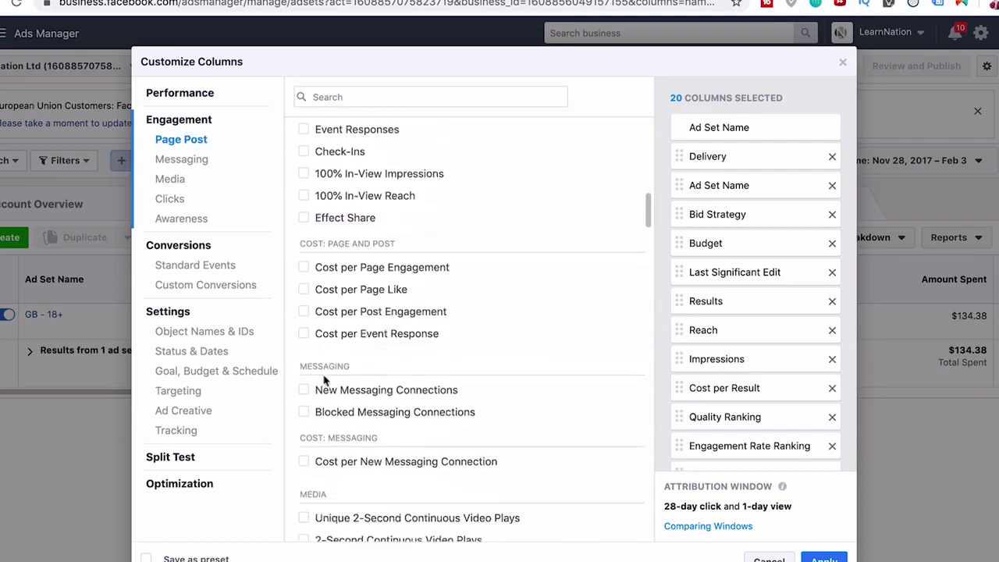
pyautogui.scroll(-6, 324, 380)
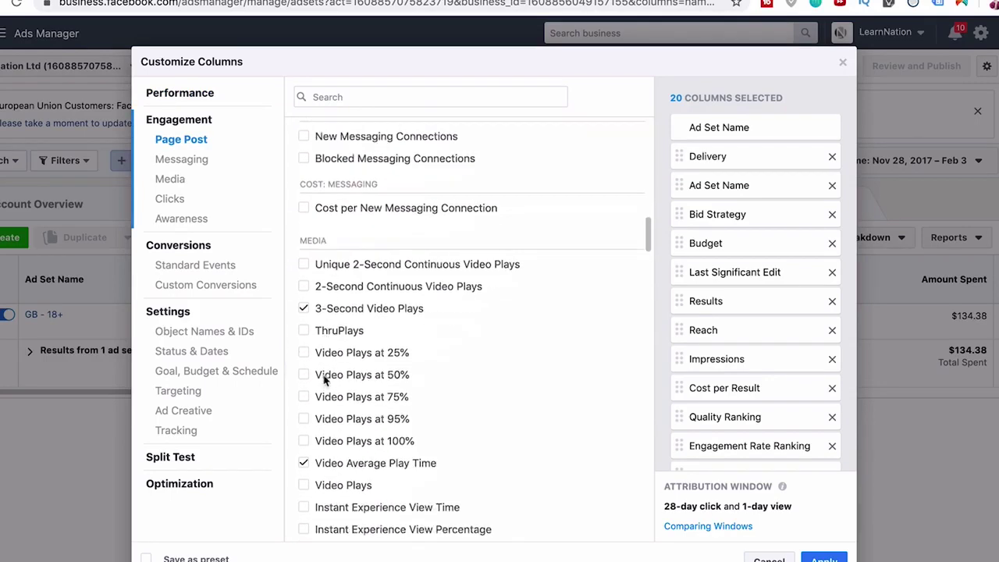
pyautogui.scroll(-1, 324, 380)
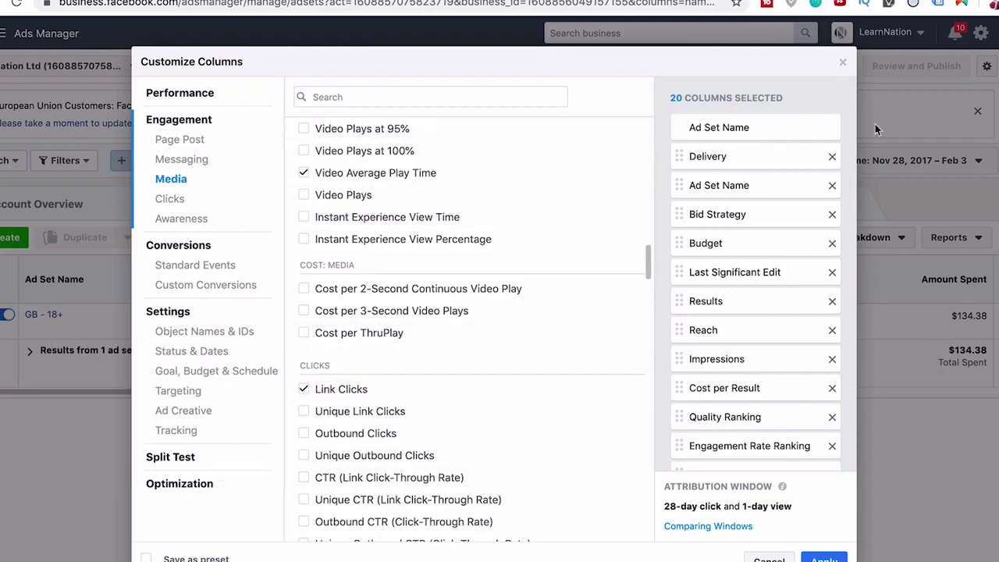
pyautogui.click(843, 62)
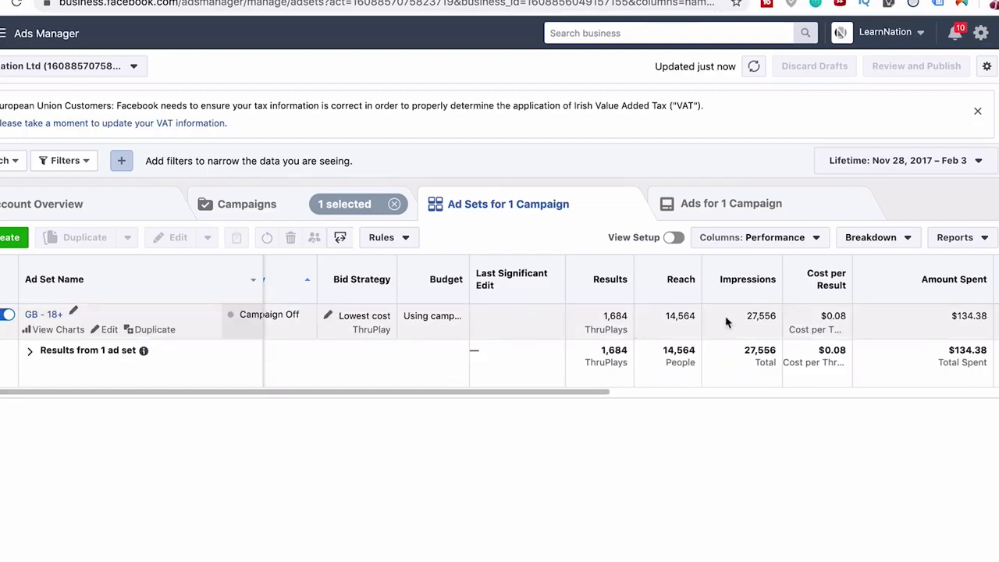
pyautogui.hscroll(6, 726, 321)
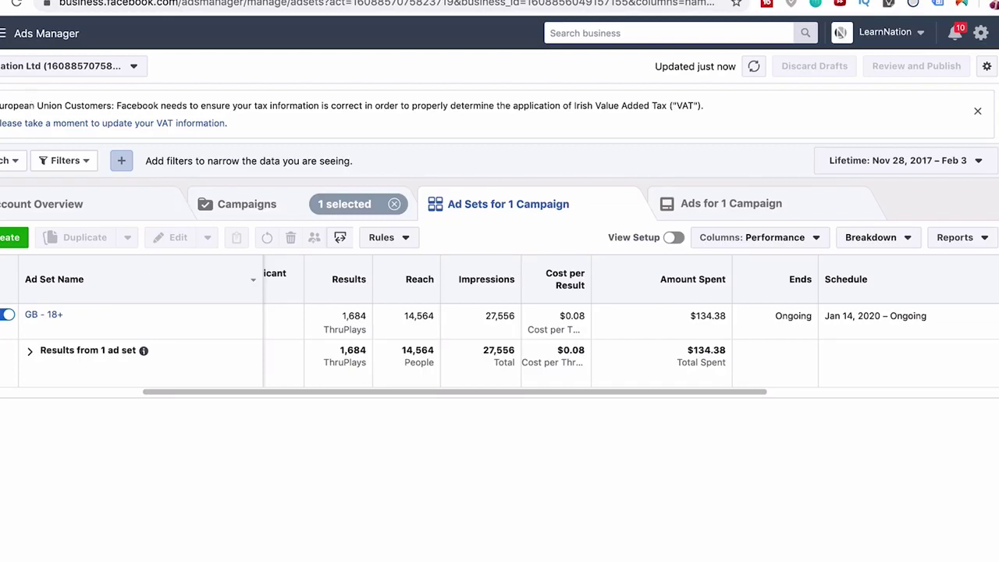
# Go to Audiences and inspect the custom audience sources and the website audience criteria, without creating an audience.
pyautogui.click(4, 32)
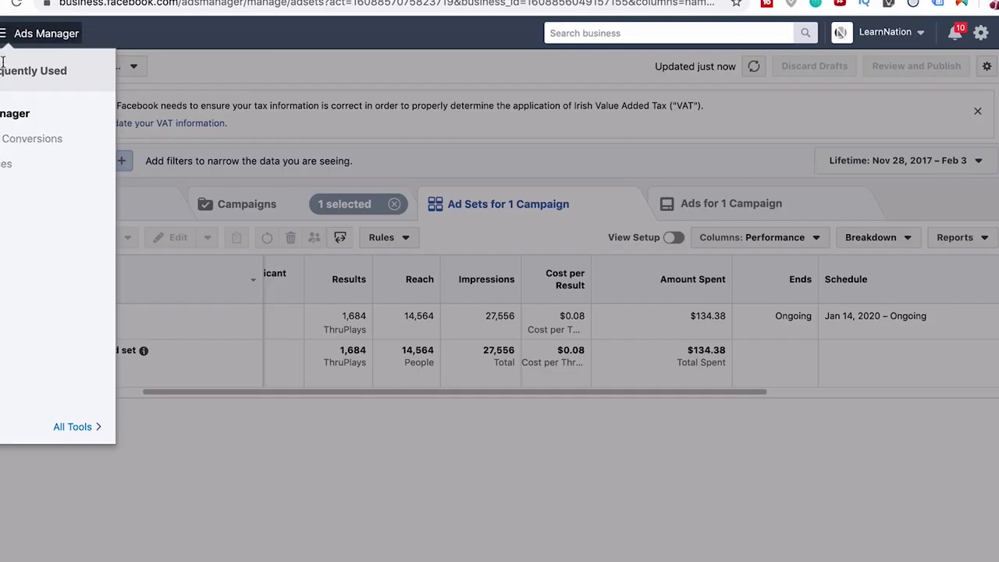
pyautogui.click(2, 165)
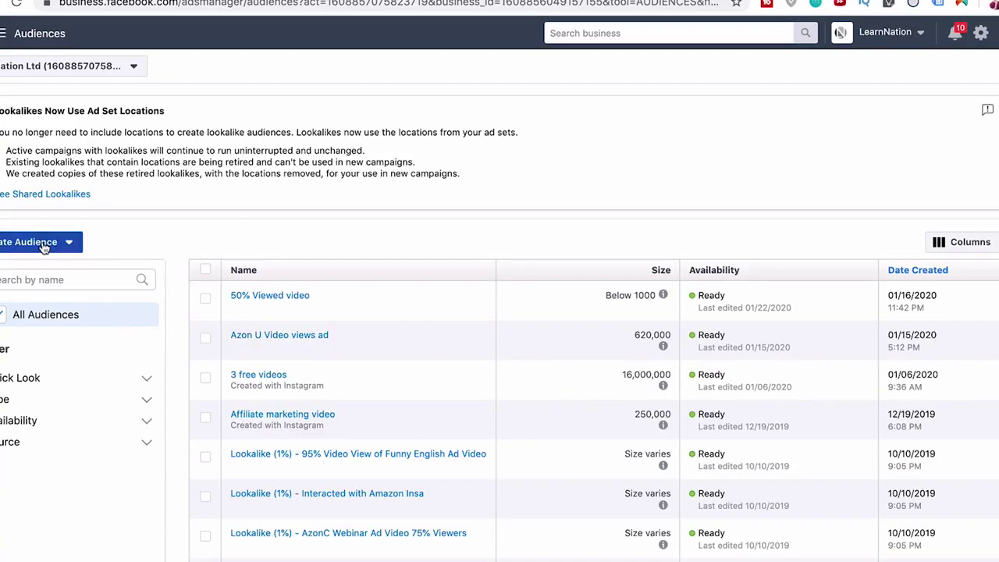
pyautogui.click(43, 245)
pyautogui.moveTo(38, 273)
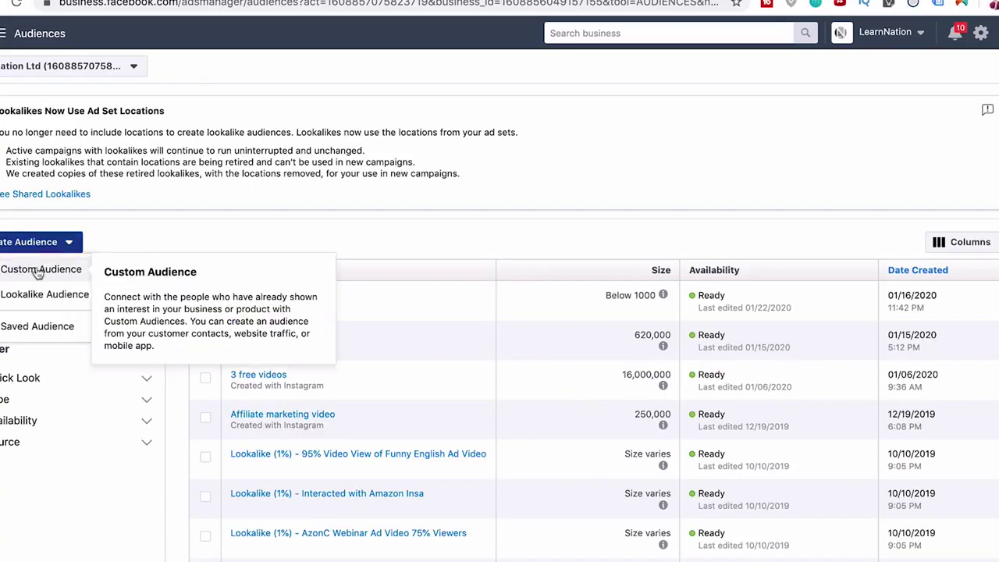
pyautogui.moveTo(37, 296)
pyautogui.click(42, 275)
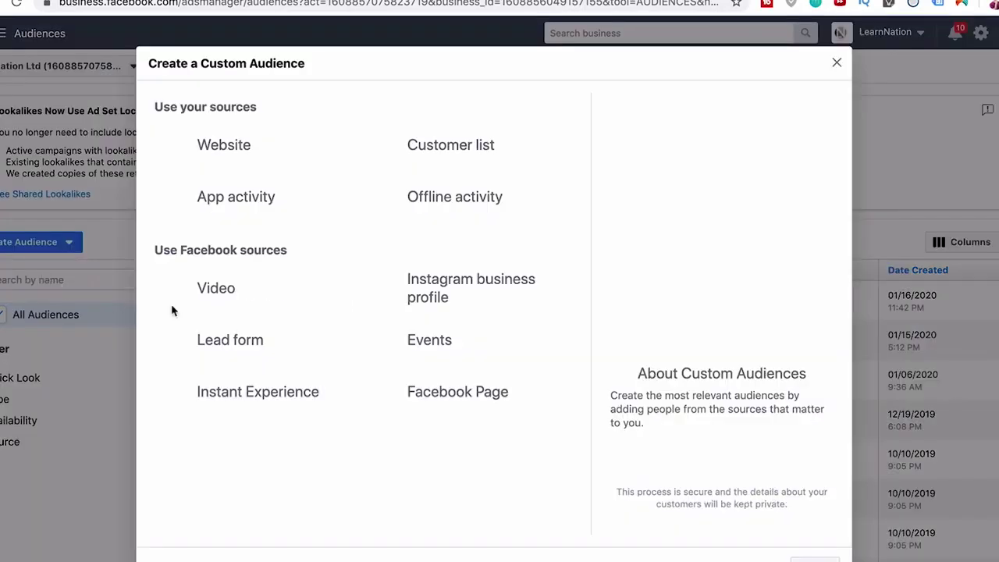
pyautogui.click(234, 145)
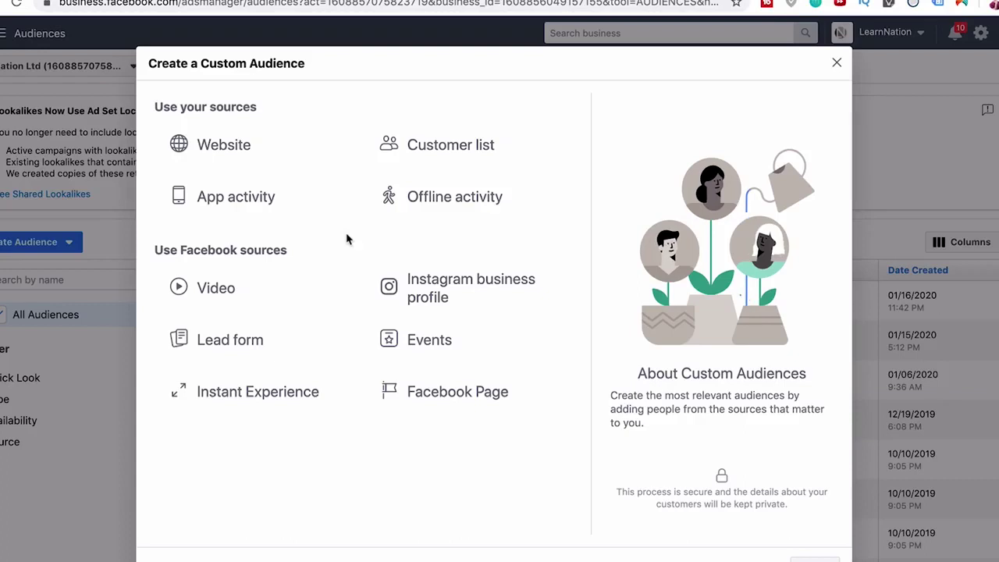
pyautogui.click(225, 145)
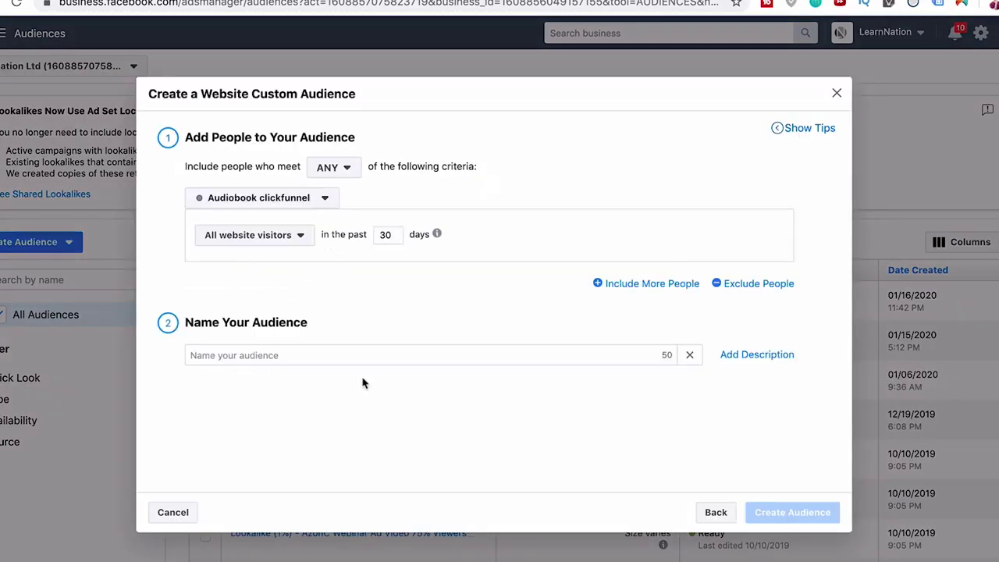
pyautogui.click(837, 94)
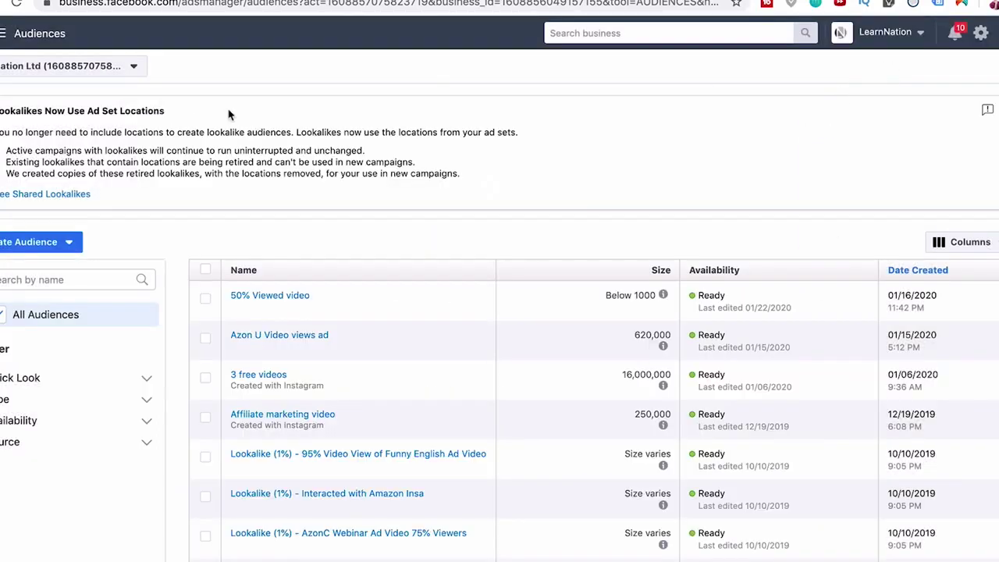
# Start a new campaign in Ads Manager with the Video views objective and continue to its ad set settings.
pyautogui.click(15, 33)
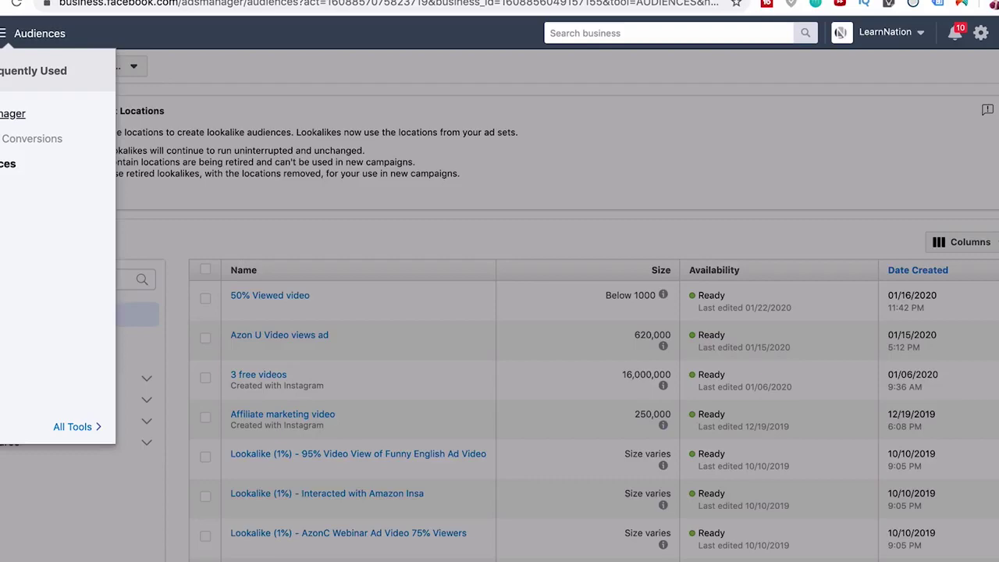
pyautogui.click(12, 114)
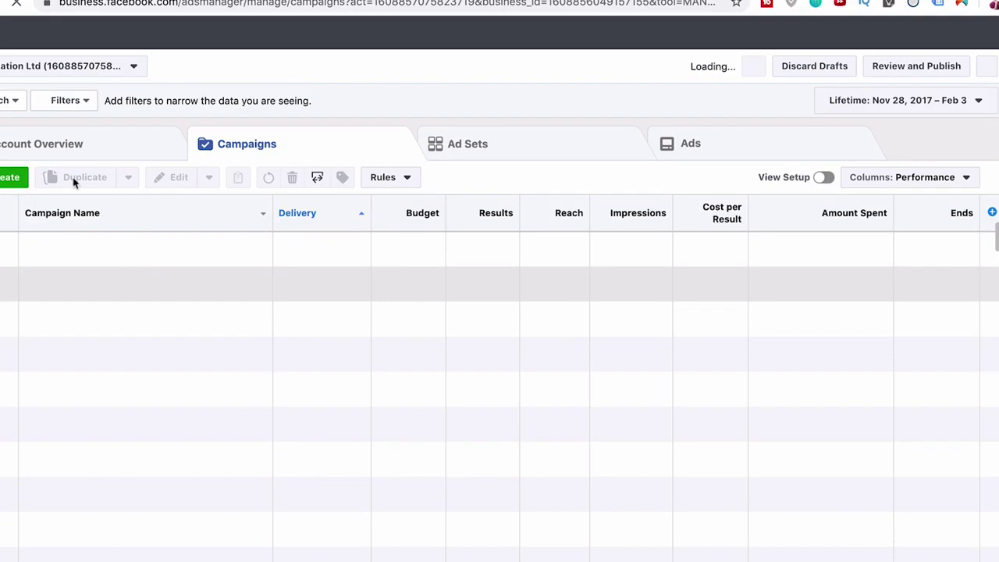
pyautogui.click(22, 180)
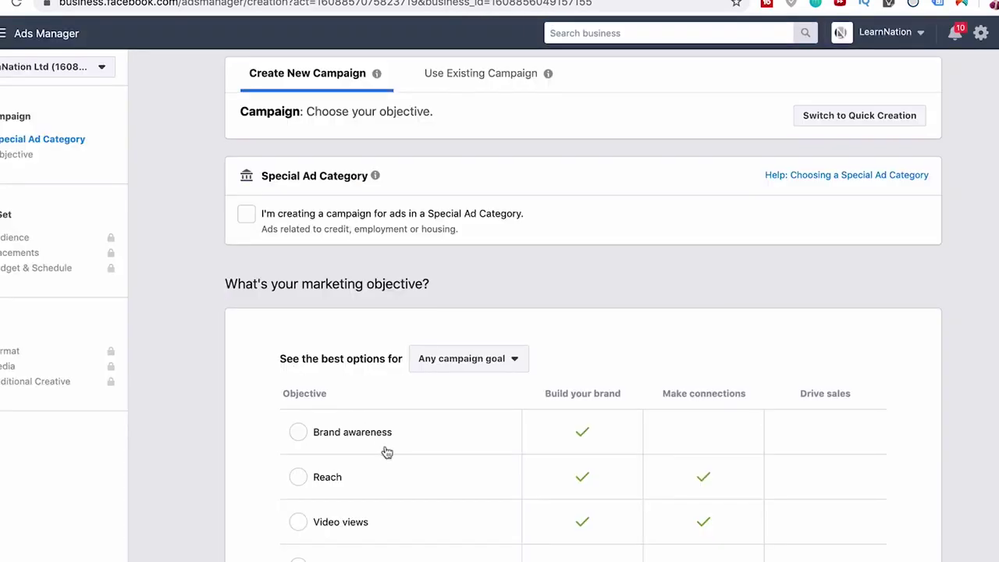
pyautogui.scroll(-1, 387, 452)
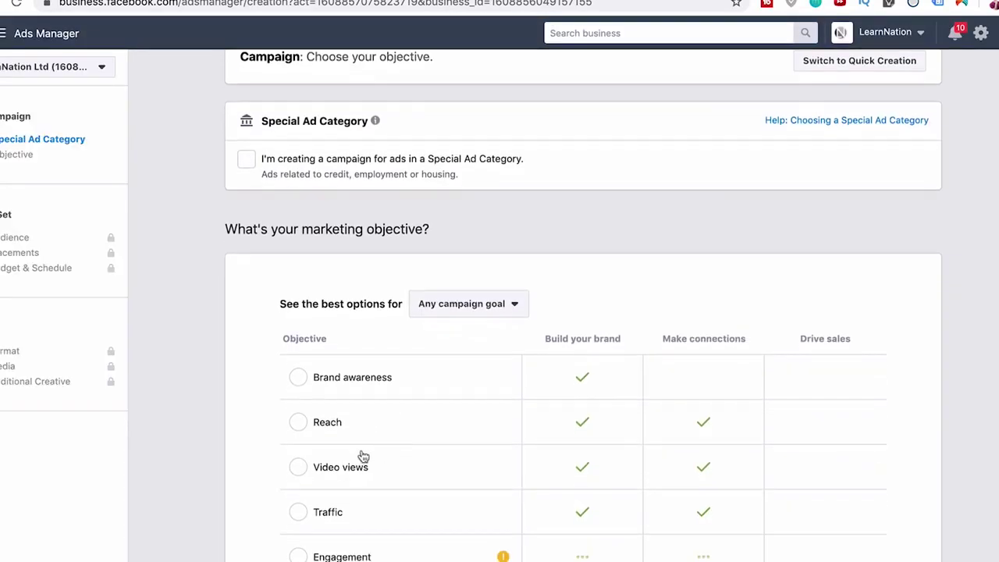
pyautogui.click(298, 468)
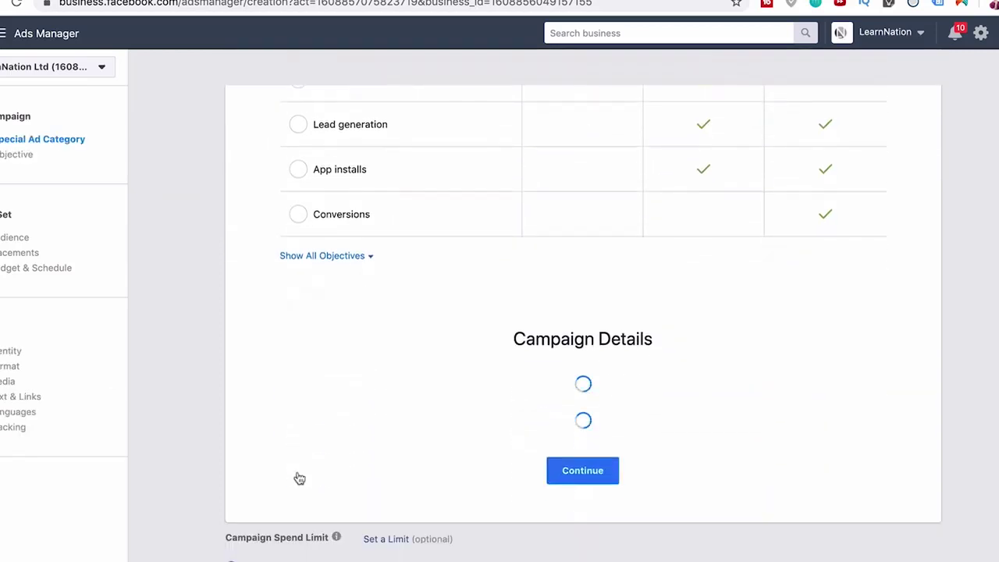
pyautogui.click(598, 494)
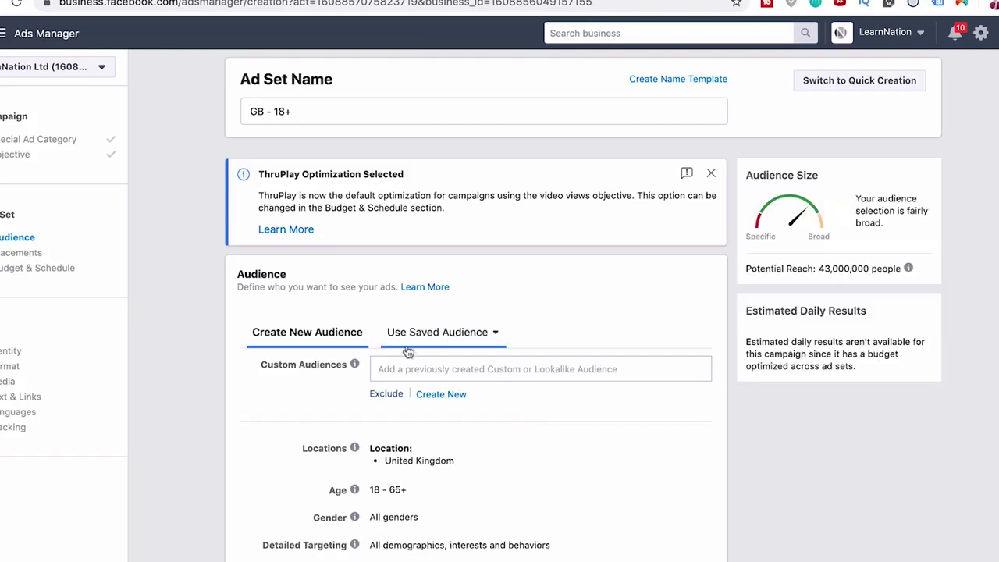
# Add the existing custom audience "Funny English Video Re-uploaded (75% viewers)" to the new ad set's audience targeting.
pyautogui.click(420, 328)
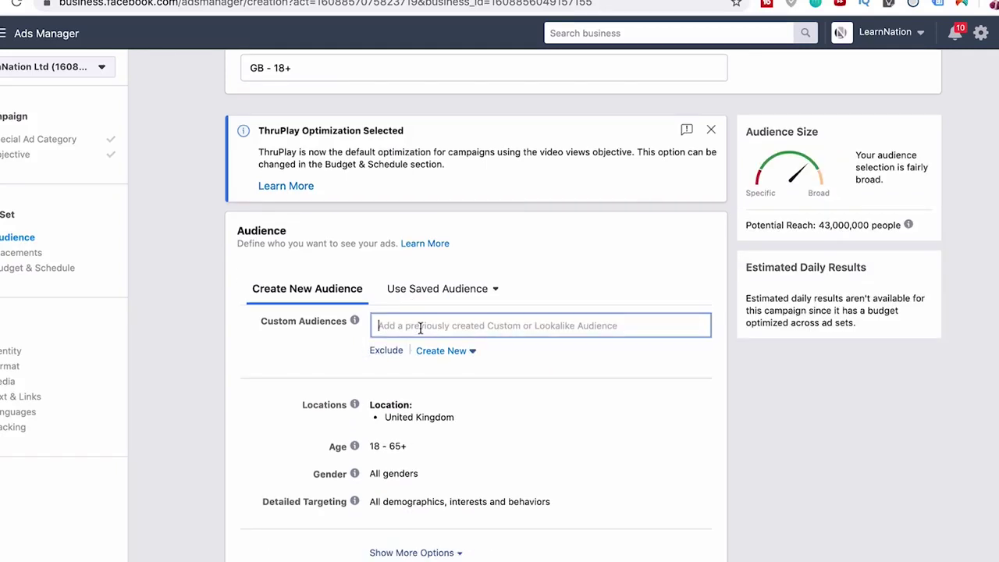
pyautogui.click(467, 325)
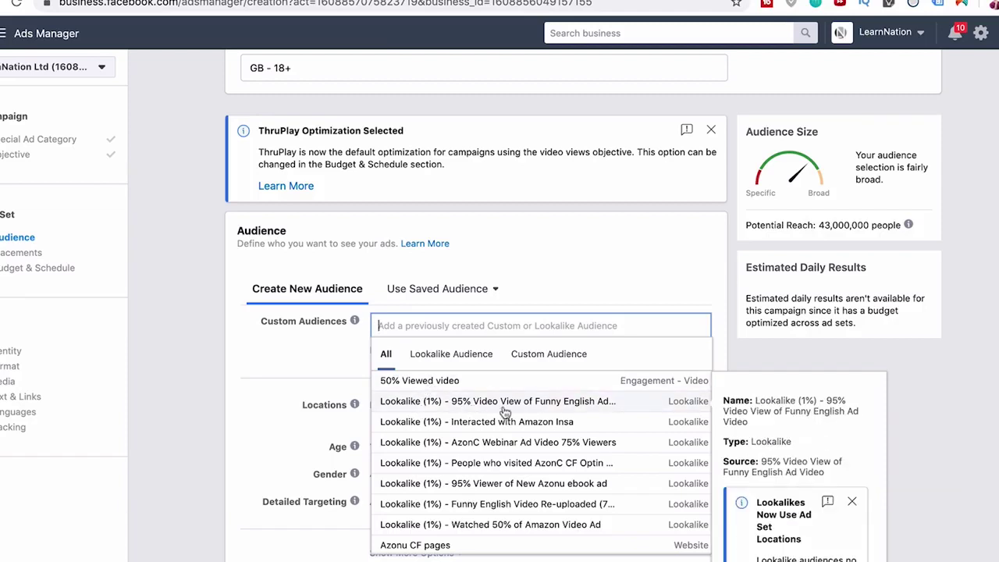
pyautogui.scroll(-10, 515, 414)
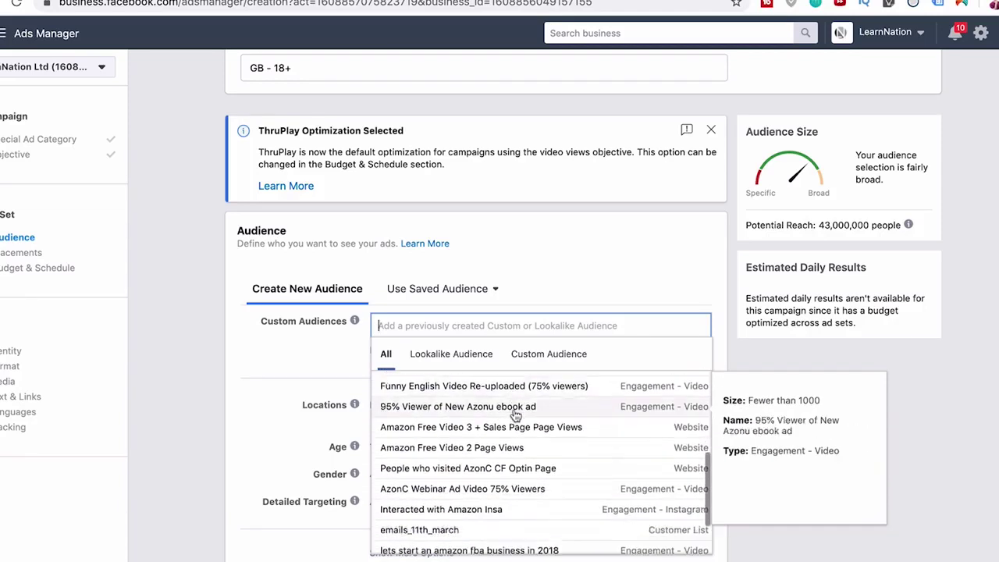
pyautogui.scroll(3, 515, 413)
pyautogui.scroll(-1, 507, 414)
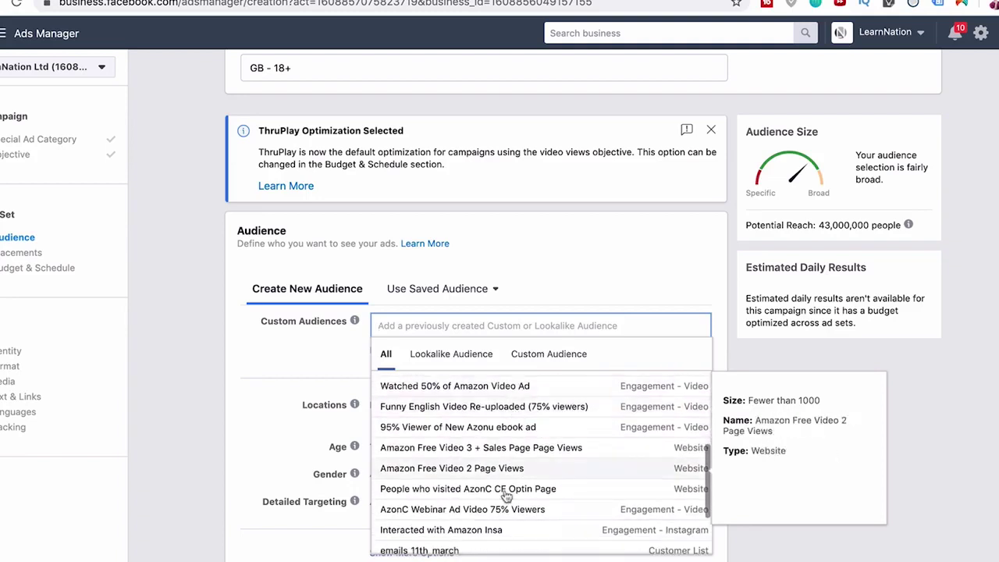
pyautogui.click(499, 407)
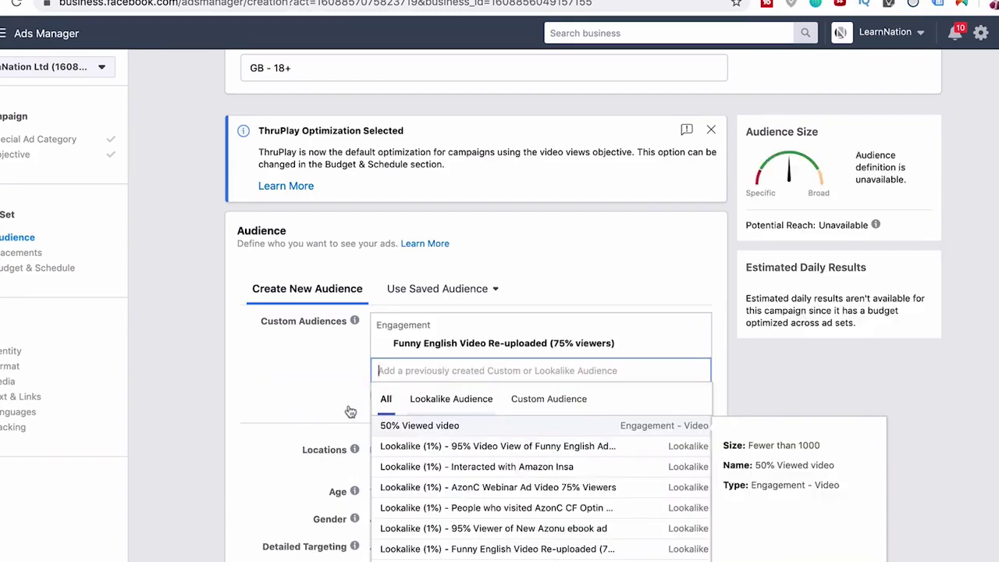
pyautogui.click(310, 399)
pyautogui.scroll(-1, 309, 399)
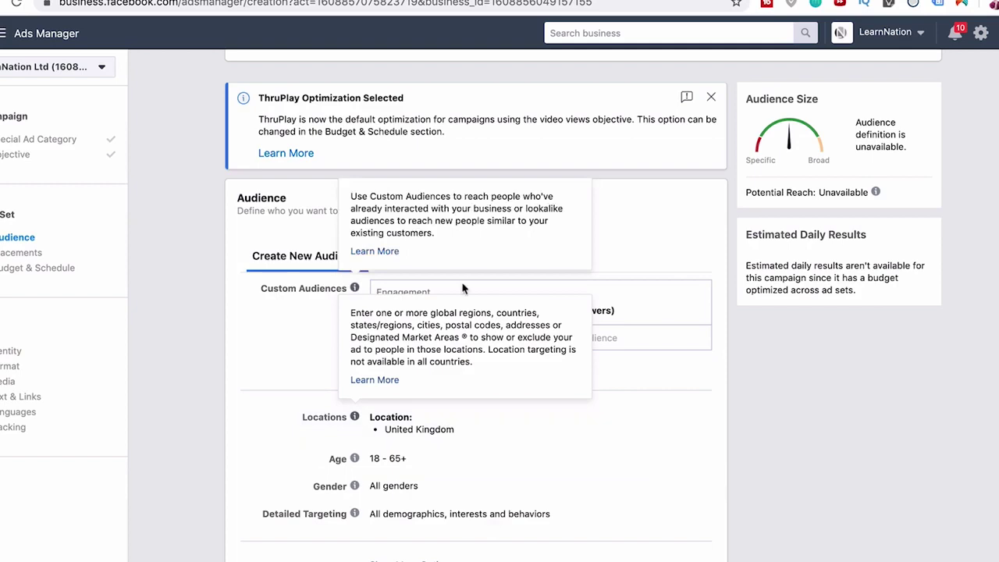
pyautogui.scroll(-8, 535, 321)
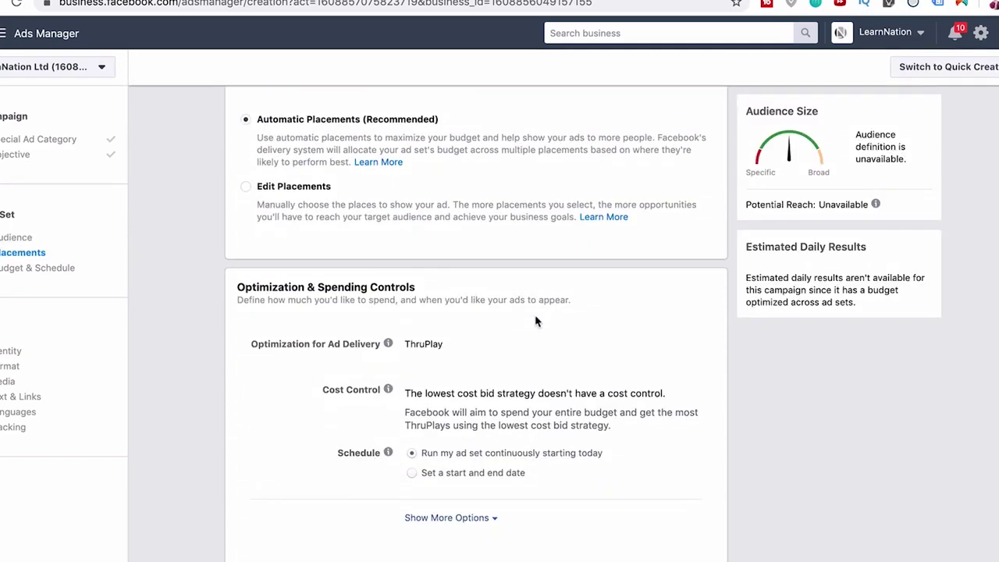